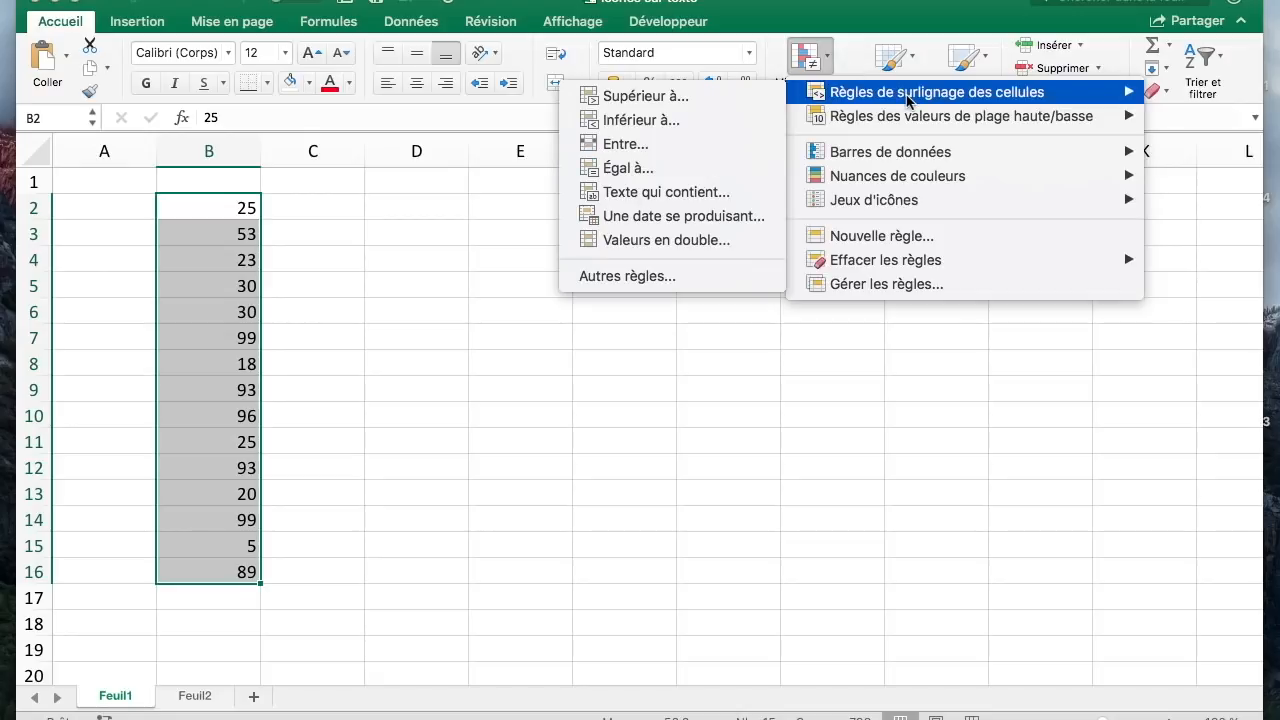
Step: Apply the three traffic lights icon set to B2:B16, and replace it with the four coloured arrows set
{"action": "mouse_move", "coordinate": [920, 210]}
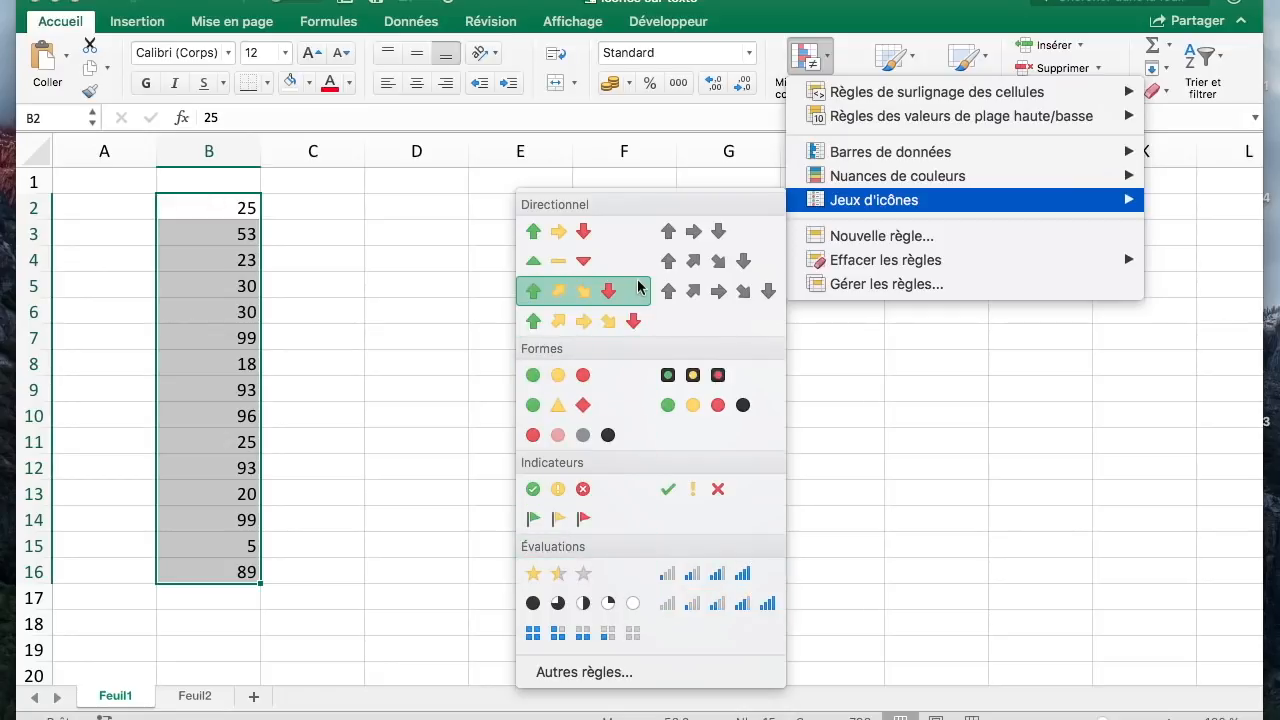
{"action": "left_click", "coordinate": [612, 378]}
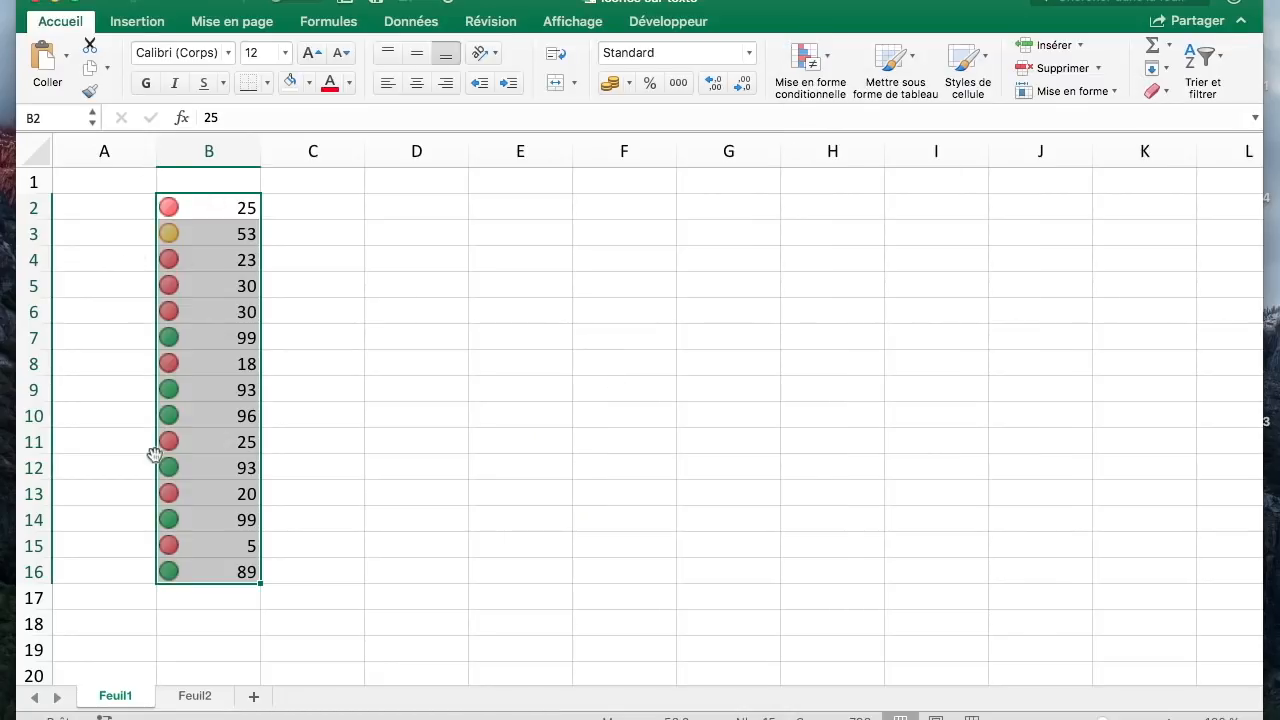
{"action": "left_click", "coordinate": [829, 62]}
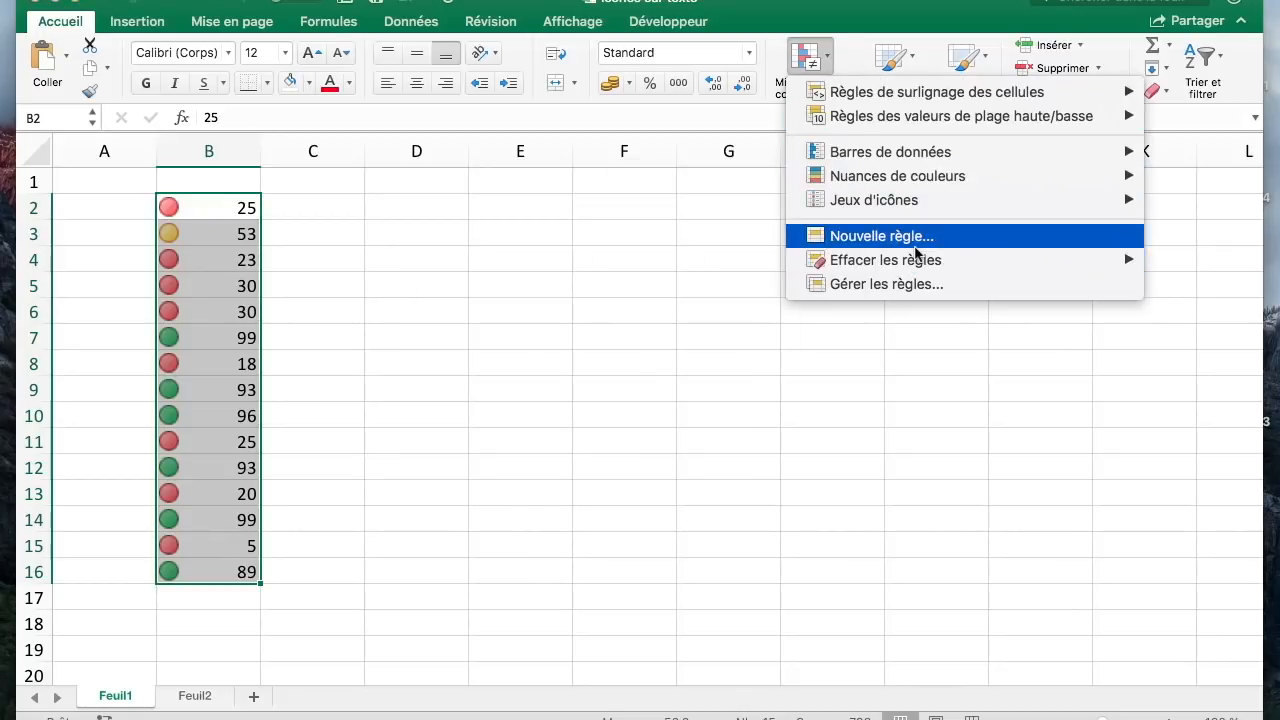
{"action": "left_click", "coordinate": [595, 296]}
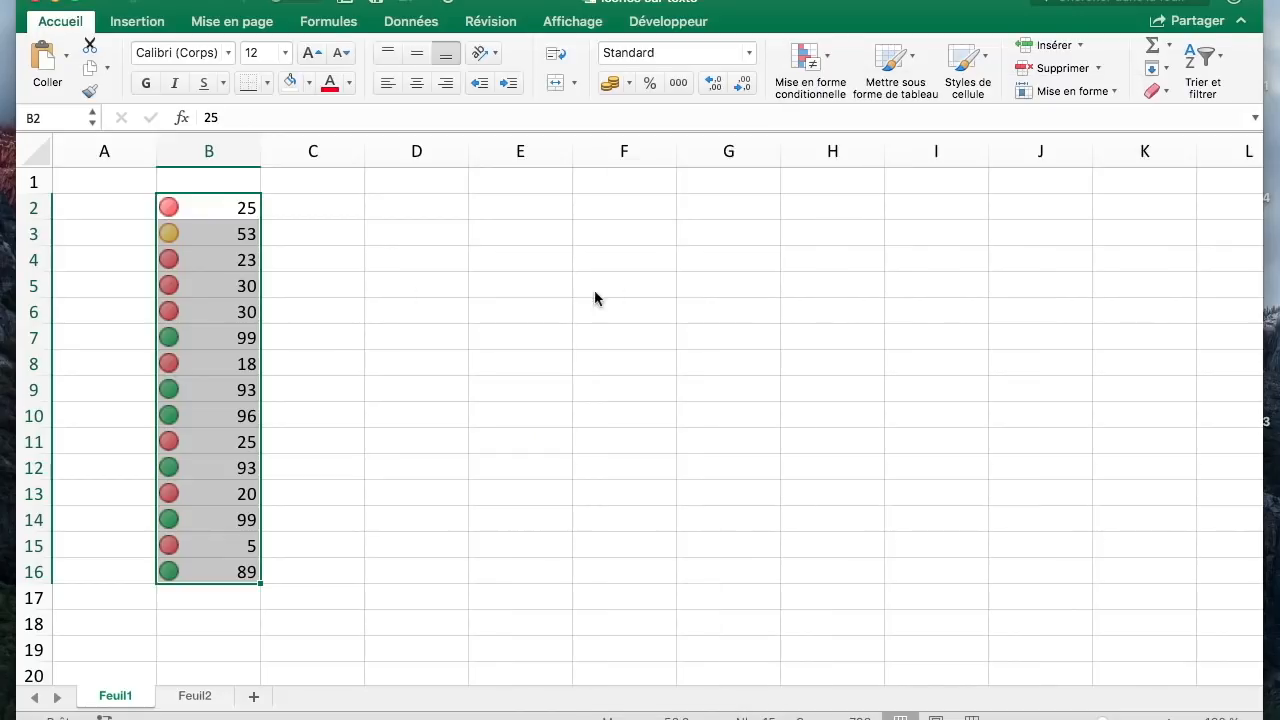
{"action": "left_click", "coordinate": [218, 464]}
{"action": "left_click", "coordinate": [176, 551]}
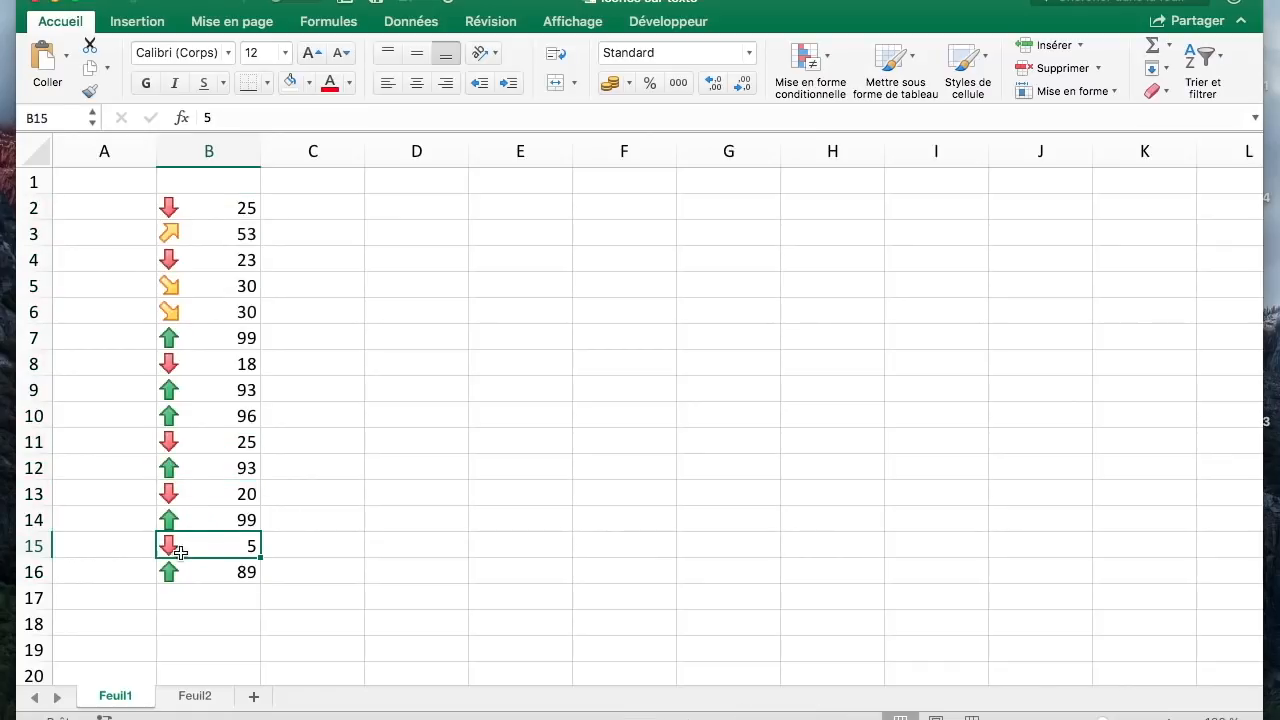
Step: Enter the text results Admis, Recalé and Admis in cells D2 to D4
{"action": "left_click", "coordinate": [408, 205]}
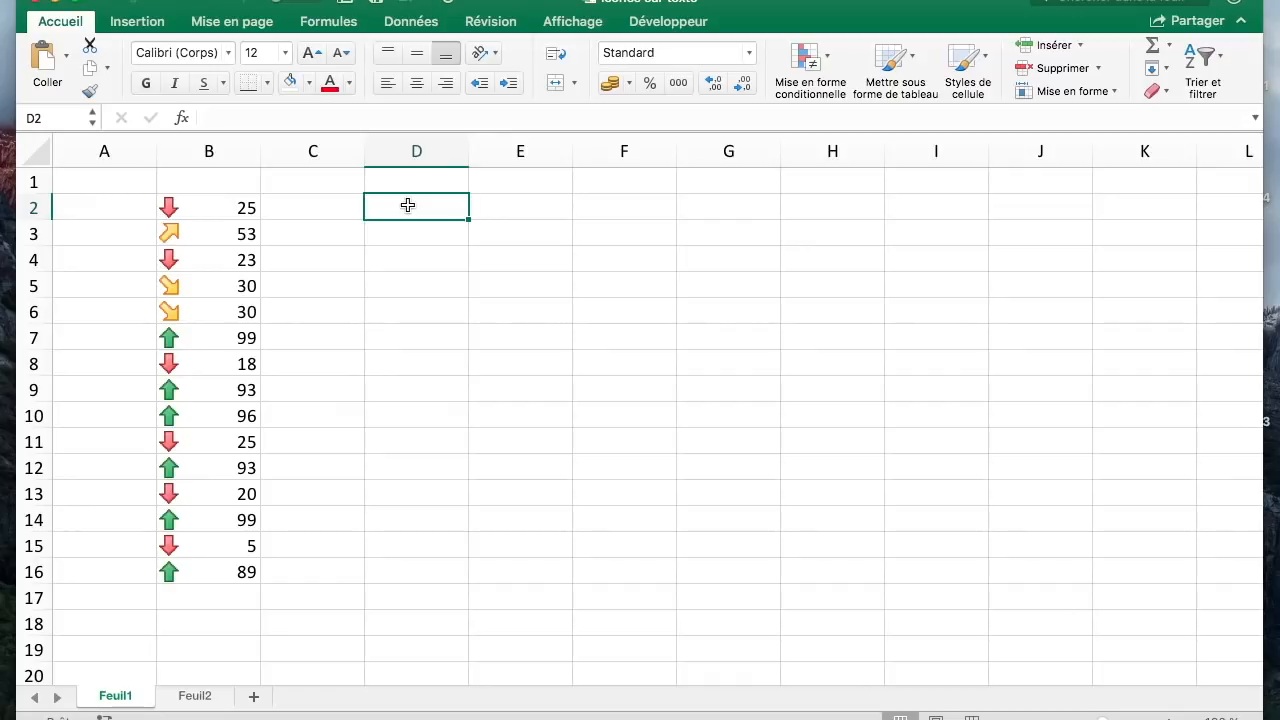
{"action": "type", "text": "Admis"}
{"action": "key", "text": "Return"}
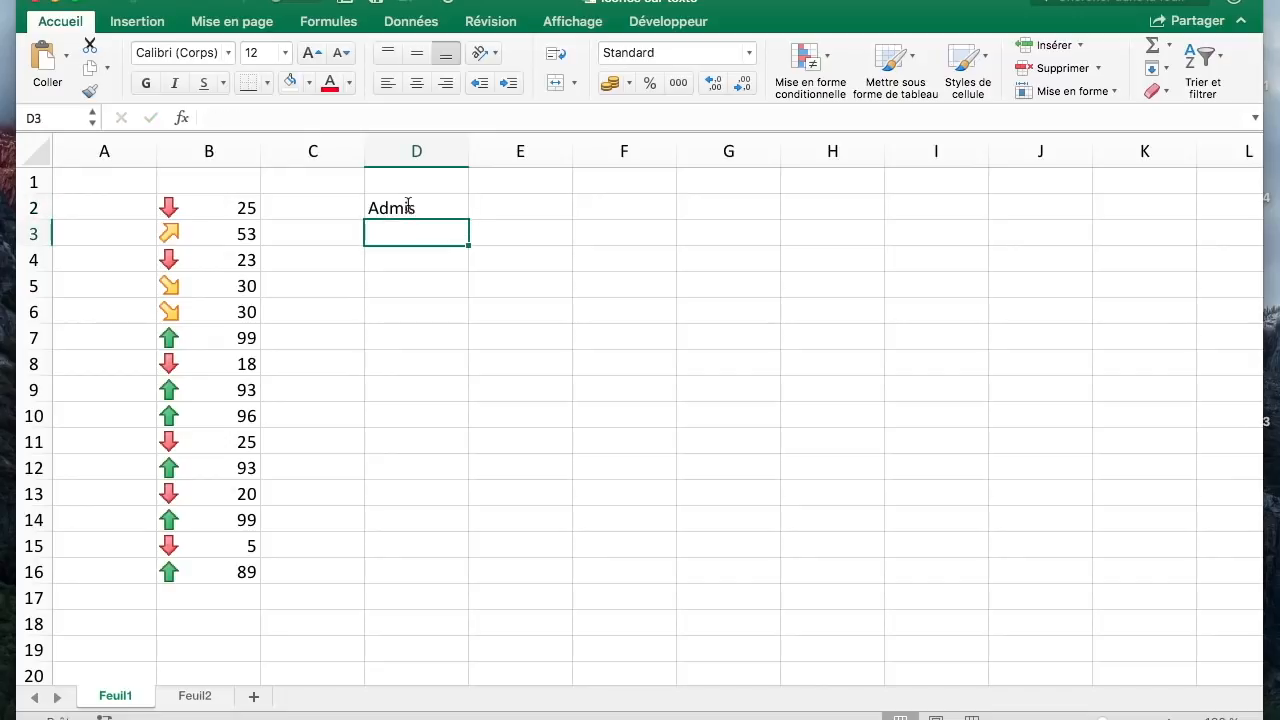
{"action": "type", "text": "Recalé"}
{"action": "key", "text": "Return"}
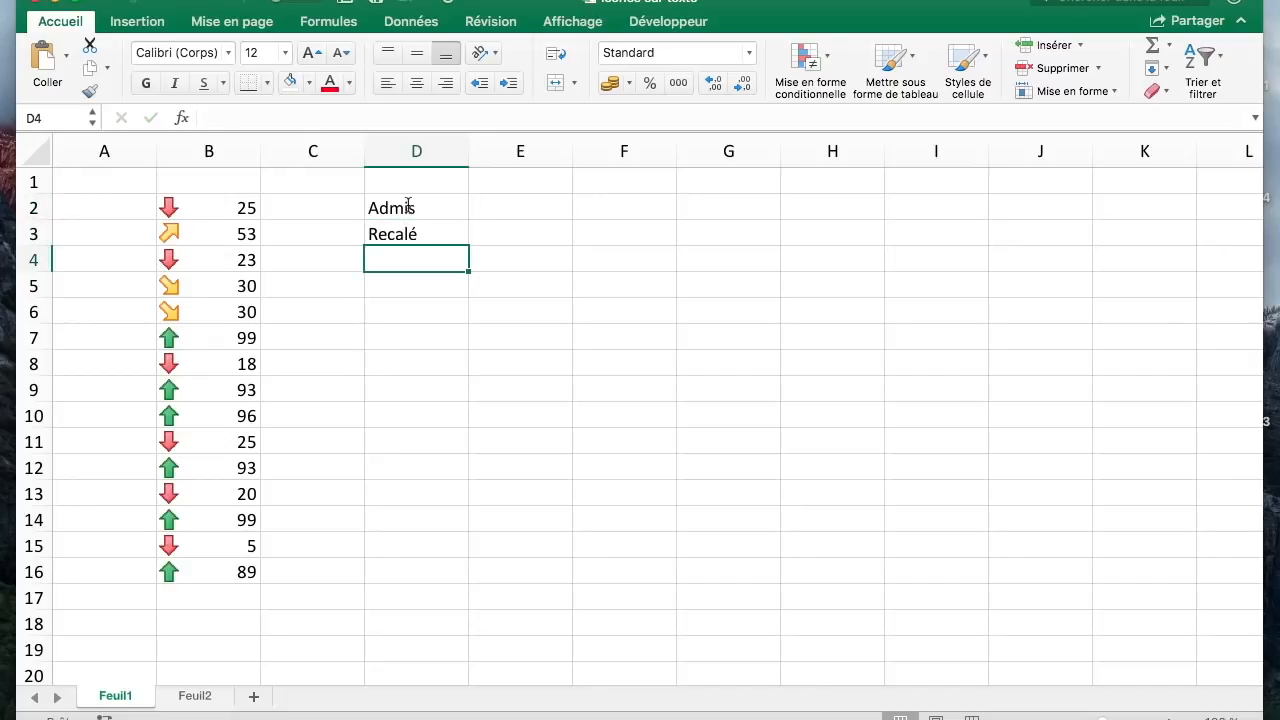
{"action": "type", "text": "Admis"}
{"action": "key", "text": "Return"}
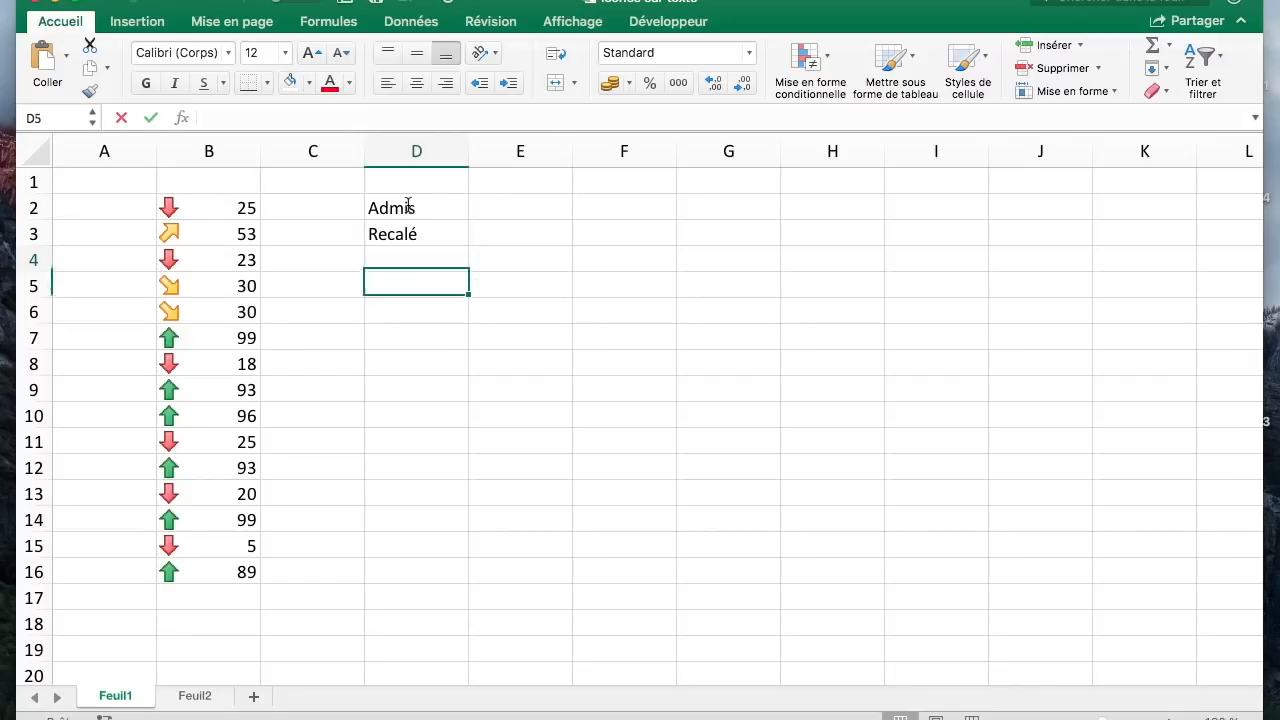
Step: Try to apply the three traffic lights icon set to the text cells D2:D4
{"action": "left_click_drag", "start_coordinate": [408, 204], "coordinate": [410, 262]}
{"action": "left_click", "coordinate": [826, 68]}
{"action": "left_click", "coordinate": [828, 70]}
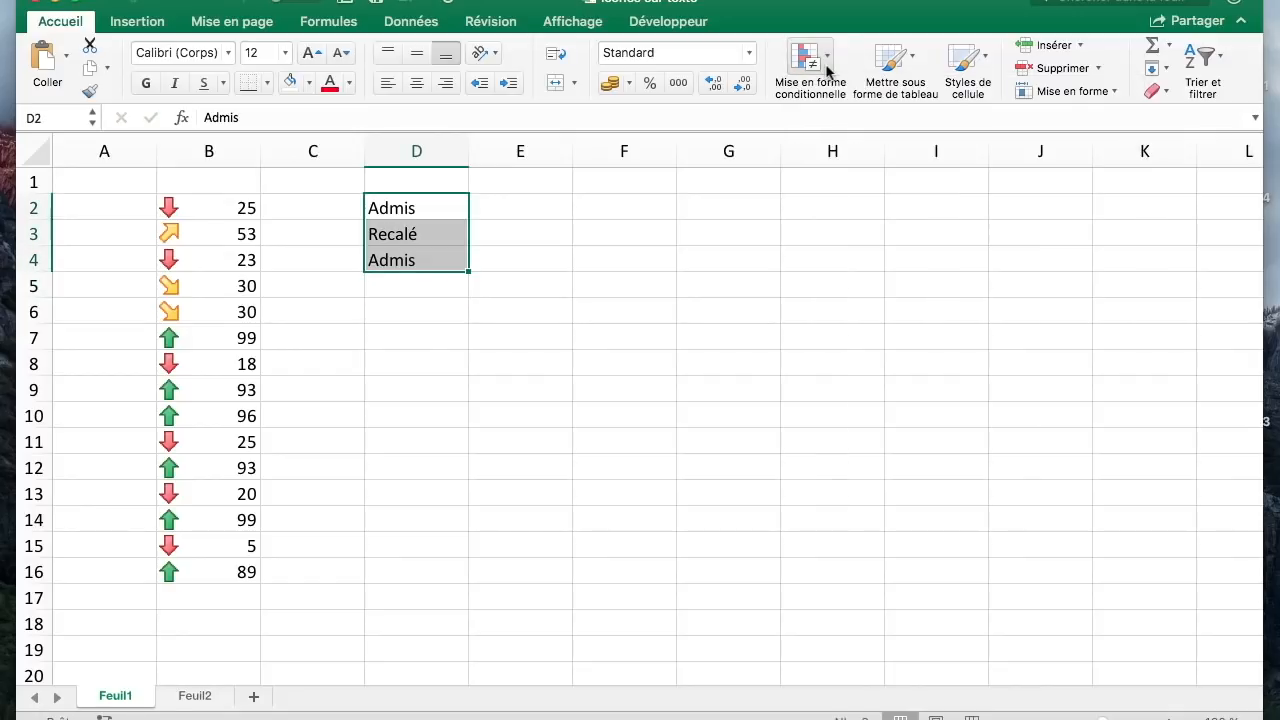
{"action": "left_click", "coordinate": [826, 68]}
{"action": "left_click", "coordinate": [604, 376]}
{"action": "left_click", "coordinate": [498, 252]}
{"action": "left_click_drag", "start_coordinate": [449, 214], "coordinate": [451, 260]}
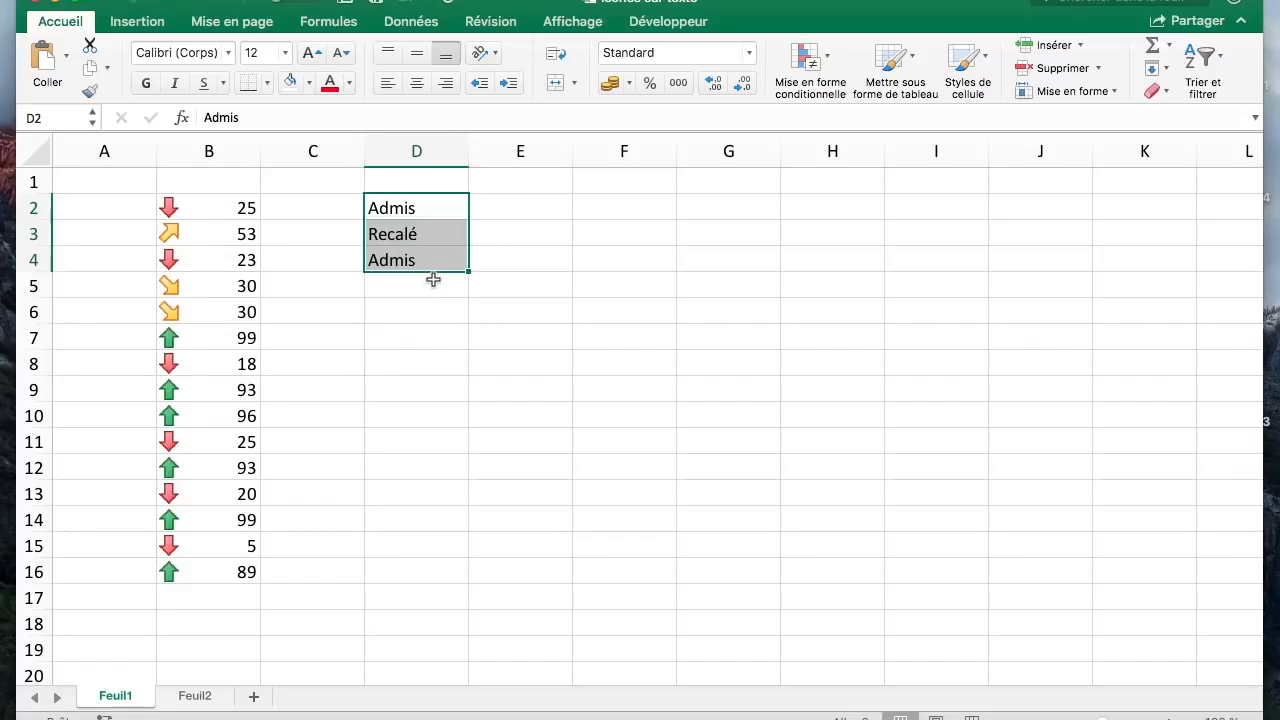
{"action": "left_click", "coordinate": [478, 338]}
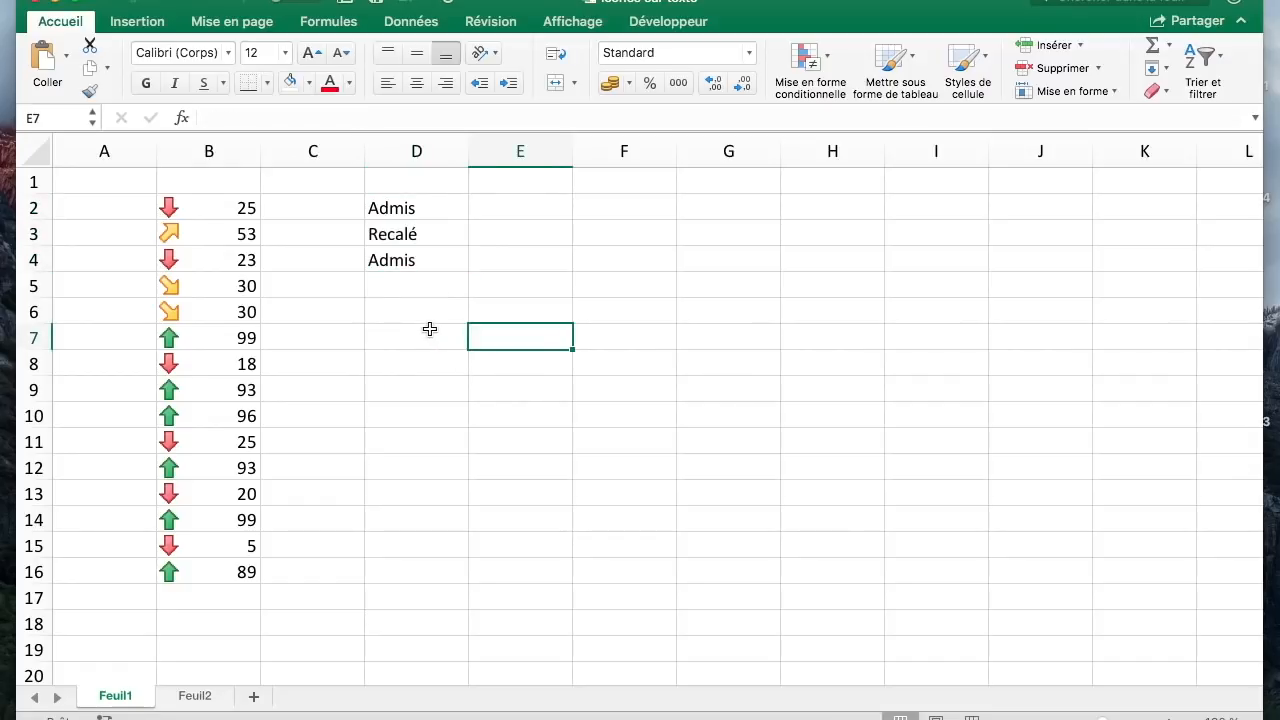
{"action": "left_click", "coordinate": [430, 329]}
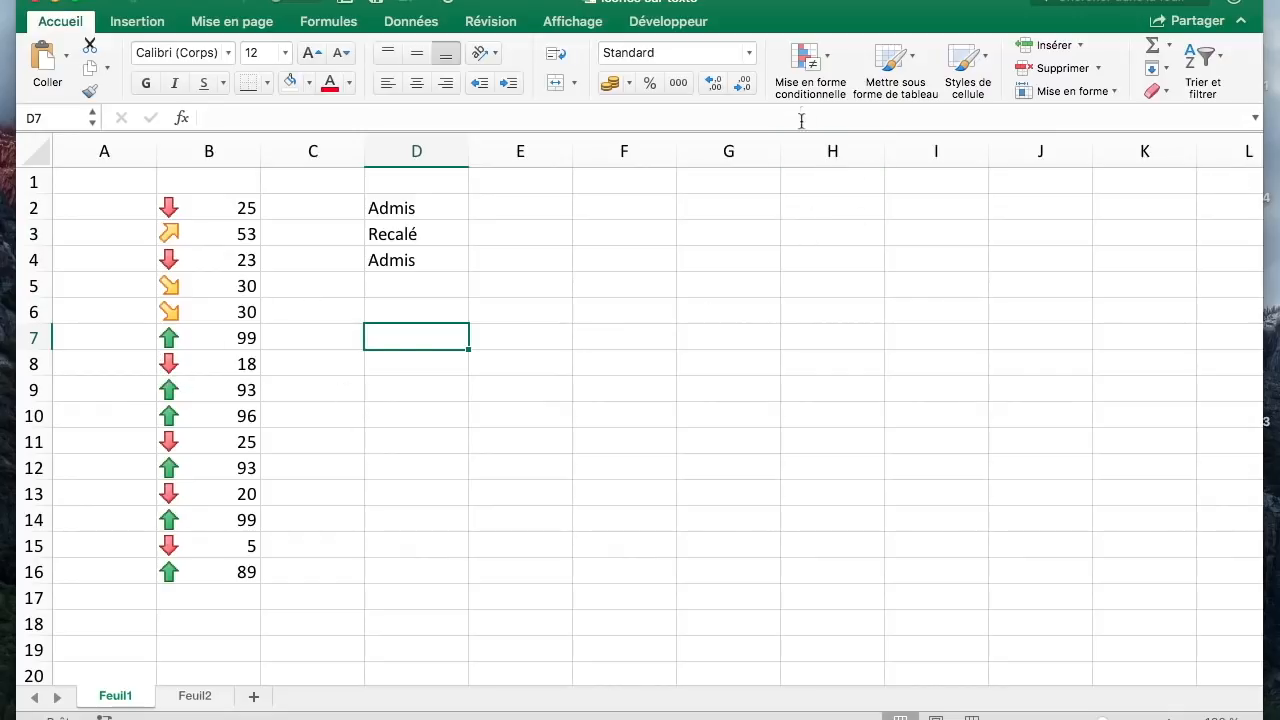
Step: Add the text result Mention in cell D5, below the existing results
{"action": "left_click", "coordinate": [401, 299]}
{"action": "left_click_drag", "start_coordinate": [451, 214], "coordinate": [457, 290]}
{"action": "left_click", "coordinate": [474, 406]}
{"action": "left_click", "coordinate": [420, 292]}
{"action": "type", "text": "Mention"}
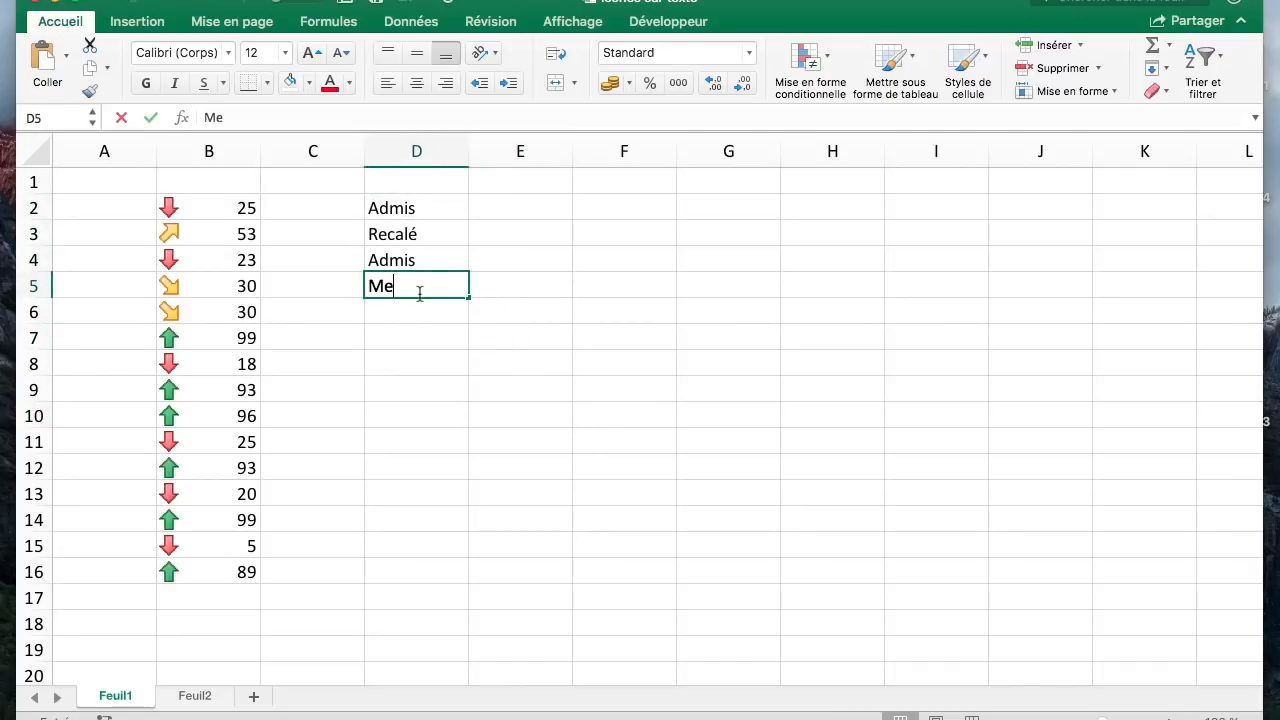
{"action": "key", "text": "Return"}
{"action": "left_click_drag", "start_coordinate": [400, 208], "coordinate": [402, 293]}
{"action": "left_click", "coordinate": [402, 293]}
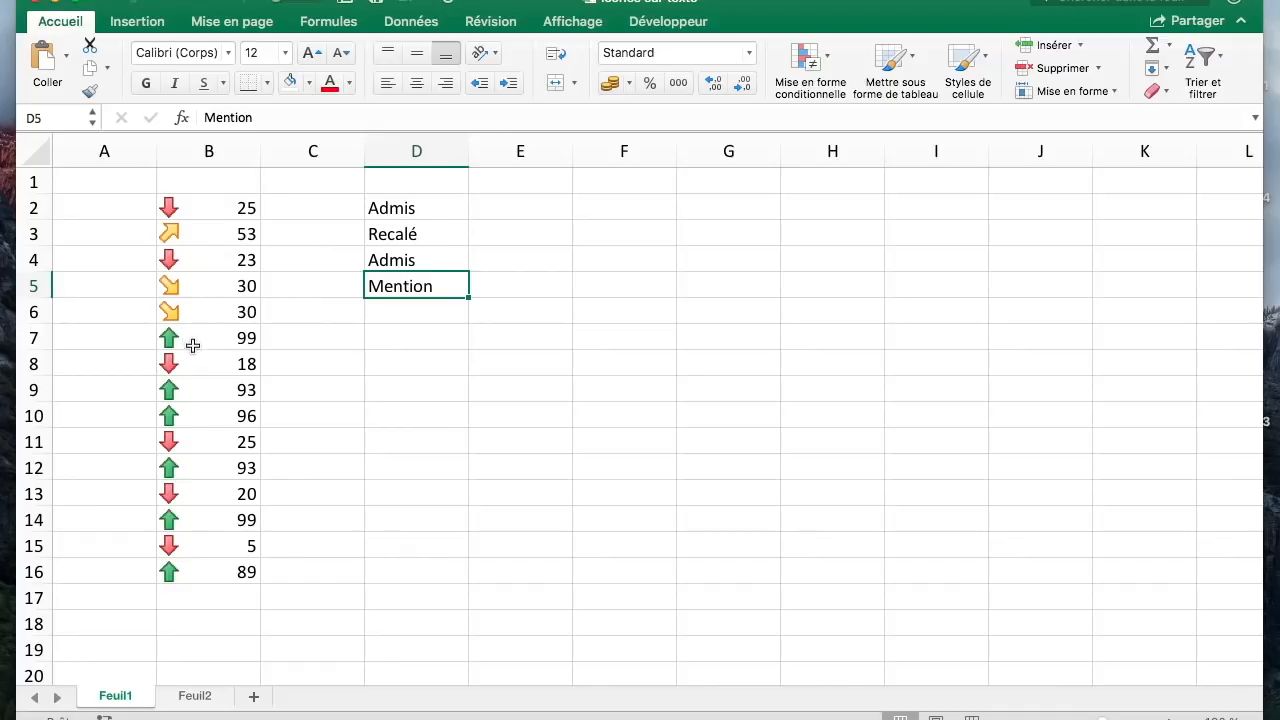
{"action": "left_click", "coordinate": [403, 259]}
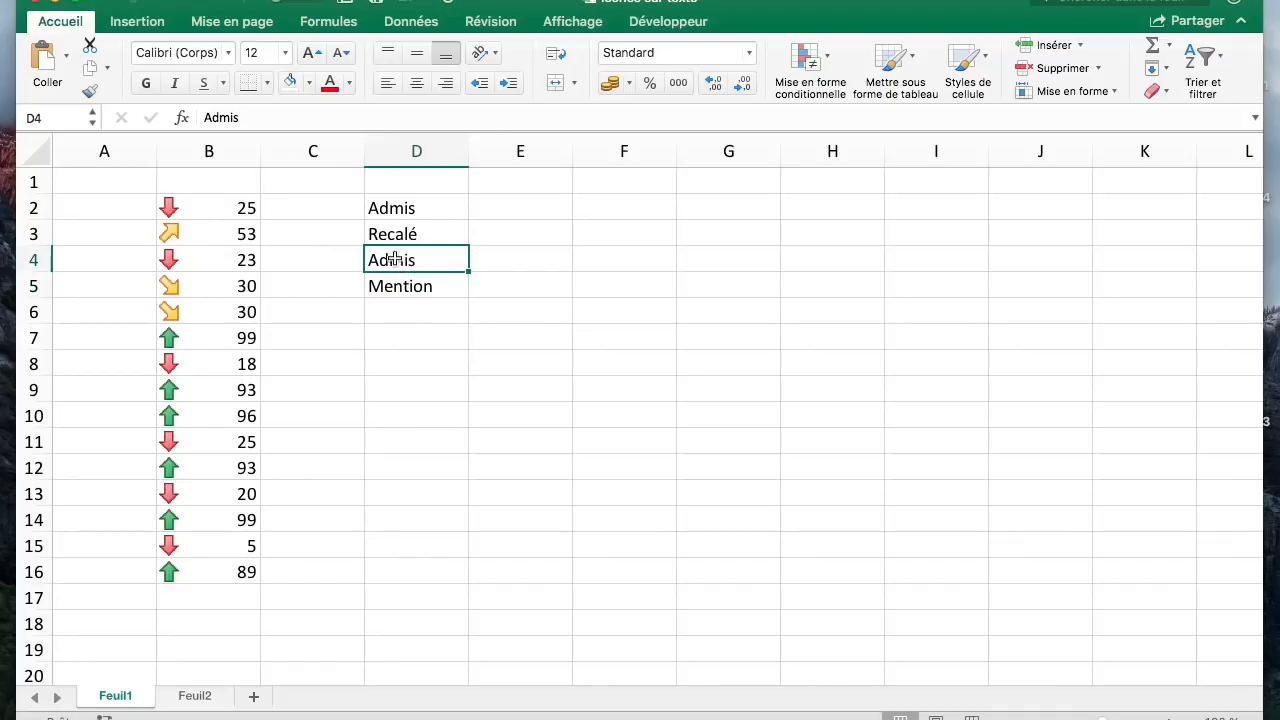
{"action": "left_click", "coordinate": [388, 232]}
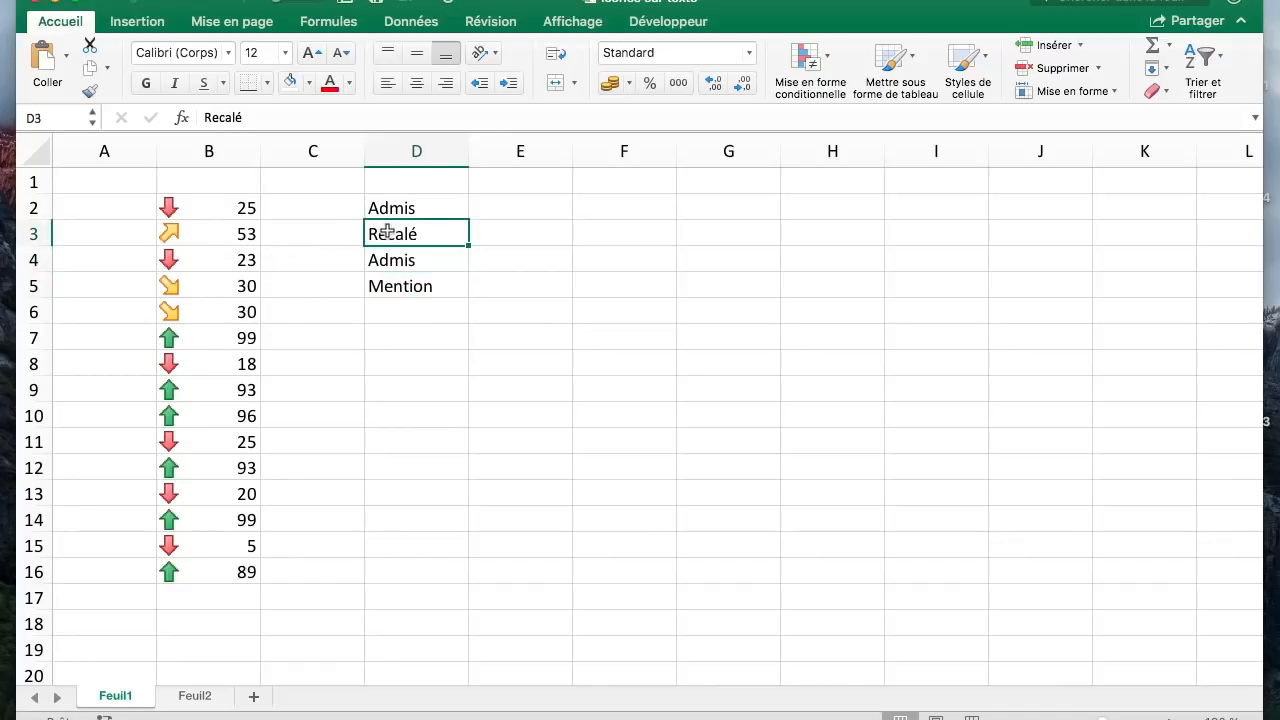
{"action": "left_click", "coordinate": [508, 208]}
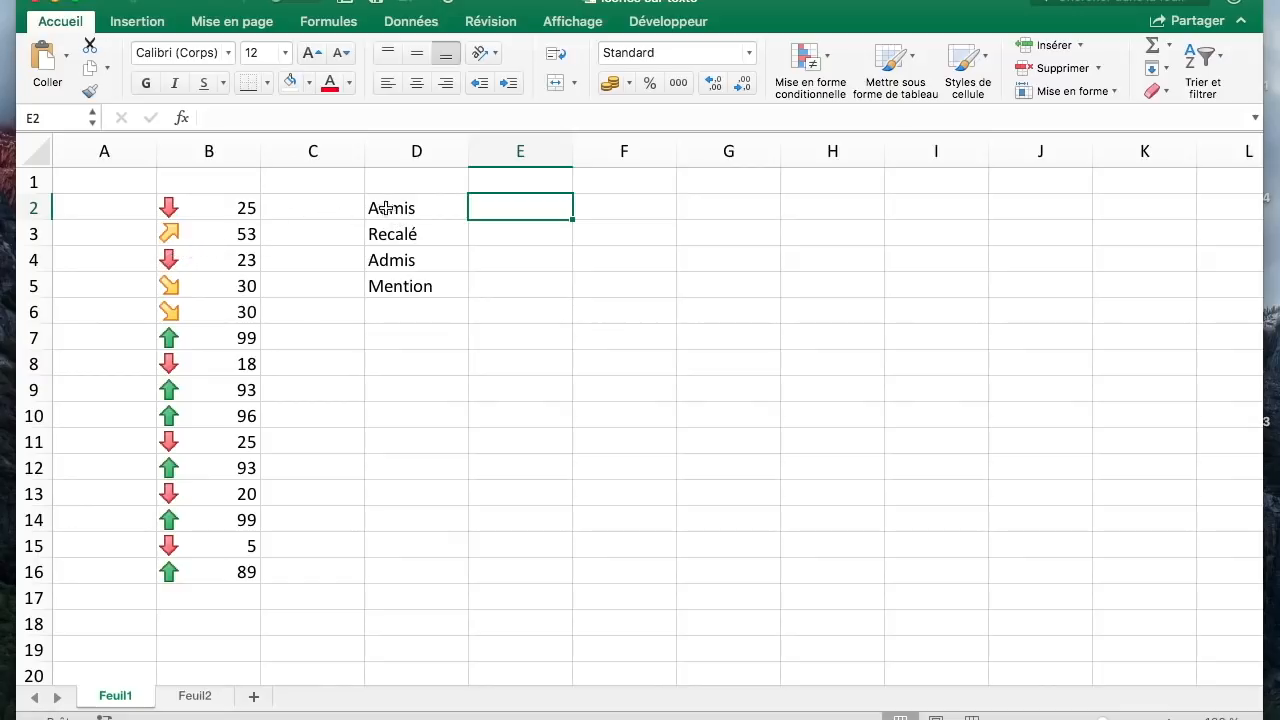
{"action": "left_click", "coordinate": [412, 208]}
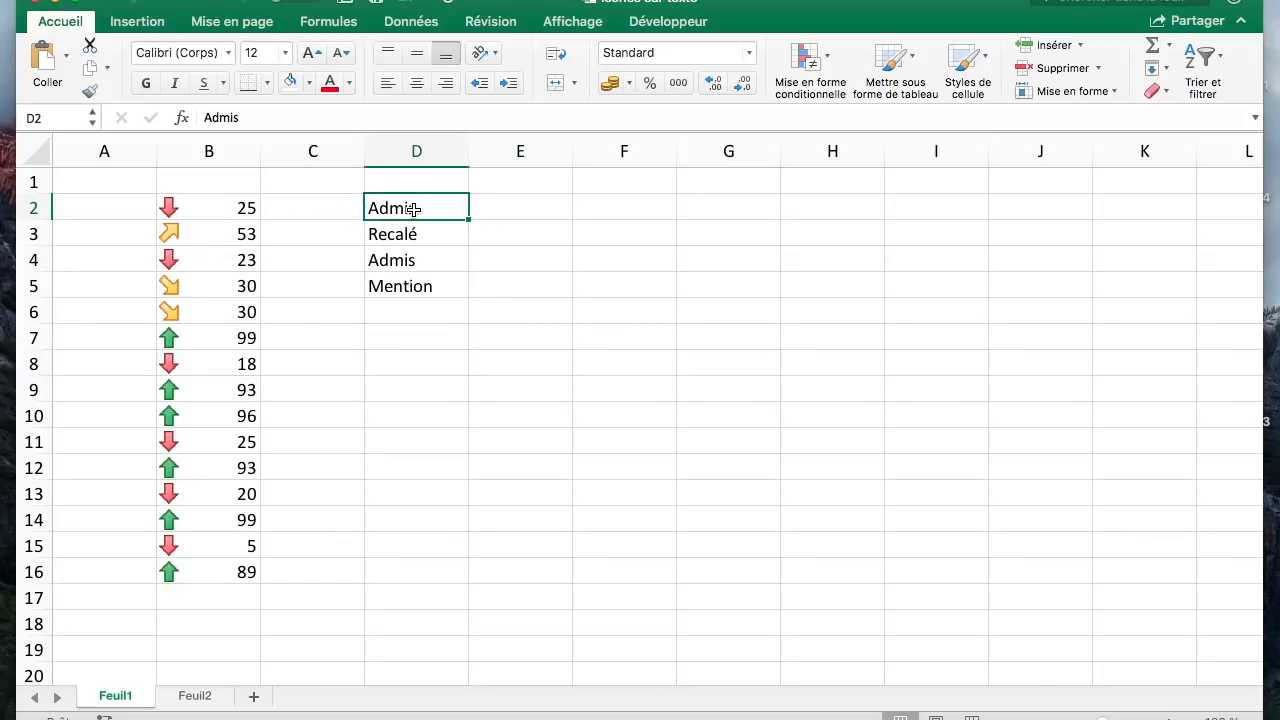
{"action": "key", "text": "Right"}
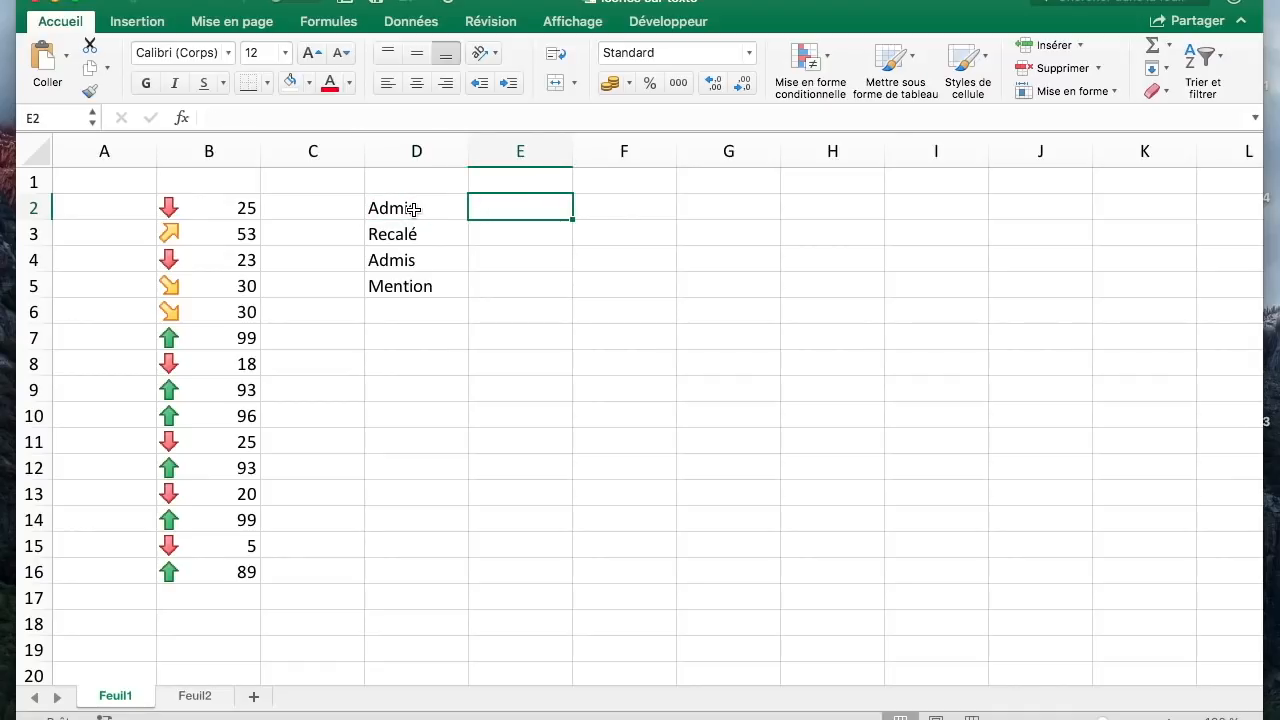
{"action": "key", "text": "Left"}
{"action": "key", "text": "Left"}
{"action": "key", "text": "Left"}
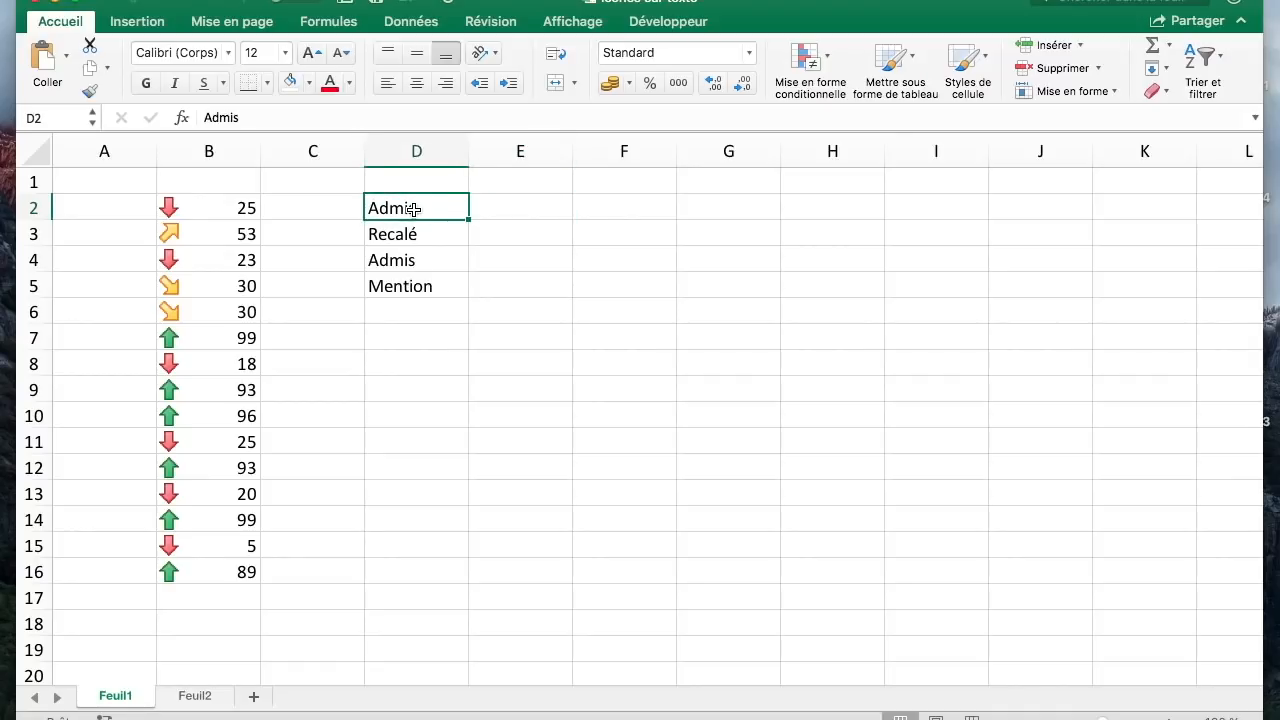
Step: Enter the numeric codes 0, -1, 0 and 1 in cells E2 to E5, beside the matching text results
{"action": "key", "text": "Right"}
{"action": "key", "text": "Right"}
{"action": "key", "text": "Right"}
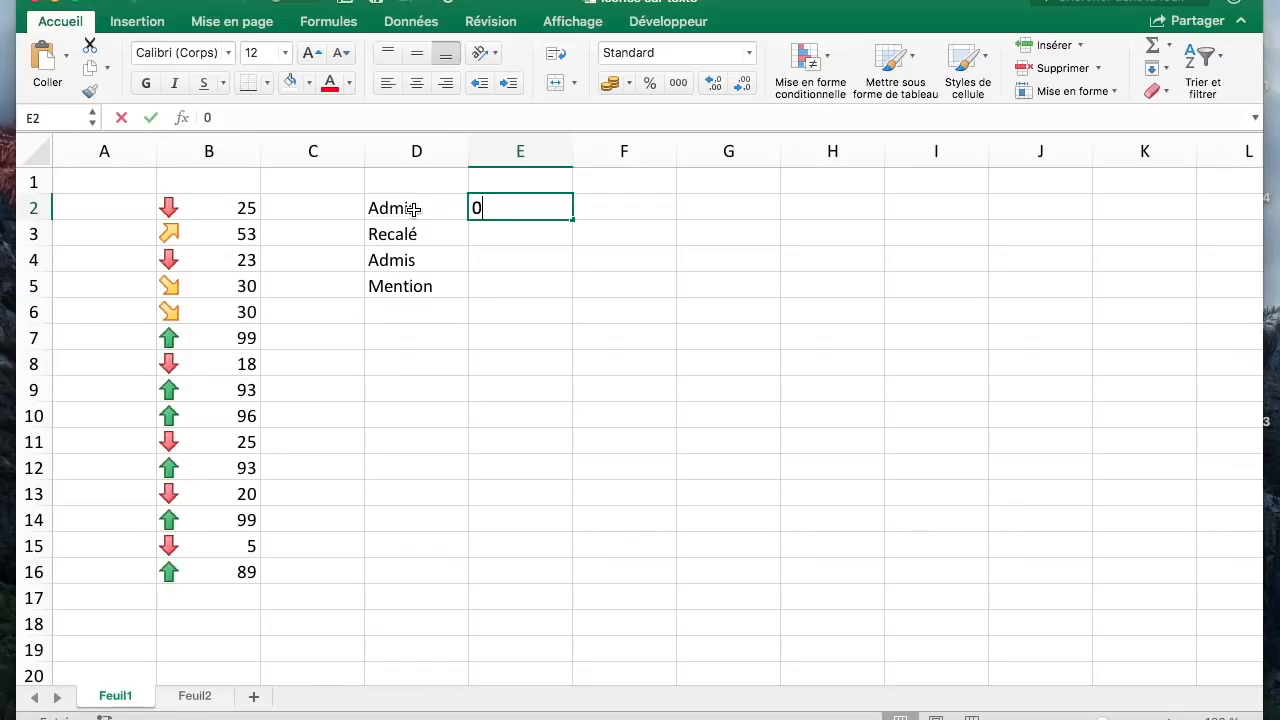
{"action": "key", "text": "Return"}
{"action": "type", "text": "-1"}
{"action": "key", "text": "Return"}
{"action": "type", "text": "0"}
{"action": "key", "text": "Return"}
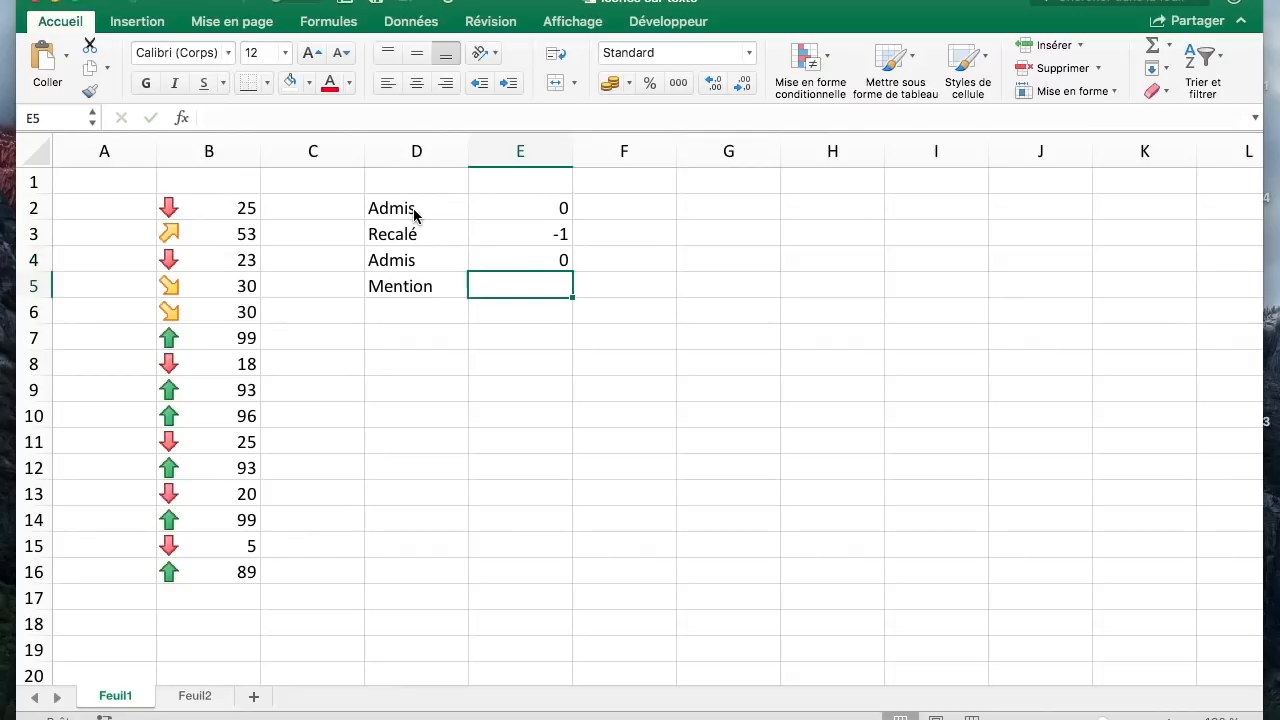
{"action": "type", "text": "1"}
{"action": "key", "text": "Return"}
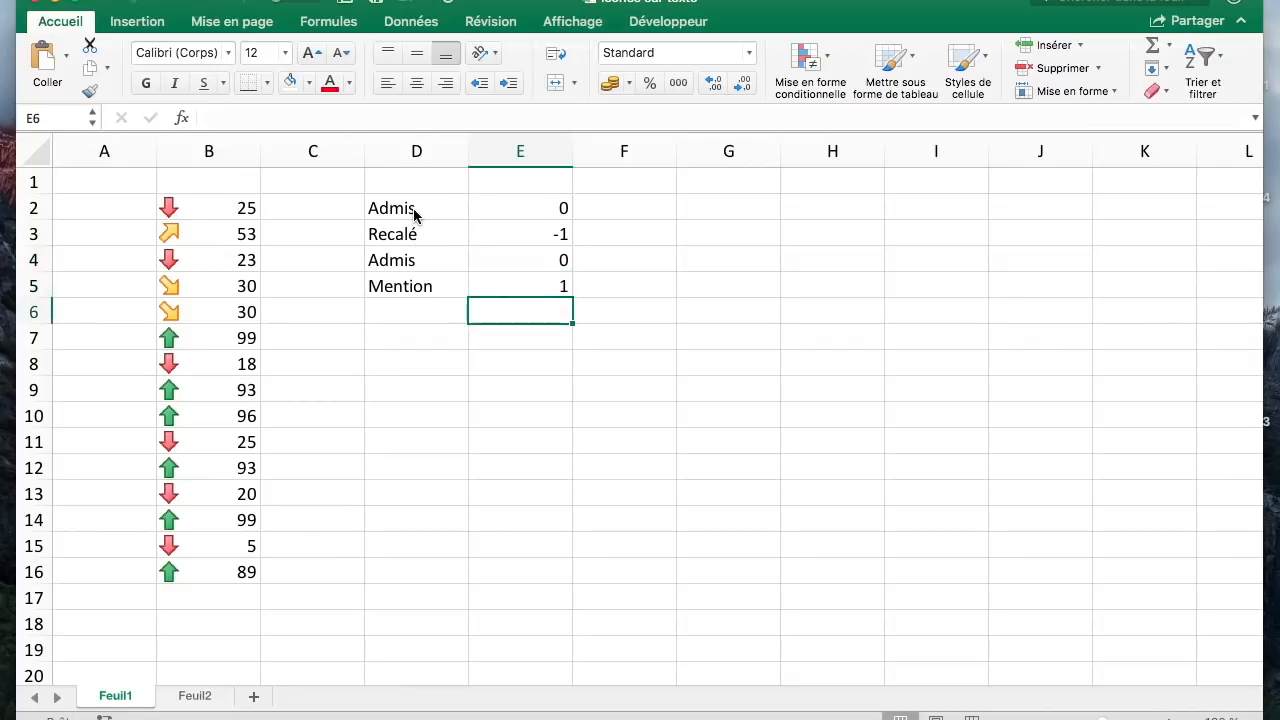
Step: Give E2:E5 the custom number format "Mention";"Recalé";"Admis" so the numeric codes display as text
{"action": "left_click_drag", "start_coordinate": [563, 205], "coordinate": [546, 288]}
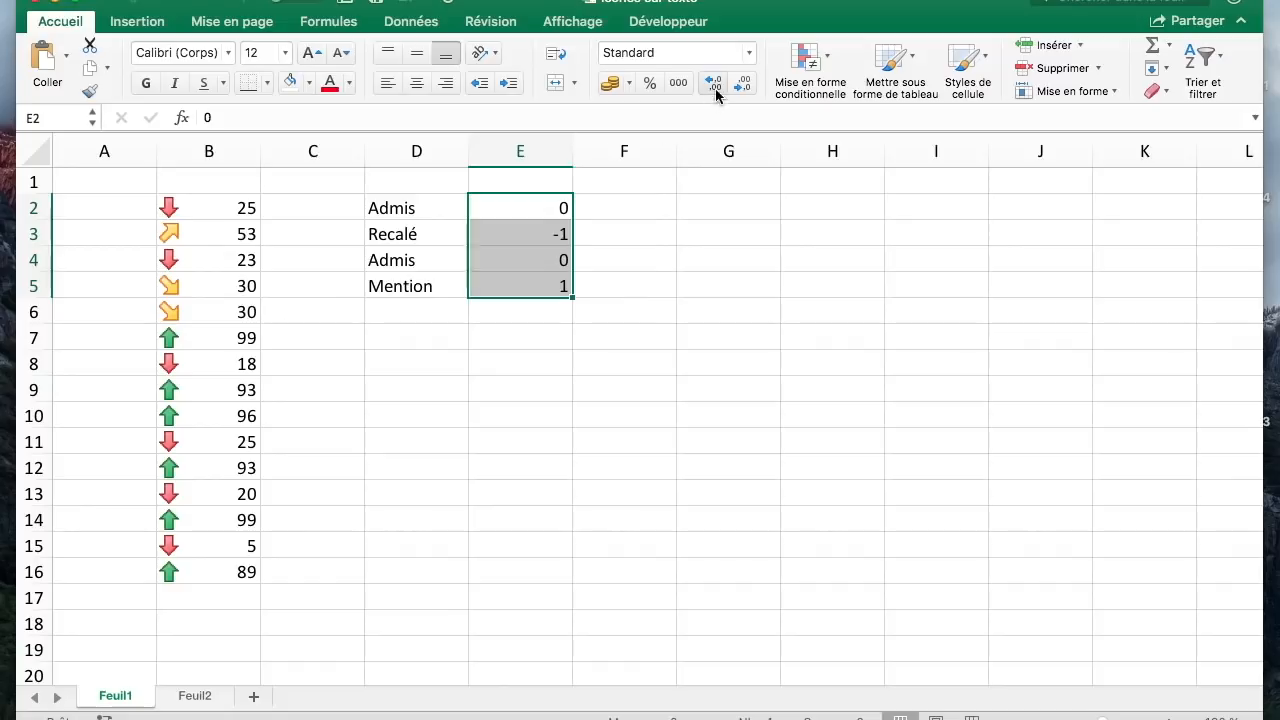
{"action": "left_click", "coordinate": [818, 68]}
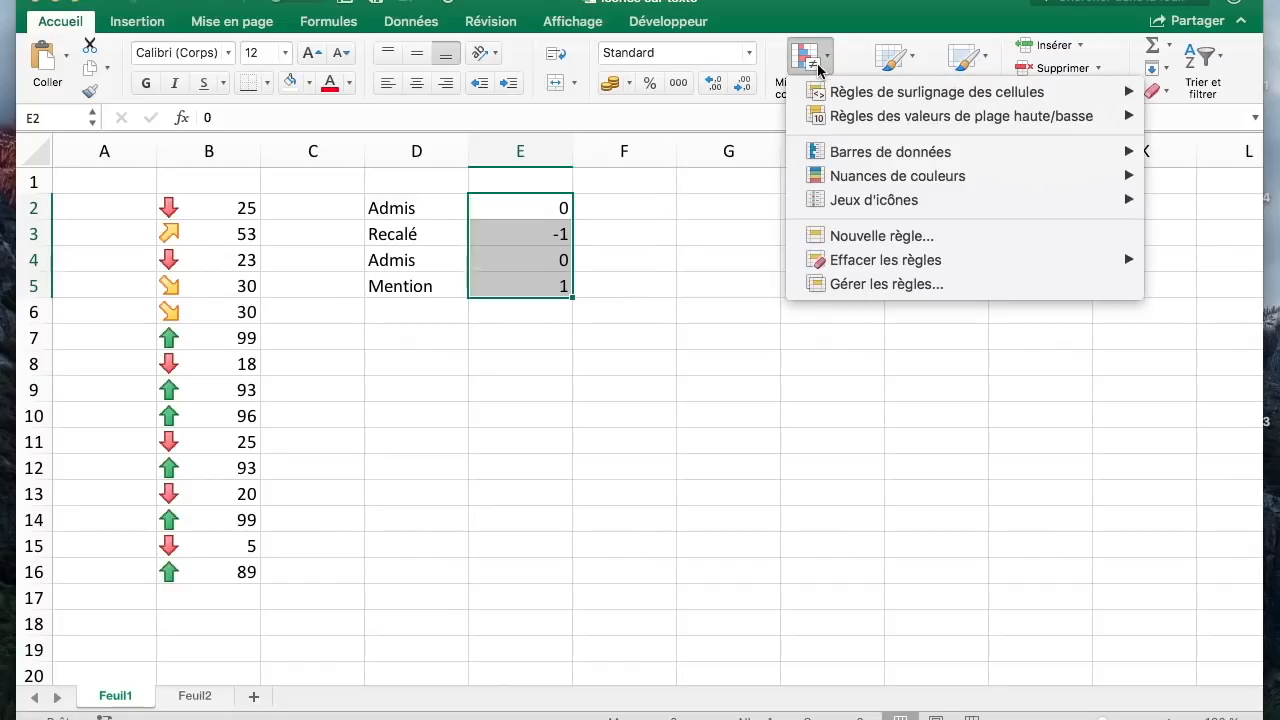
{"action": "left_click", "coordinate": [522, 205]}
{"action": "right_click", "coordinate": [543, 213]}
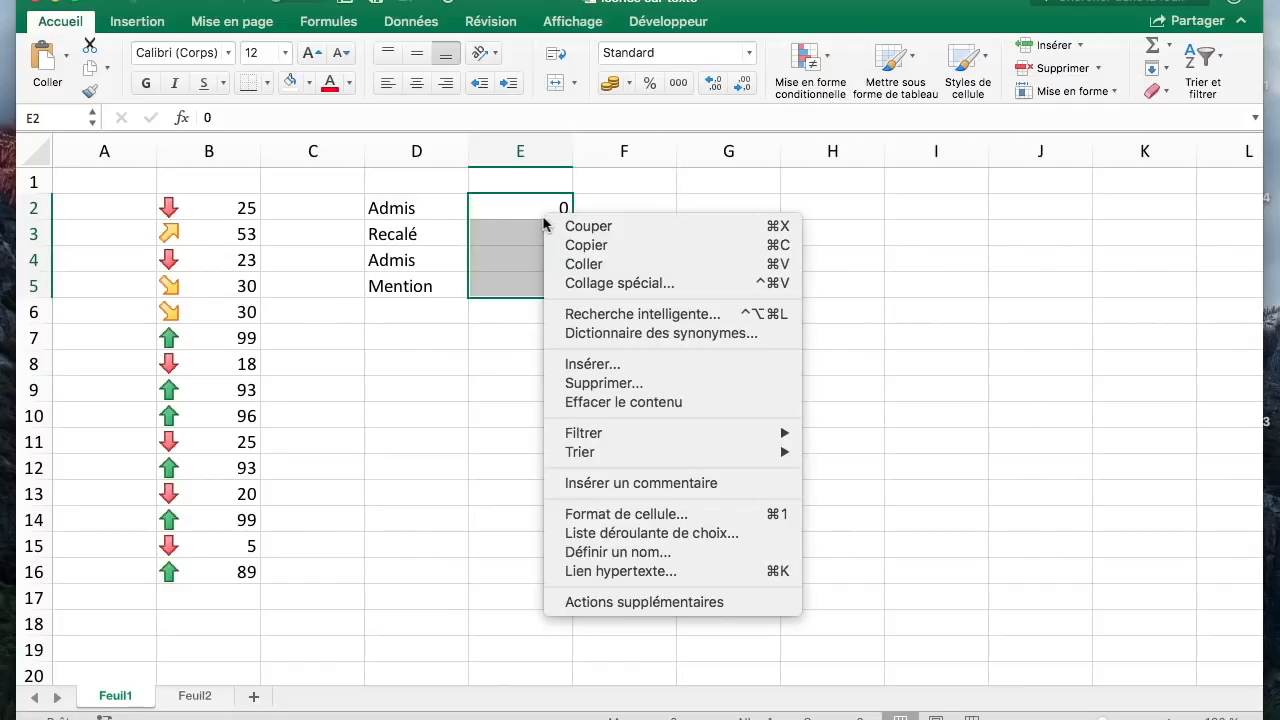
{"action": "left_click", "coordinate": [643, 514]}
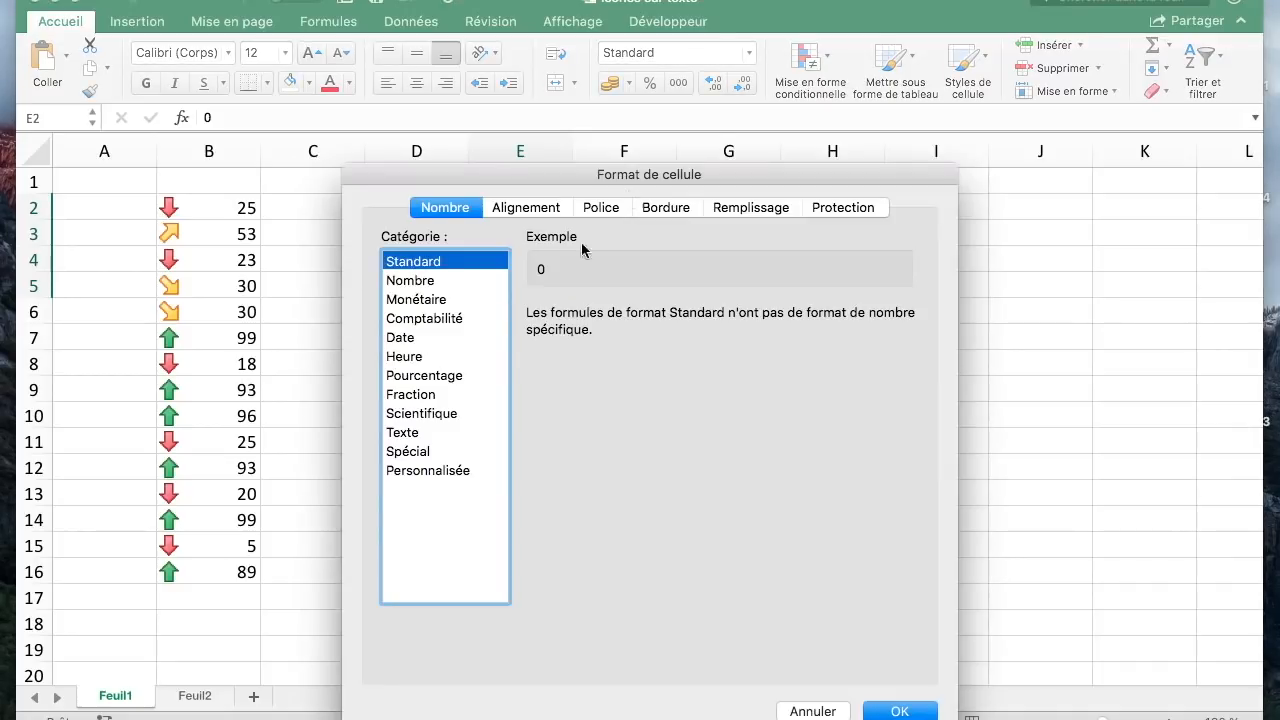
{"action": "left_click", "coordinate": [460, 471]}
{"action": "left_click_drag", "start_coordinate": [657, 180], "coordinate": [771, 234]}
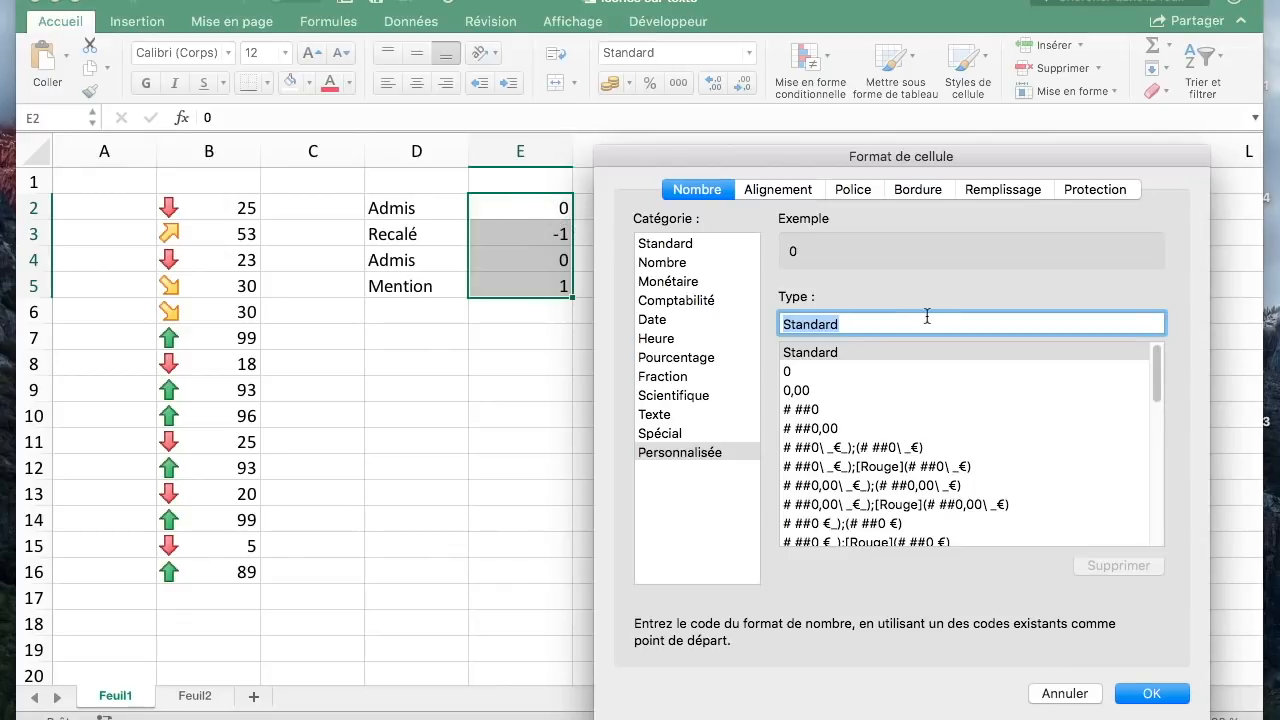
{"action": "type", "text": "\""}
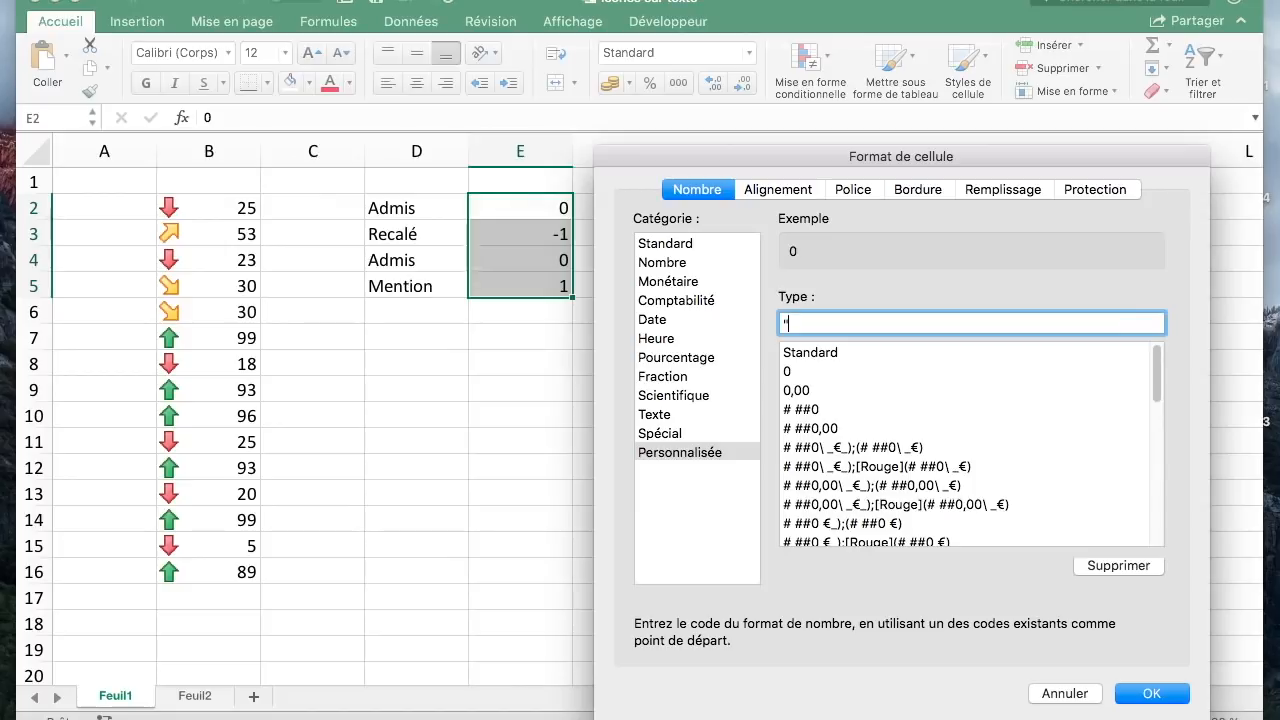
{"action": "type", "text": "Mention\";\"Recalé\";"}
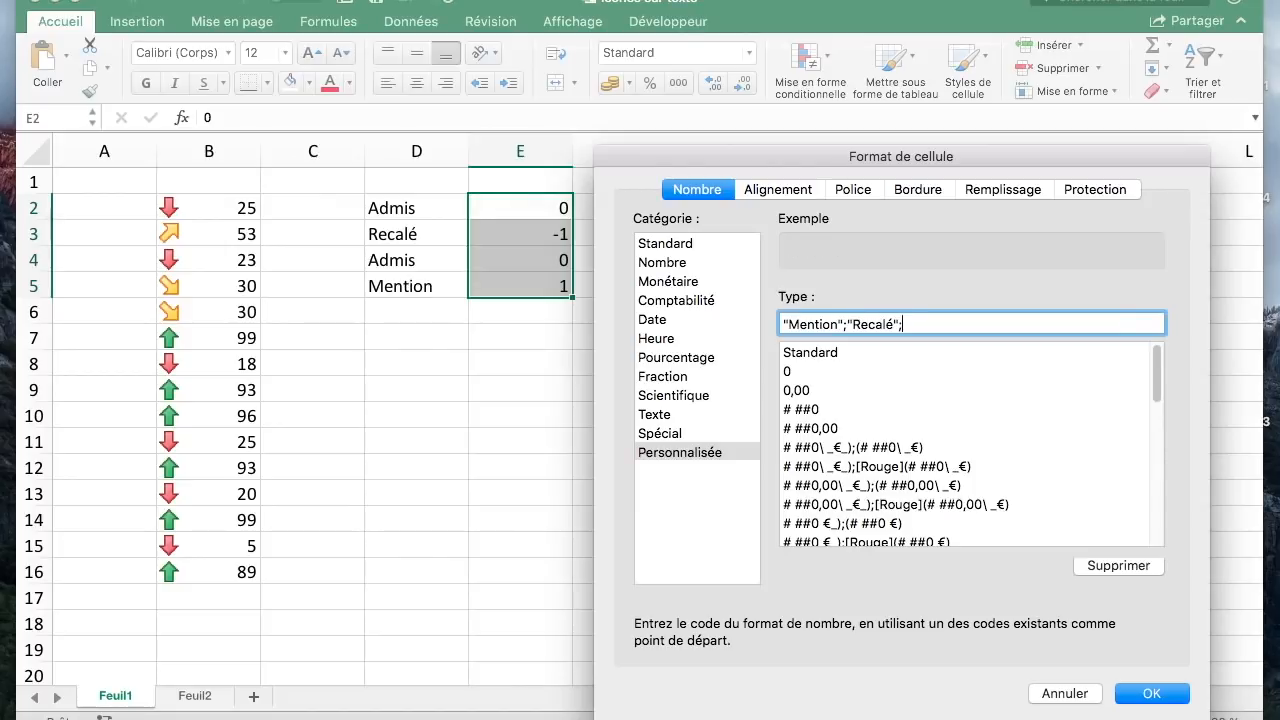
{"action": "type", "text": "\"Admis\""}
{"action": "left_click", "coordinate": [1160, 697]}
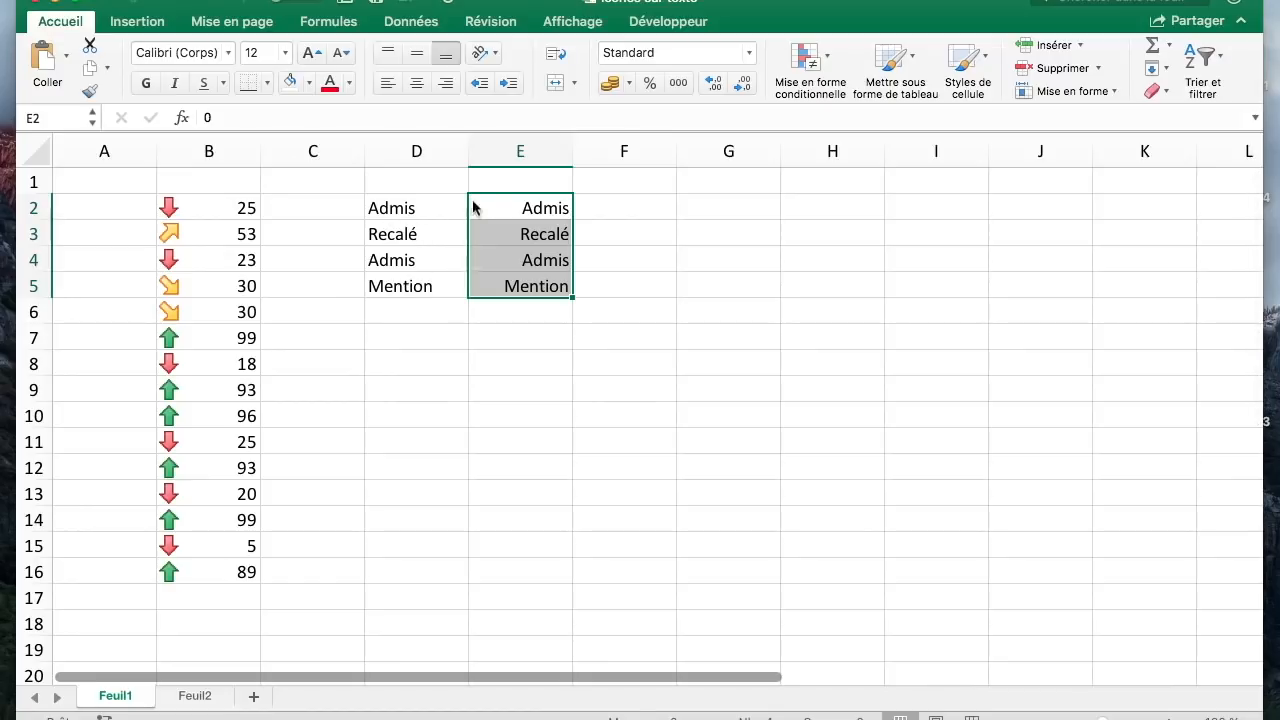
Step: Center the contents of E2:E5 horizontally and check the underlying values of the cells from E5 up to E3
{"action": "left_click", "coordinate": [417, 84]}
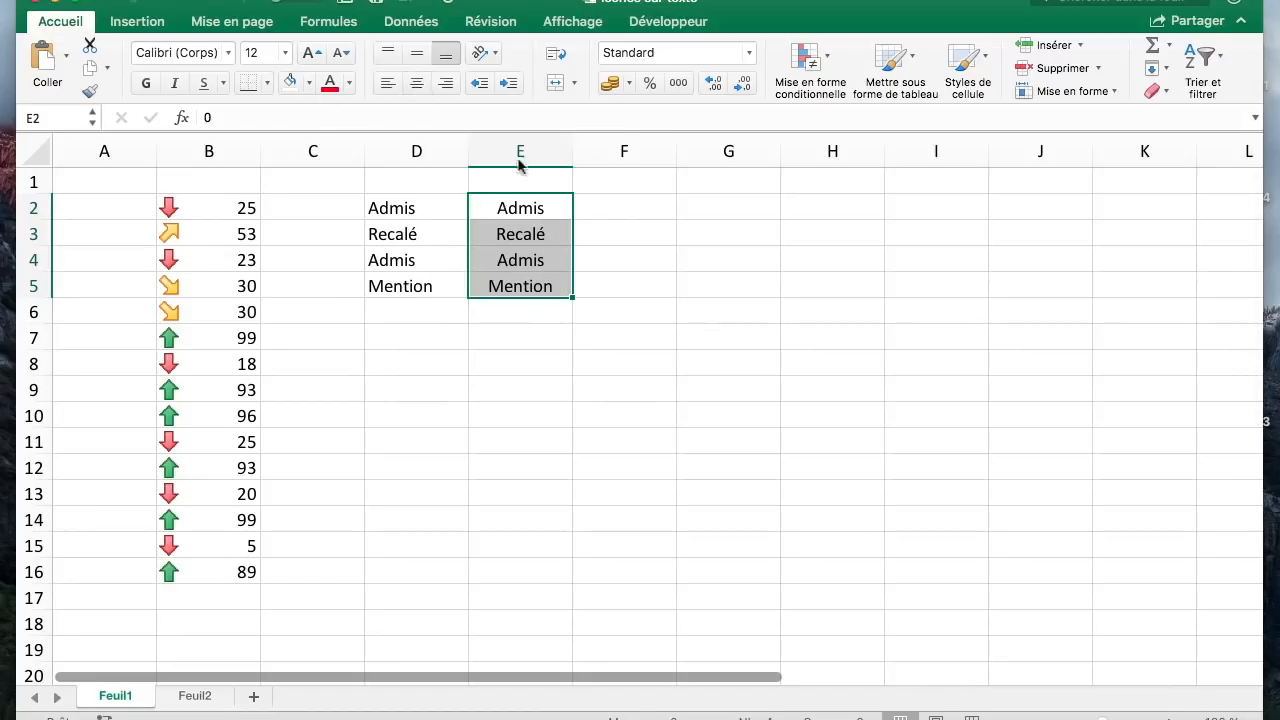
{"action": "left_click", "coordinate": [533, 290]}
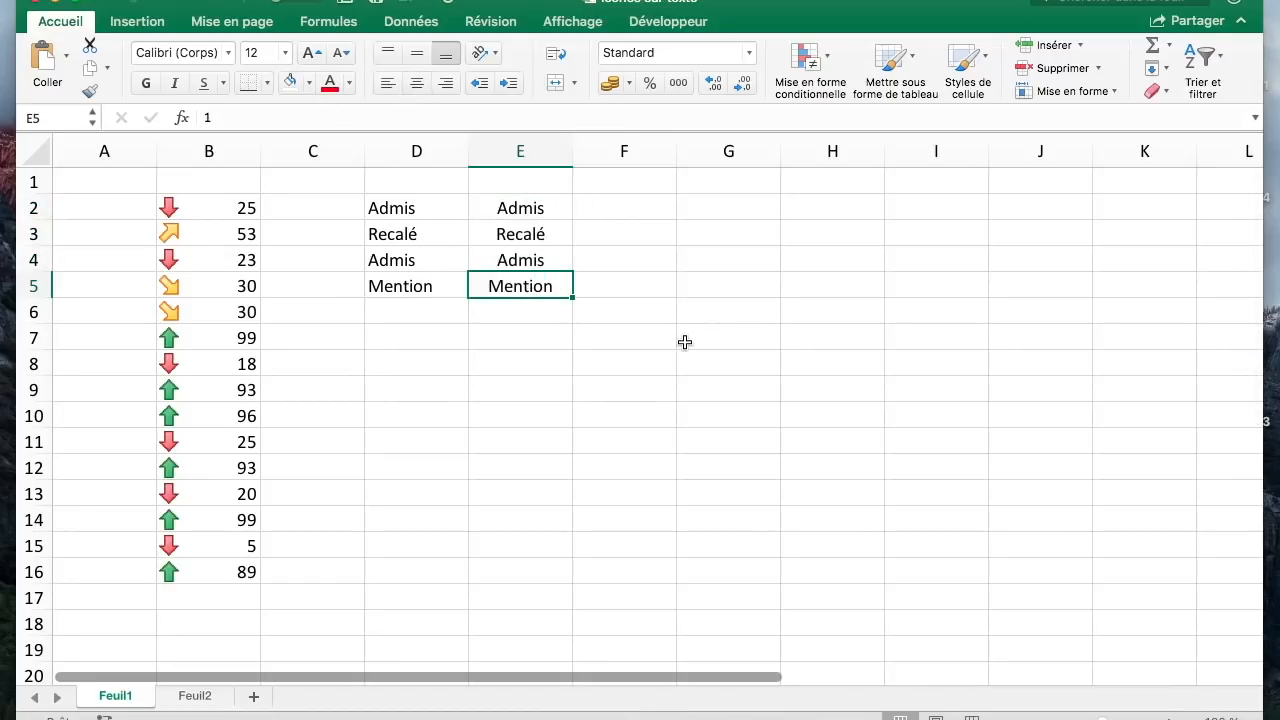
{"action": "key", "text": "Up"}
{"action": "key", "text": "Up"}
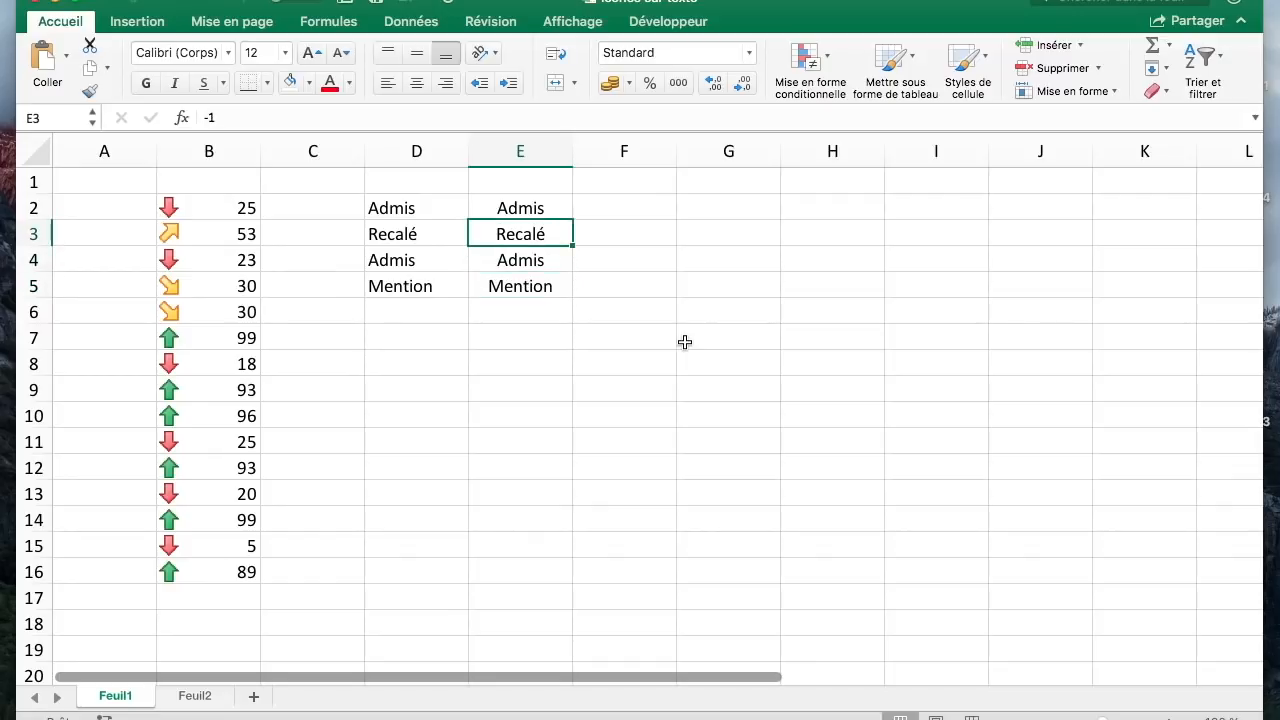
Step: Apply the check mark, exclamation point and cross icon set to E2:E5 and widen column E slightly
{"action": "key", "text": "Up"}
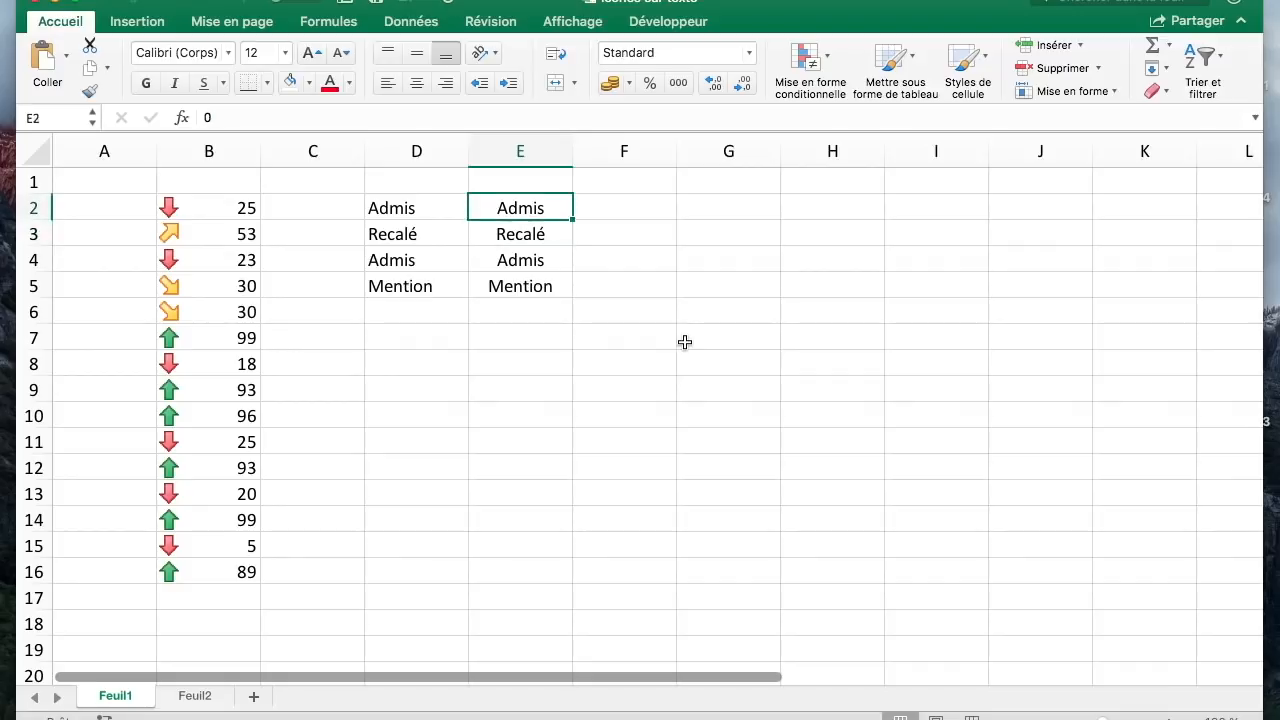
{"action": "key", "text": "Down"}
{"action": "key", "text": "Down"}
{"action": "key", "text": "Down"}
{"action": "key", "text": "Up"}
{"action": "left_click_drag", "start_coordinate": [505, 207], "coordinate": [514, 286]}
{"action": "left_click", "coordinate": [818, 72]}
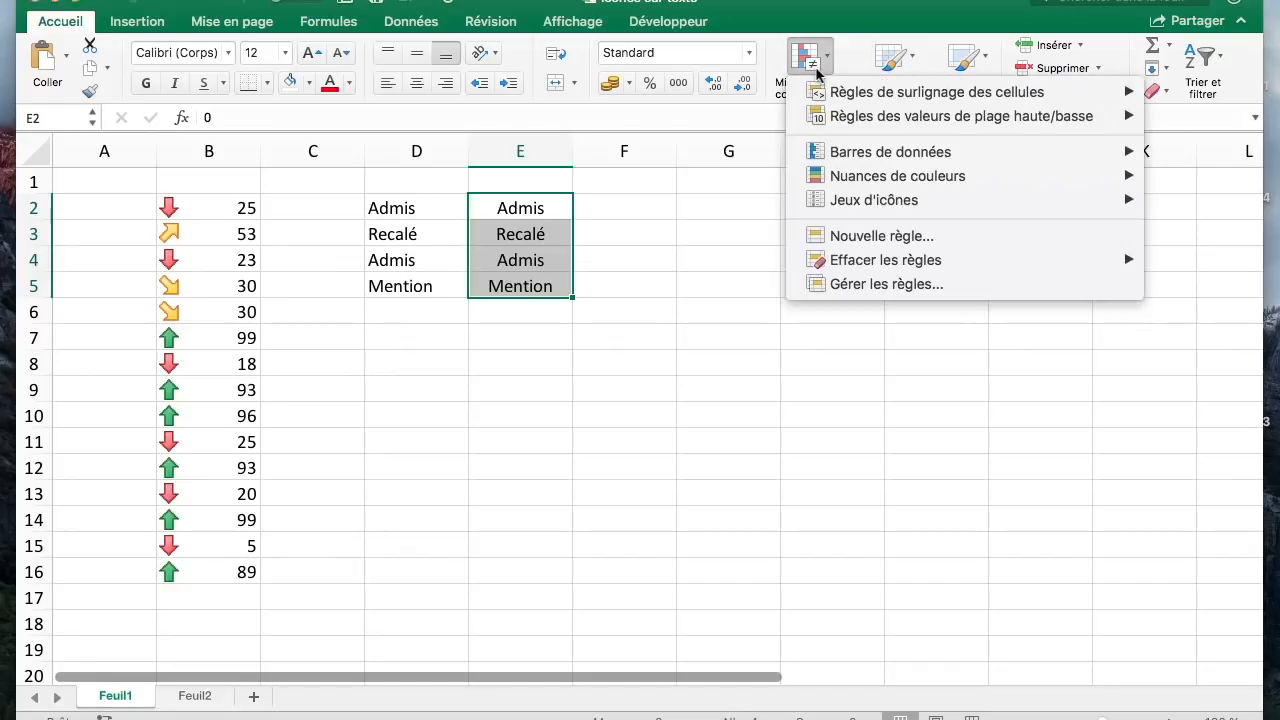
{"action": "mouse_move", "coordinate": [935, 205]}
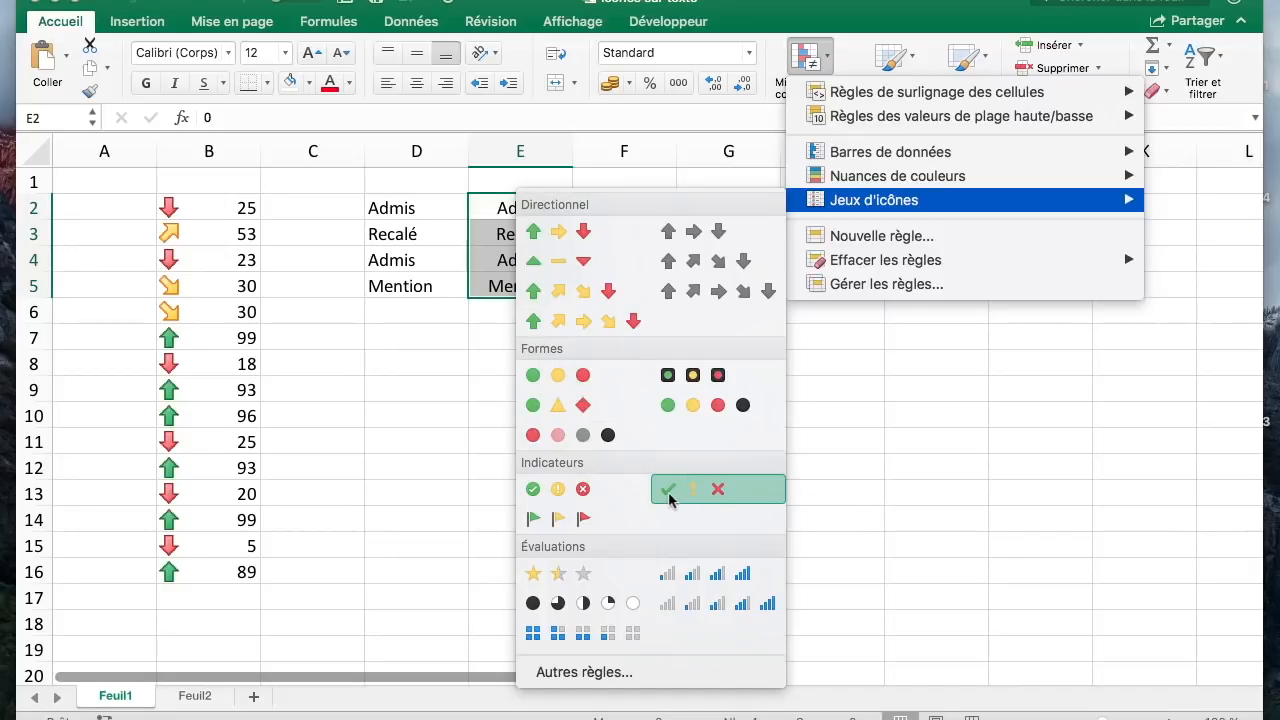
{"action": "left_click", "coordinate": [728, 490]}
{"action": "left_click_drag", "start_coordinate": [573, 150], "coordinate": [600, 150]}
{"action": "left_click", "coordinate": [592, 383]}
Step: Examine the numeric codes stored behind the displayed text in E4 and E5, comparing Mention in D5 with E5
{"action": "left_click_drag", "start_coordinate": [535, 211], "coordinate": [540, 286]}
{"action": "left_click", "coordinate": [564, 283]}
{"action": "left_click", "coordinate": [560, 362]}
{"action": "left_click", "coordinate": [574, 284]}
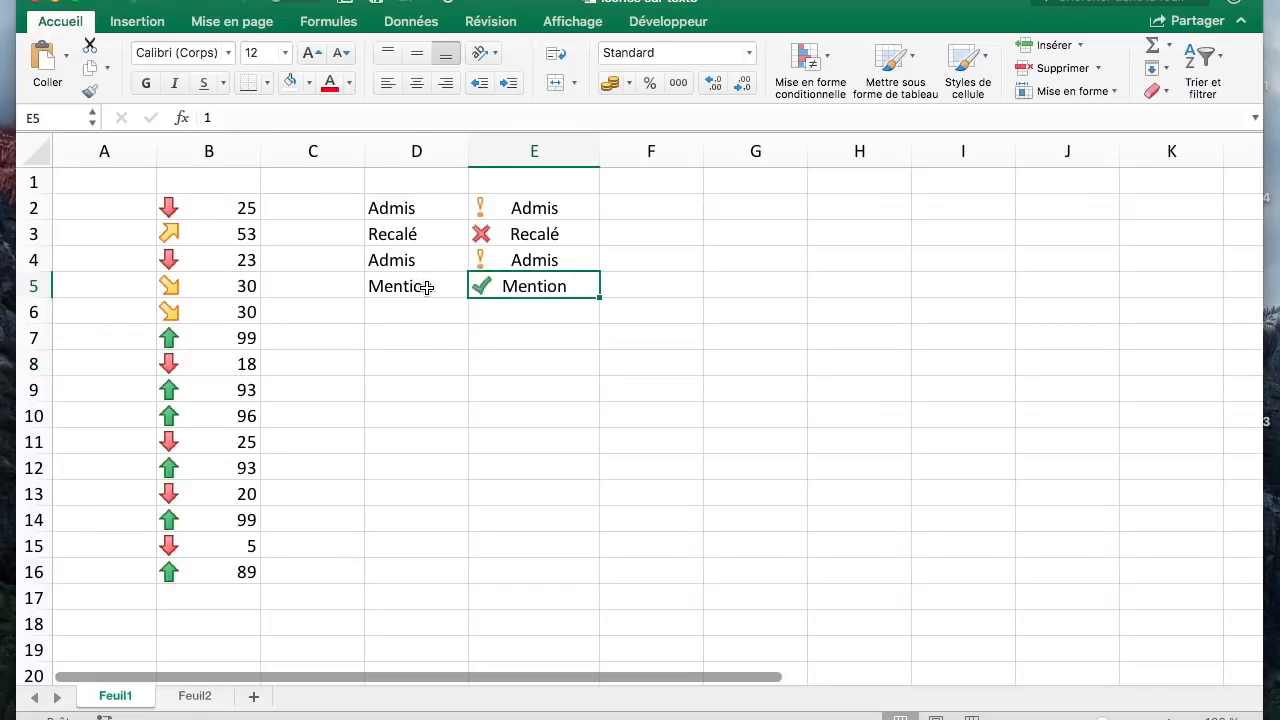
{"action": "double_click", "coordinate": [222, 116]}
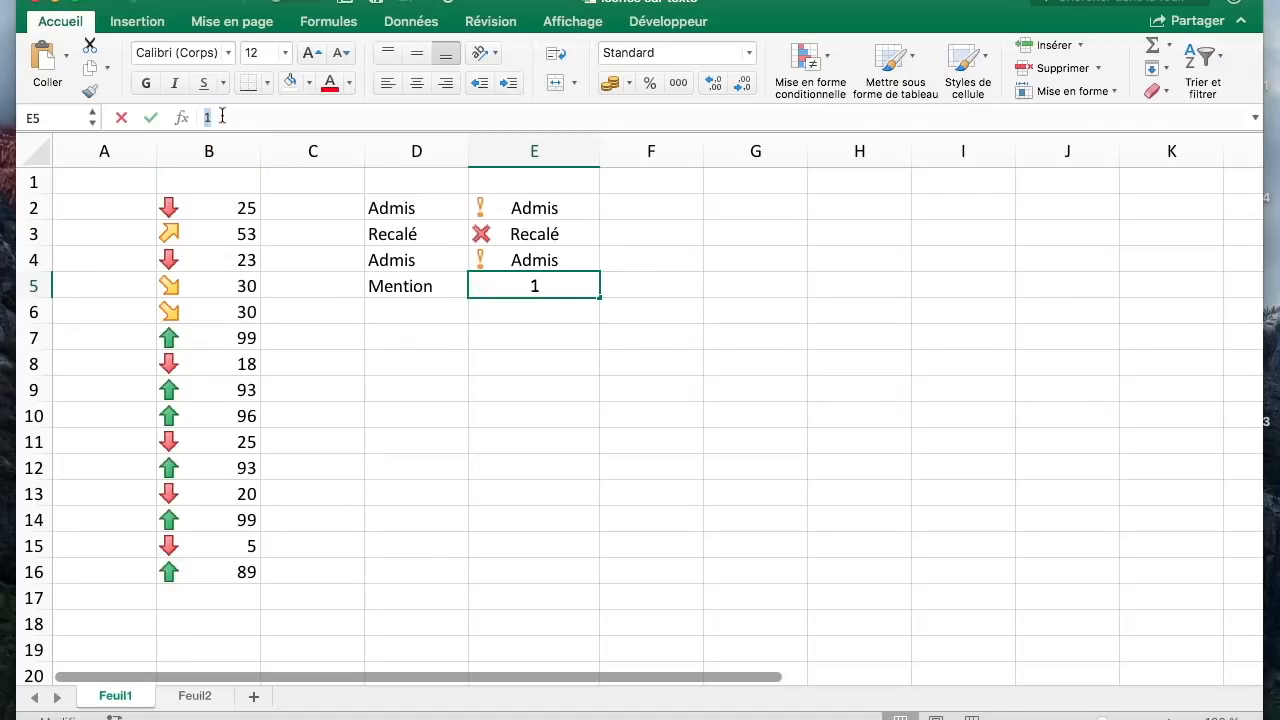
{"action": "key", "text": "Return"}
{"action": "key", "text": "Up"}
{"action": "key", "text": "Up"}
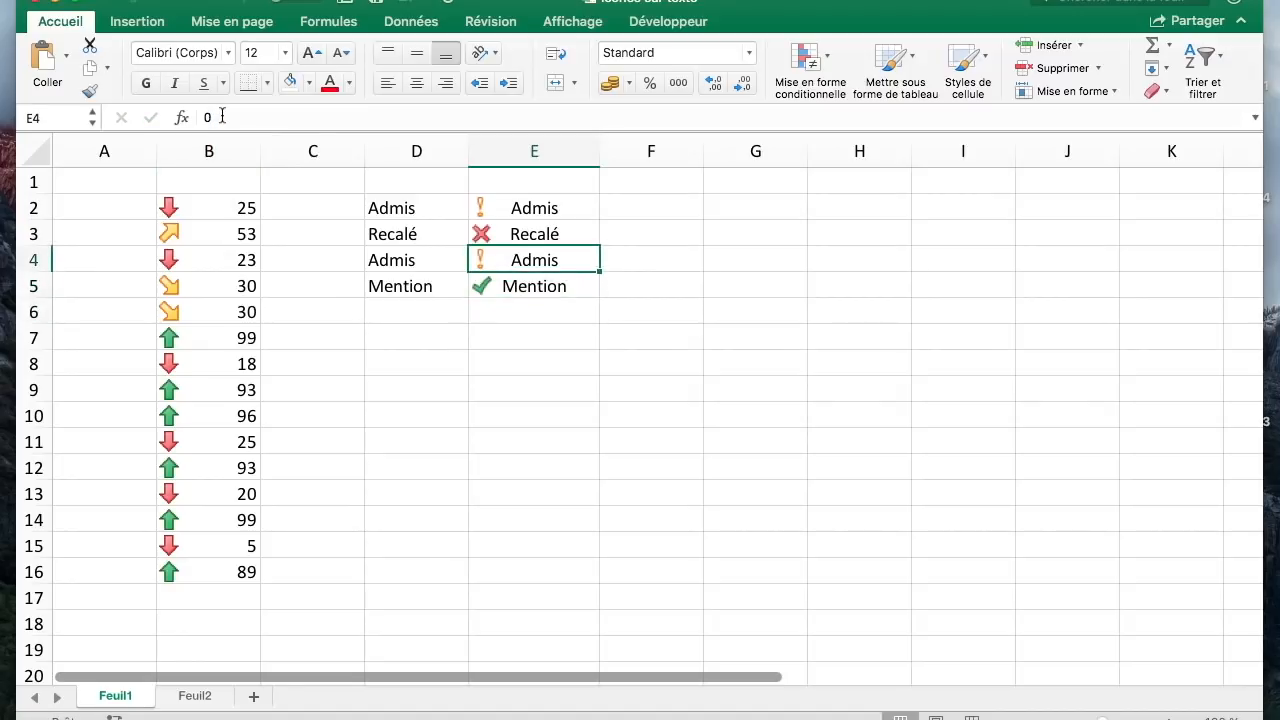
{"action": "left_click", "coordinate": [392, 285]}
{"action": "left_click", "coordinate": [547, 282]}
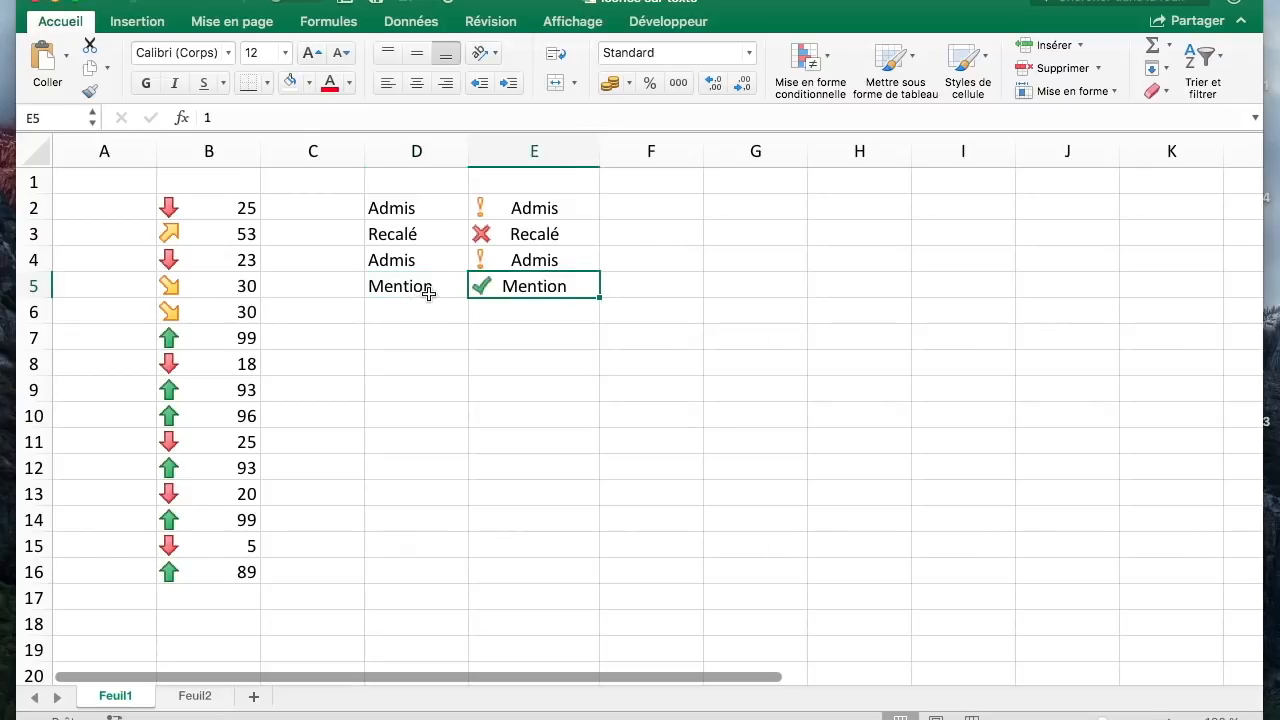
{"action": "double_click", "coordinate": [205, 117]}
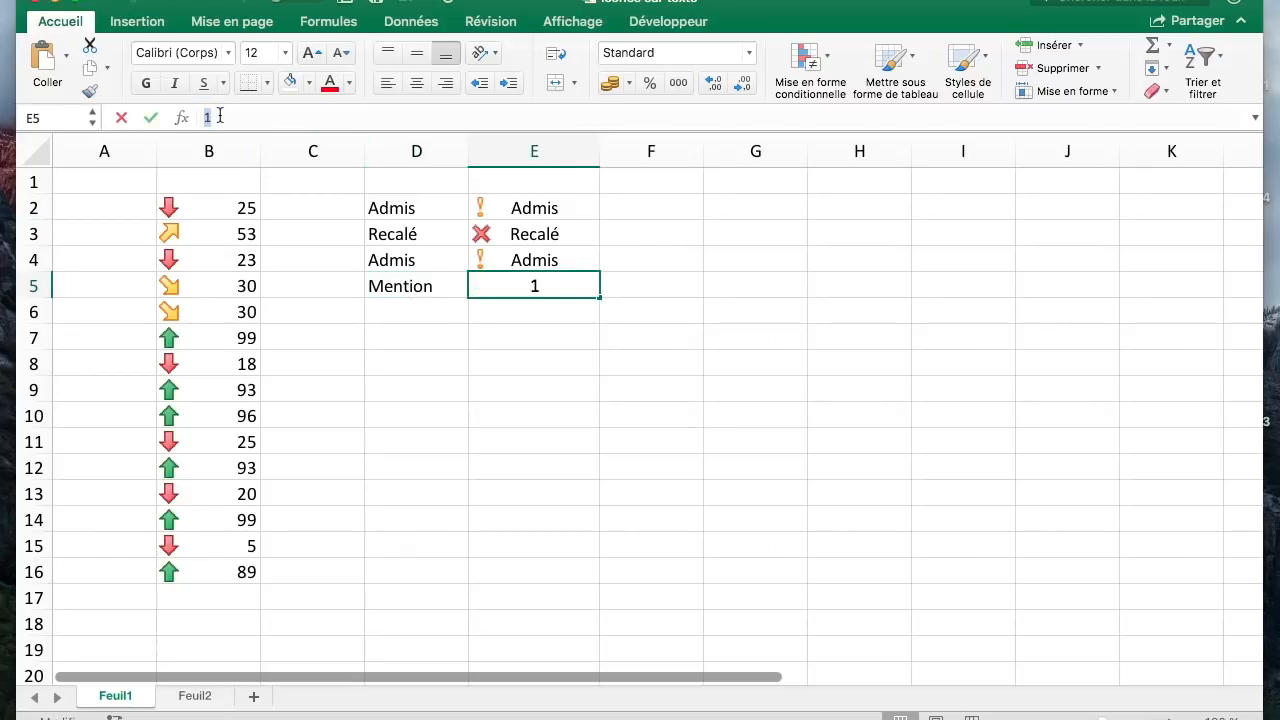
{"action": "key", "text": "Escape"}
{"action": "left_click", "coordinate": [665, 340]}
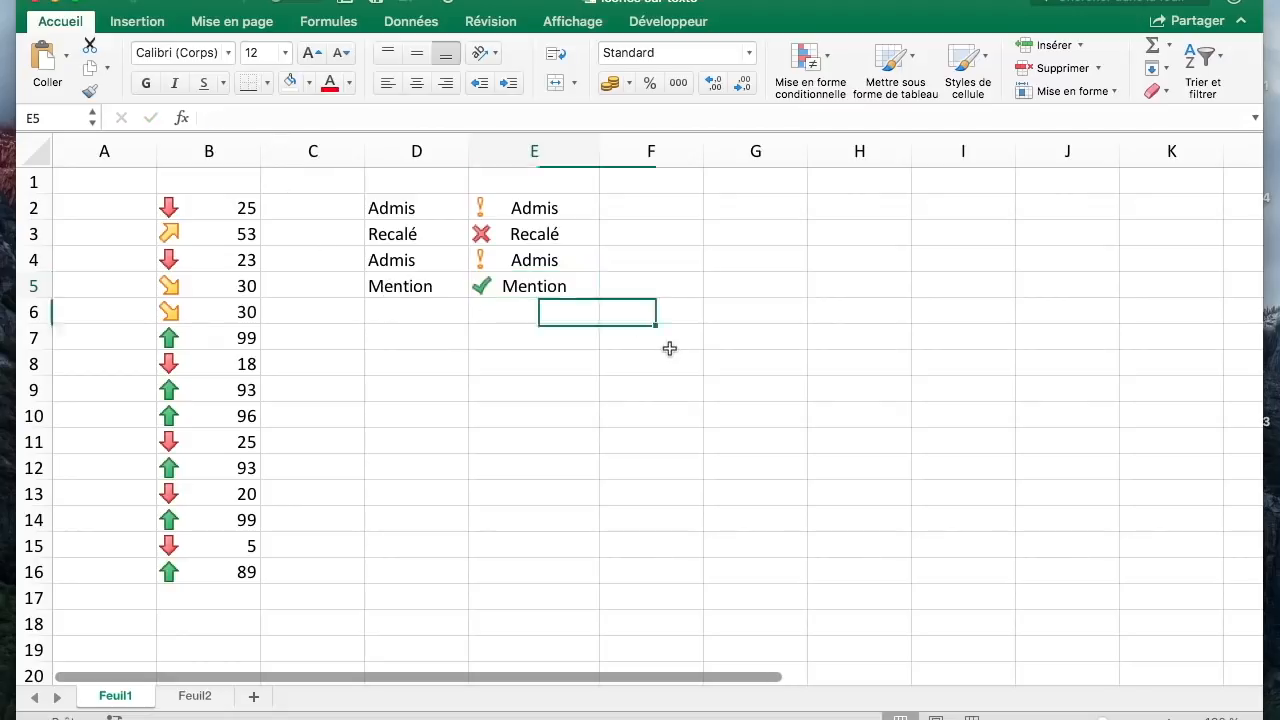
Step: Copy the text results in D2:D5 to the range starting at G2
{"action": "left_click", "coordinate": [734, 252]}
{"action": "left_click", "coordinate": [849, 209]}
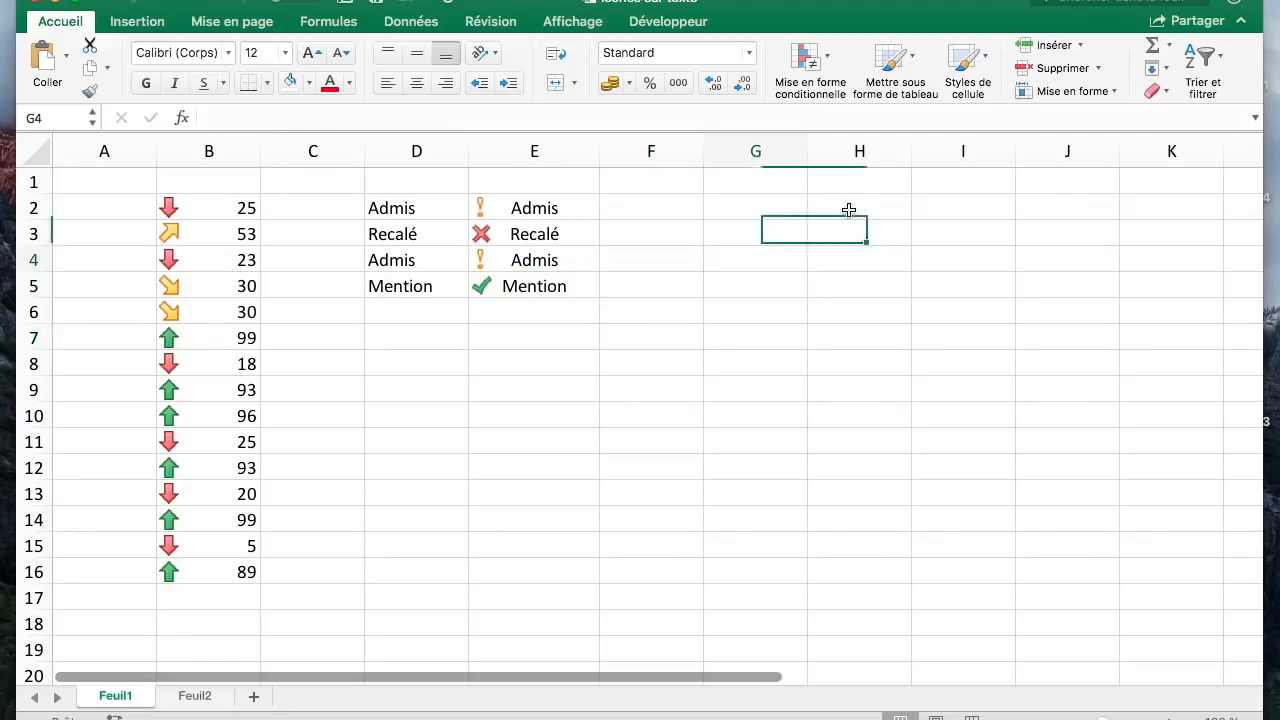
{"action": "key", "text": "Left"}
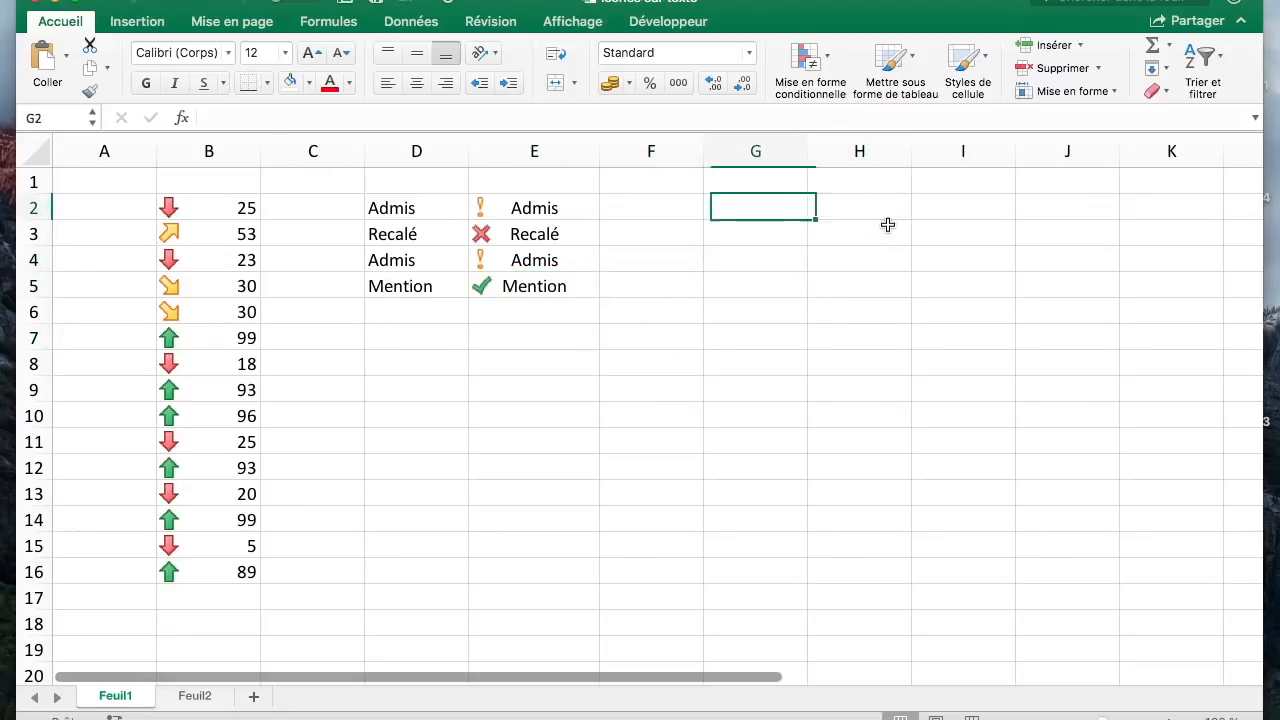
{"action": "key", "text": "Right"}
{"action": "key", "text": "Left"}
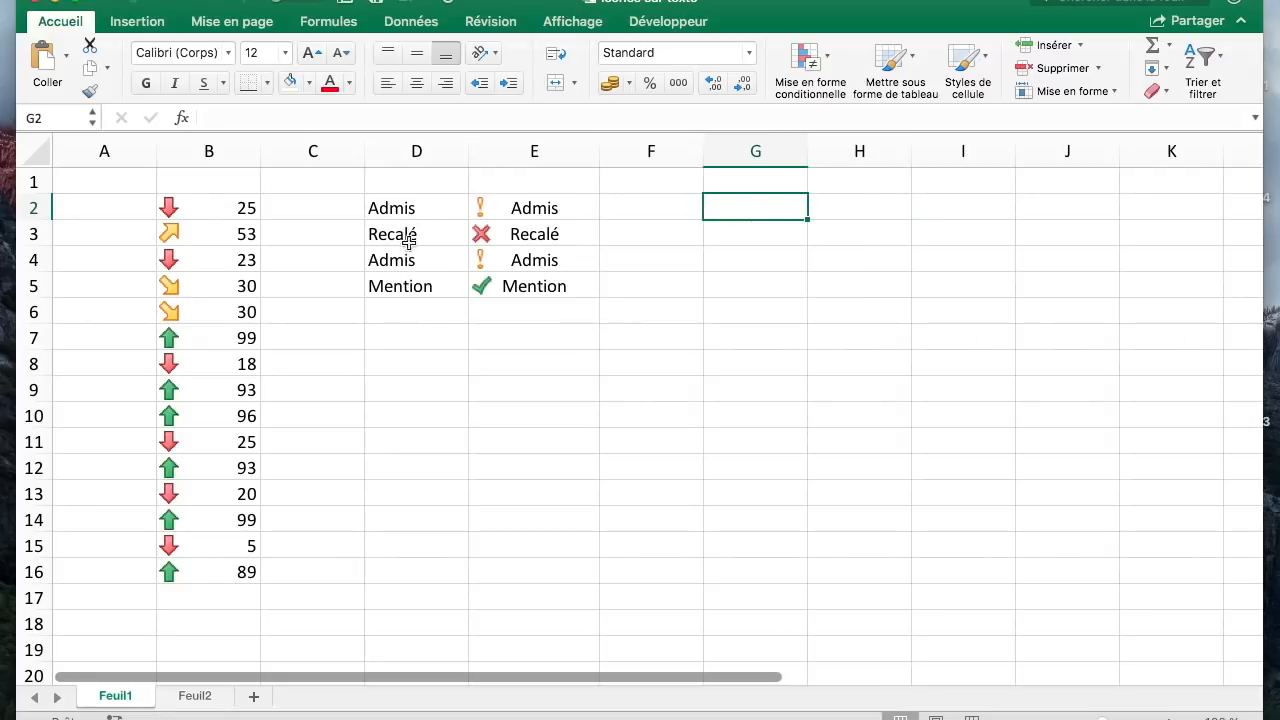
{"action": "left_click_drag", "start_coordinate": [412, 210], "coordinate": [422, 288]}
{"action": "key", "text": "super+c"}
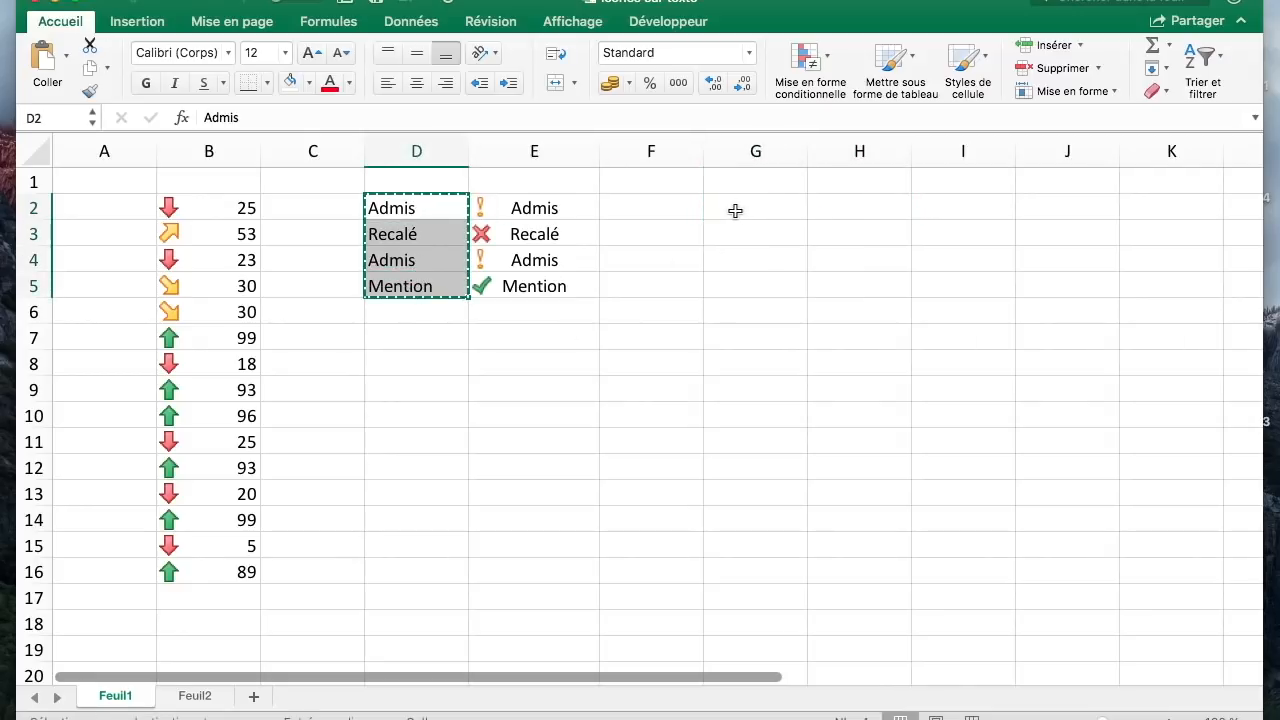
{"action": "left_click", "coordinate": [740, 210]}
{"action": "key", "text": "super+v"}
Step: Delete the duplicate Admis in G4, shifting the cells below it up
{"action": "left_click", "coordinate": [780, 261]}
{"action": "right_click", "coordinate": [780, 261]}
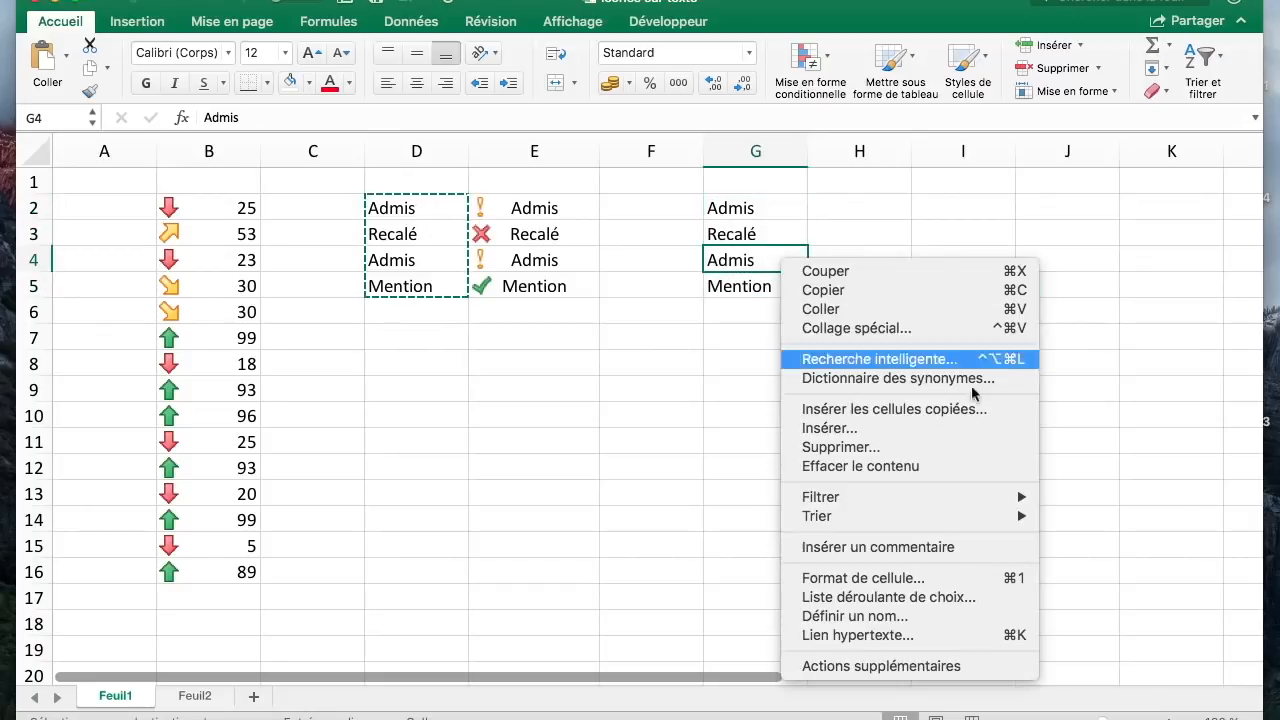
{"action": "key", "text": "Return"}
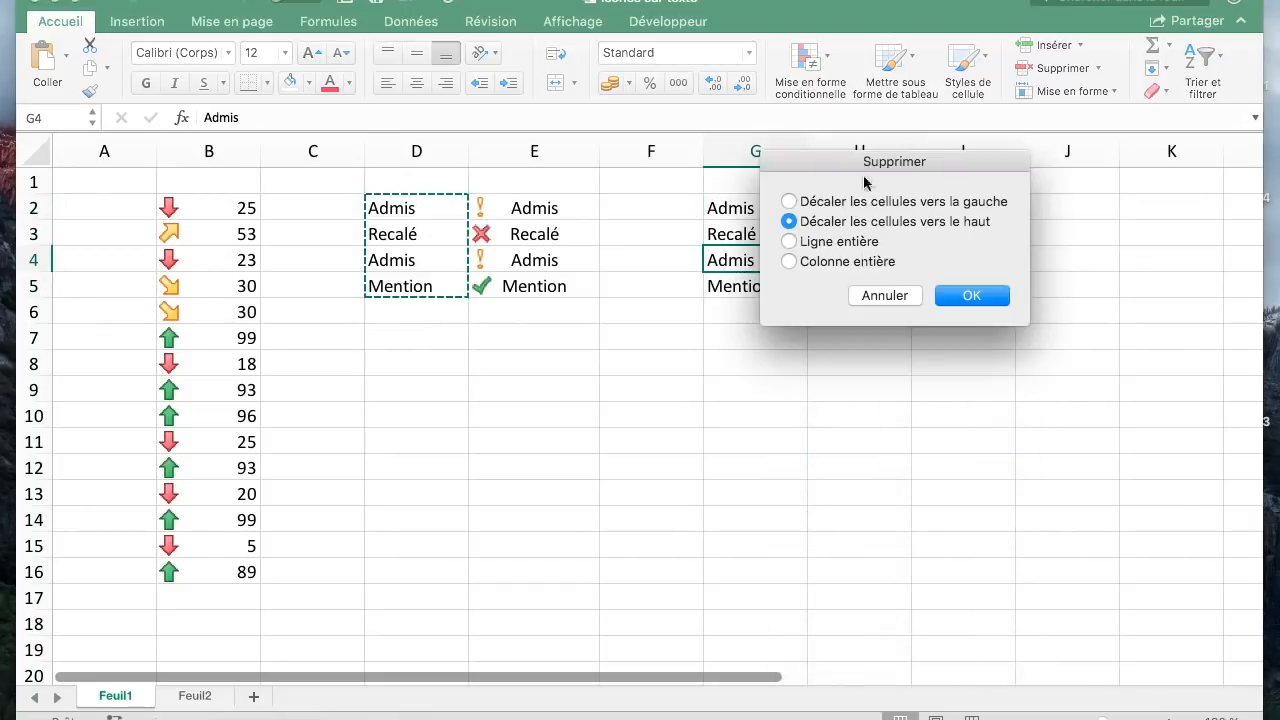
{"action": "left_click", "coordinate": [972, 293]}
Step: Enter the codes 0, -1 and 1 in H2:H4 beside Admis, Recalé and Mention
{"action": "left_click", "coordinate": [847, 210]}
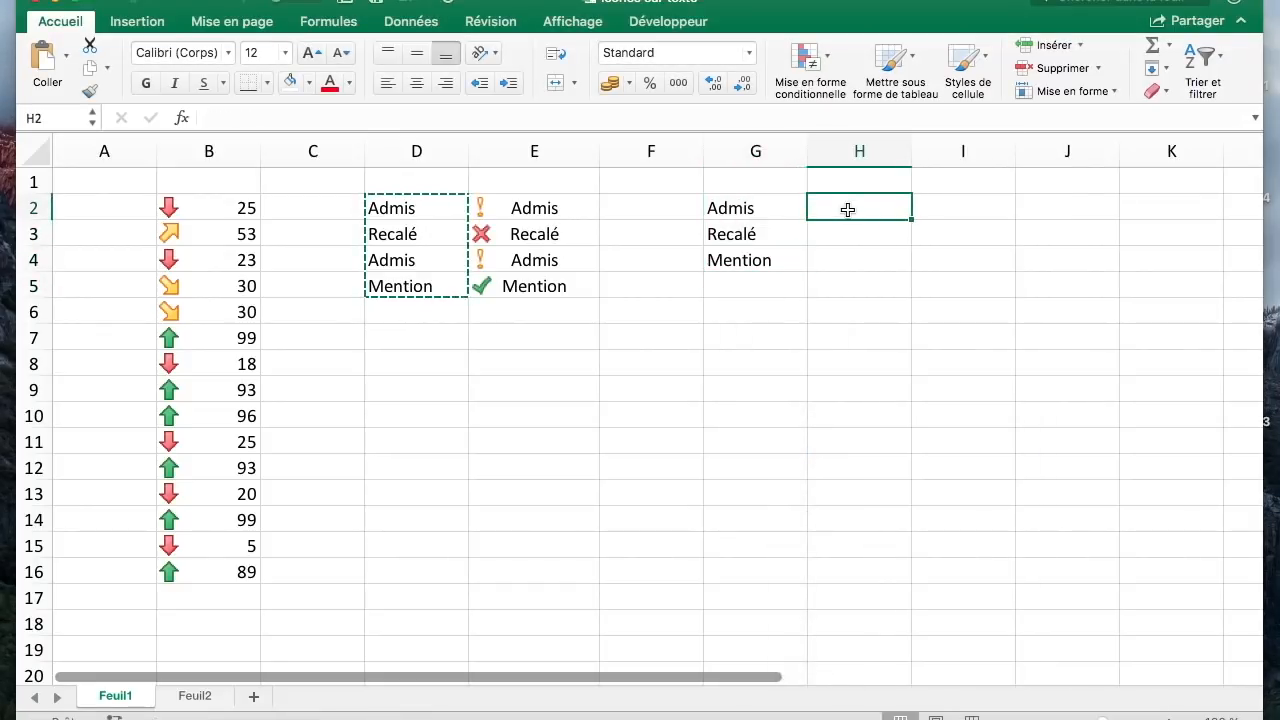
{"action": "type", "text": "0"}
{"action": "key", "text": "Return"}
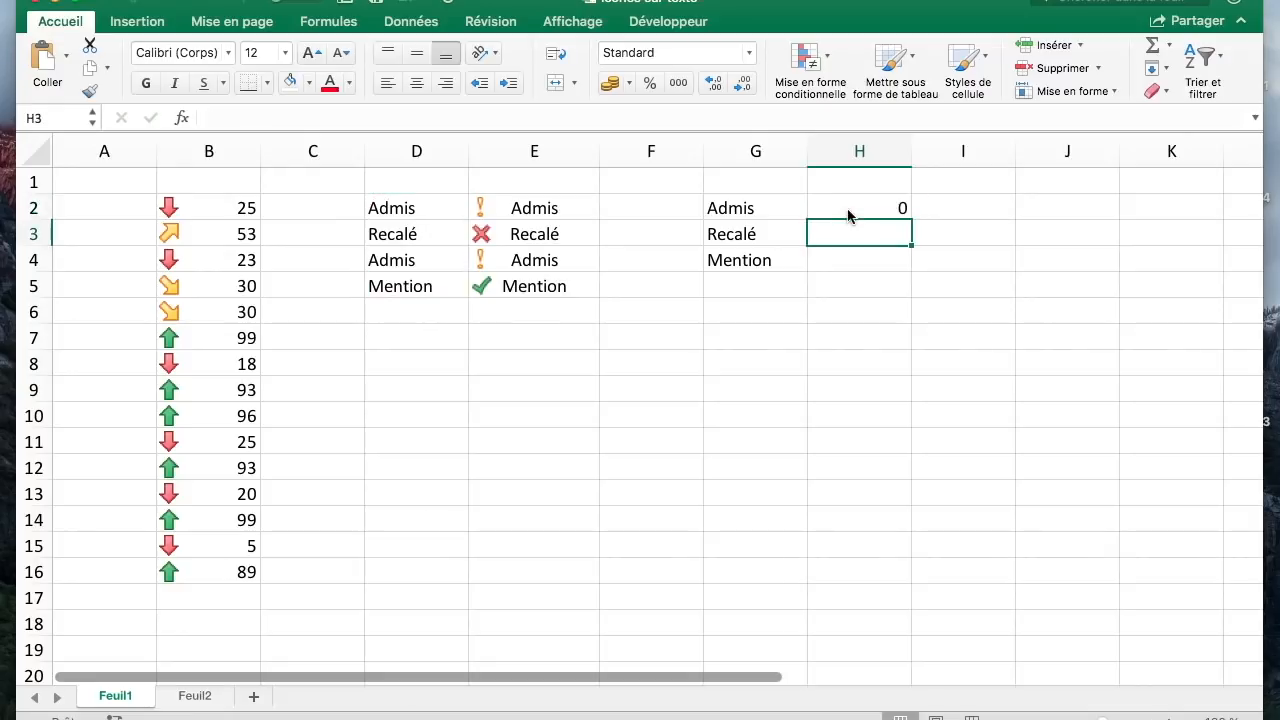
{"action": "type", "text": "-1"}
{"action": "key", "text": "Return"}
{"action": "type", "text": "1"}
{"action": "key", "text": "Return"}
Step: Enter =RECHERCHEV(D2;$G$2:$H$4;2;0) in E2 and fill the formula down to E5
{"action": "key", "text": "Up"}
{"action": "key", "text": "Up"}
{"action": "key", "text": "Up"}
{"action": "key", "text": "Up"}
{"action": "key", "text": "Left"}
{"action": "key", "text": "Left"}
{"action": "key", "text": "Left"}
{"action": "key", "text": "Down"}
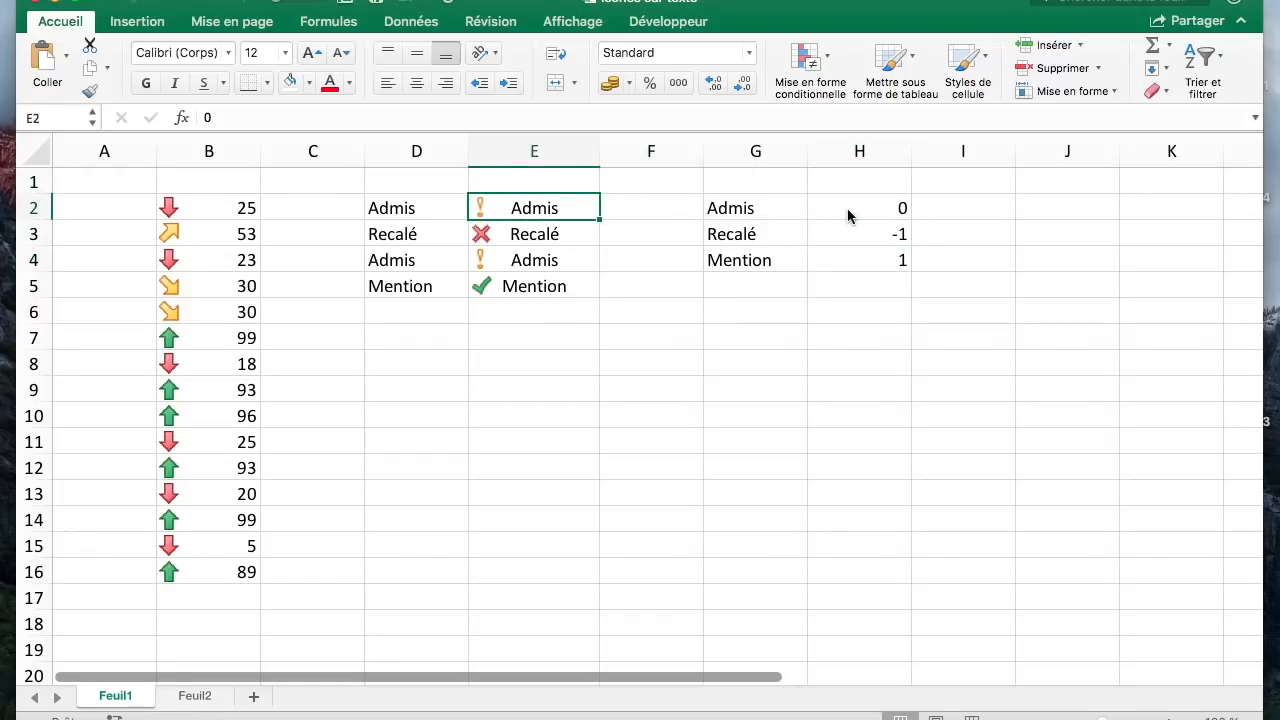
{"action": "type", "text": "=recherchev("}
{"action": "left_click", "coordinate": [395, 210]}
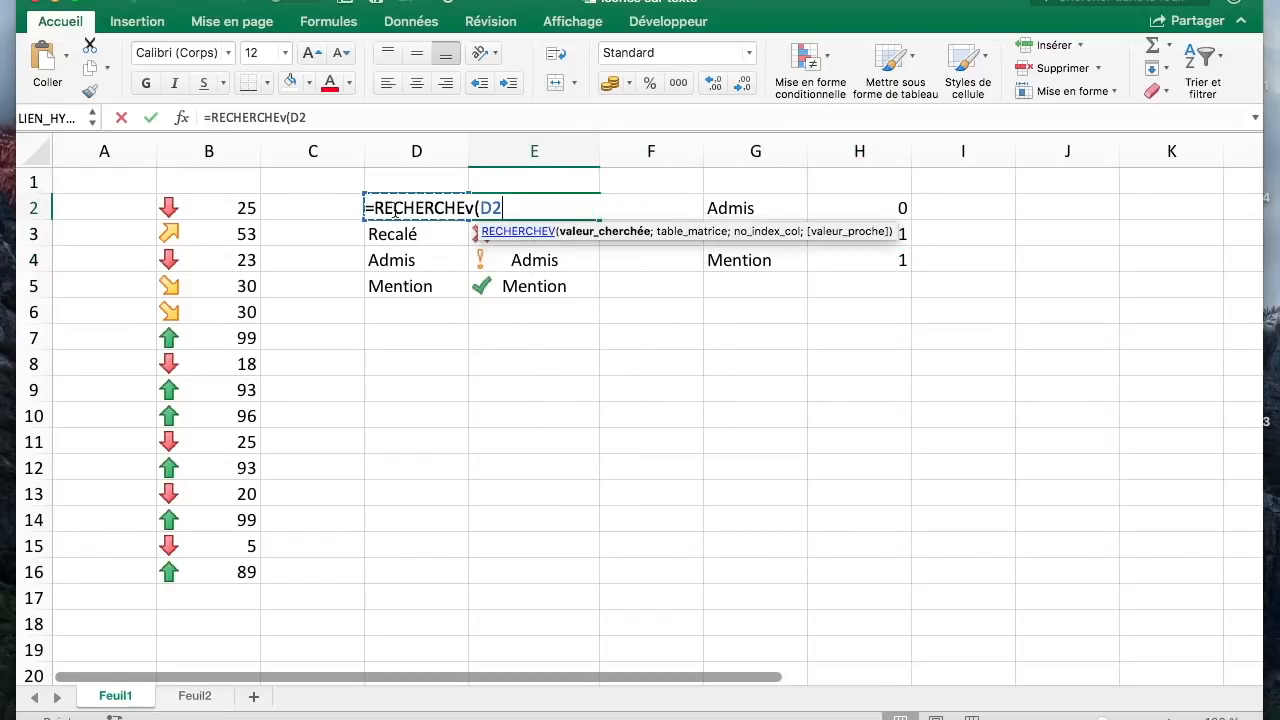
{"action": "type", "text": ";"}
{"action": "left_click_drag", "start_coordinate": [748, 208], "coordinate": [878, 265]}
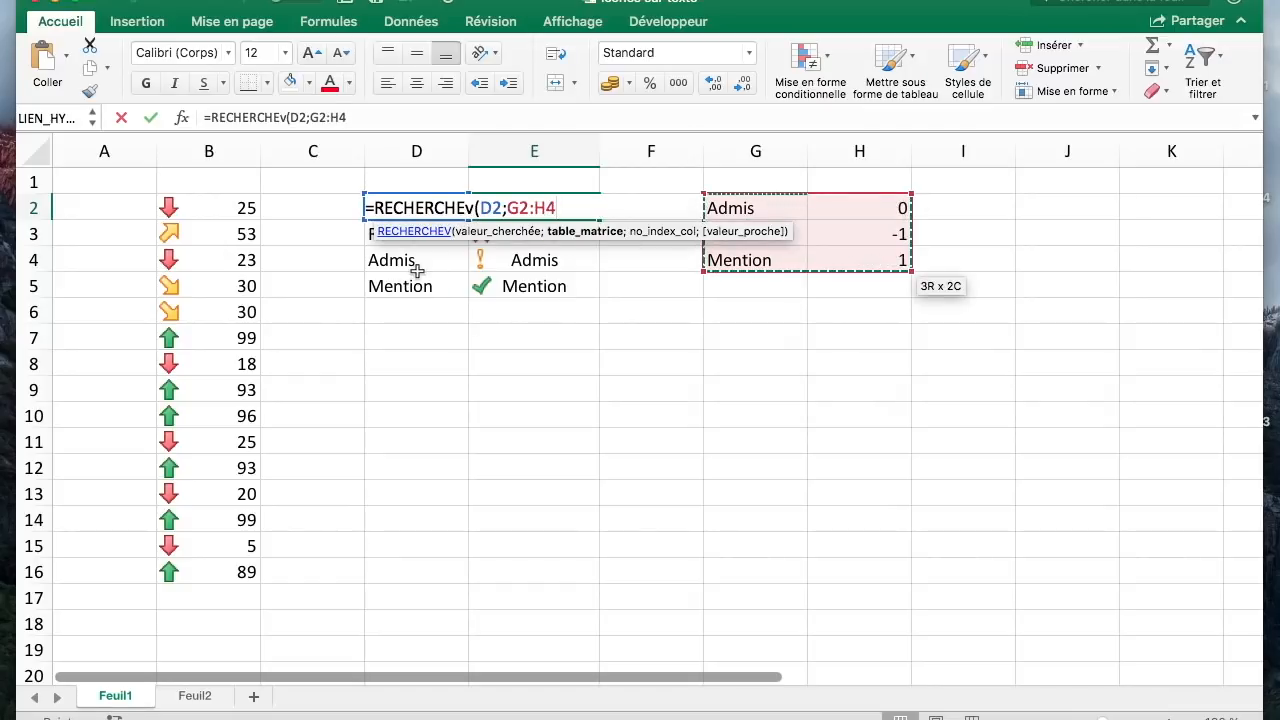
{"action": "key", "text": "F4"}
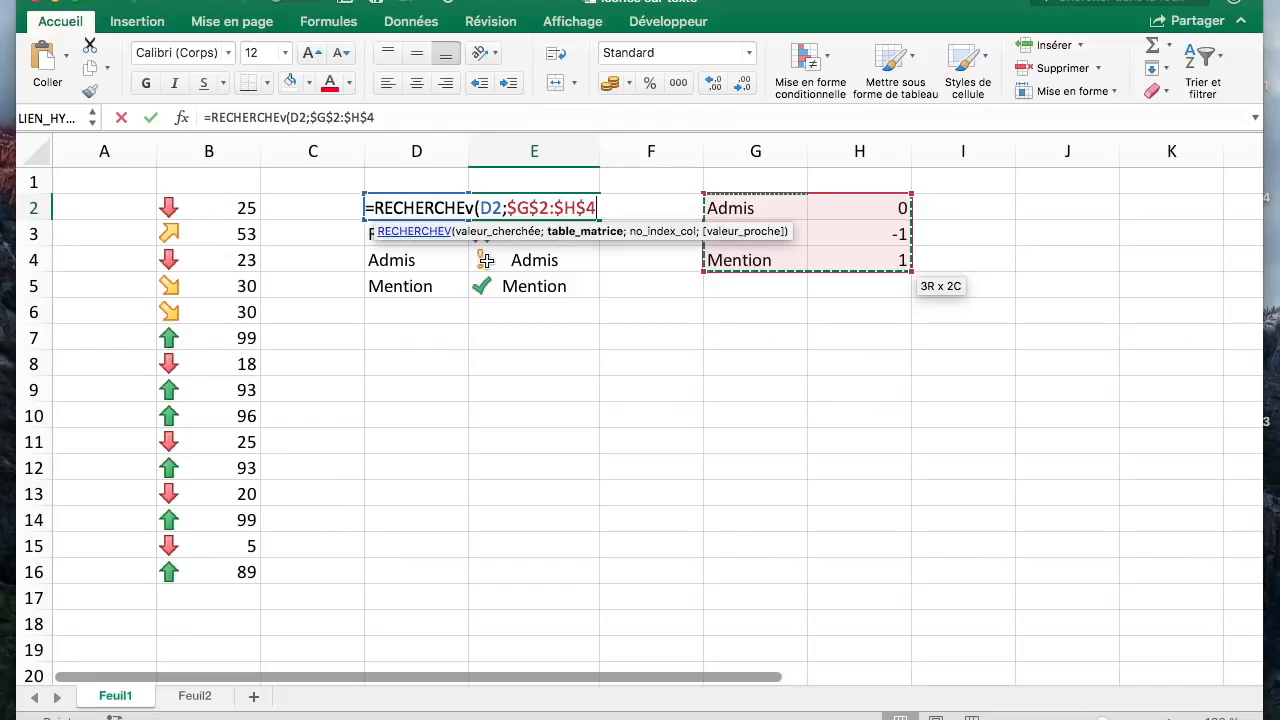
{"action": "type", "text": ";"}
{"action": "type", "text": "2;0)"}
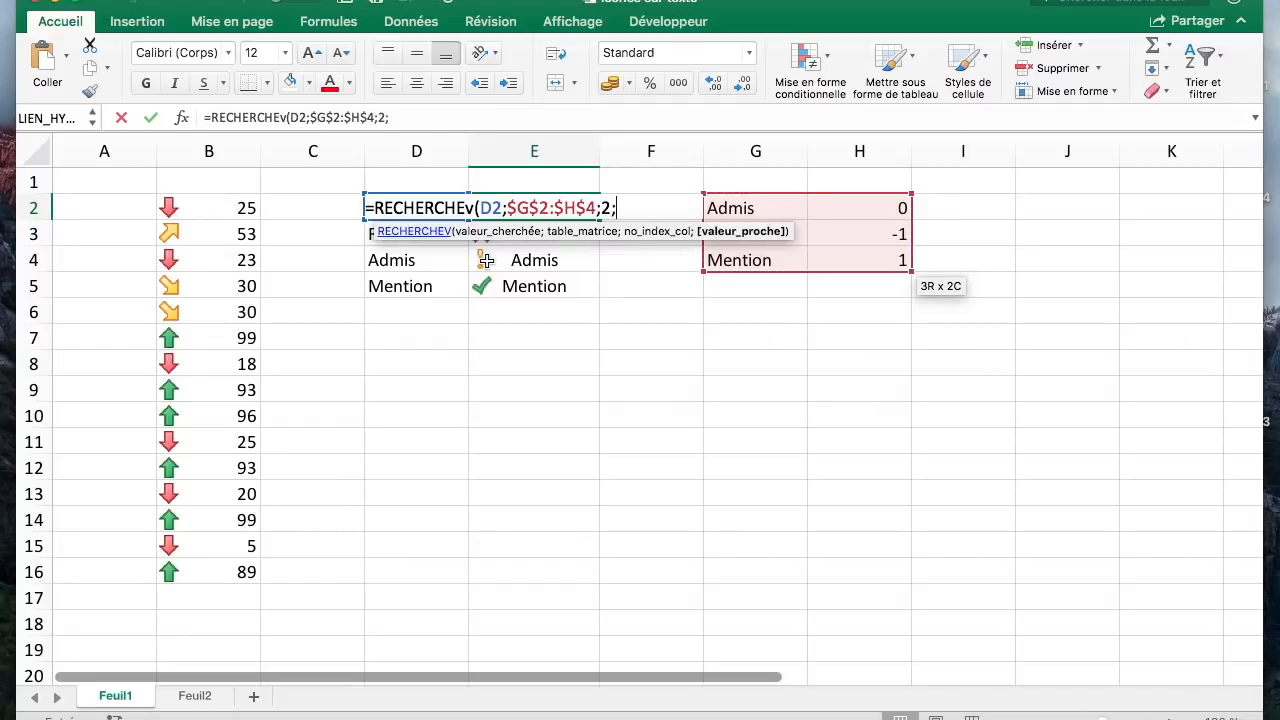
{"action": "key", "text": "Return"}
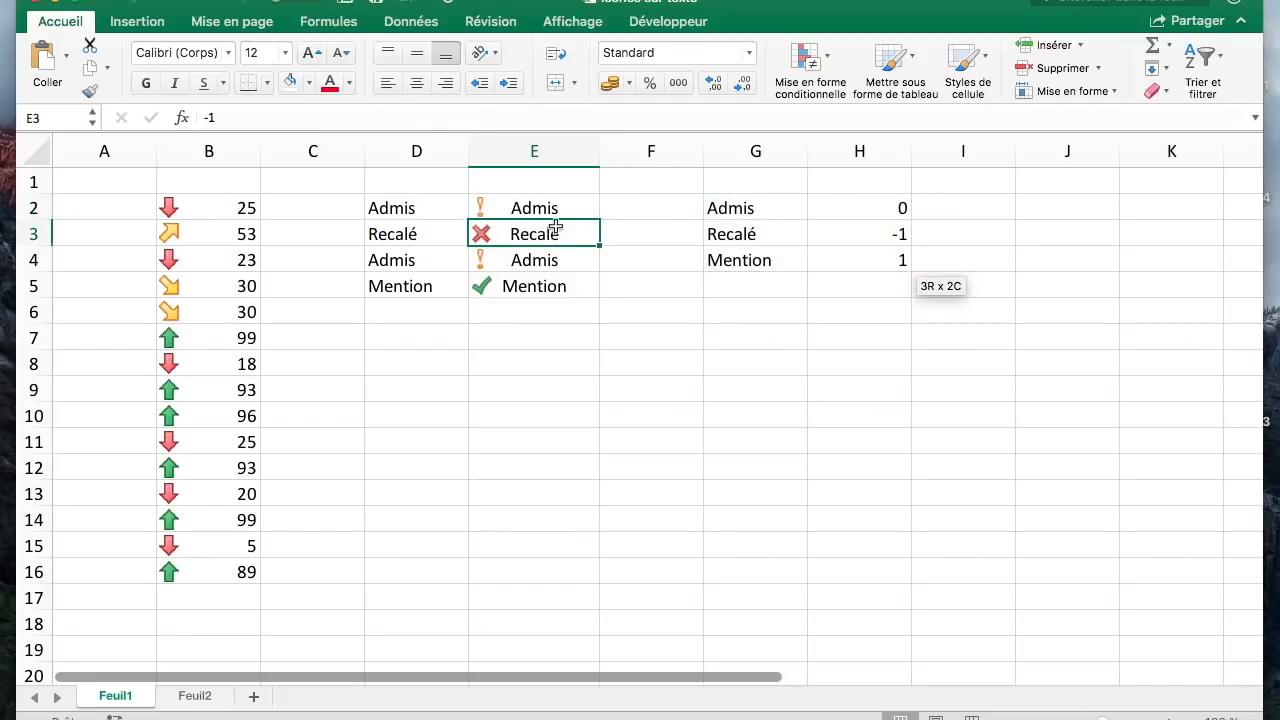
{"action": "left_click", "coordinate": [593, 215]}
{"action": "double_click", "coordinate": [599, 220]}
Step: Try replacing the result in D2 with recalé to test the lookup, and undo the change
{"action": "left_click", "coordinate": [385, 212]}
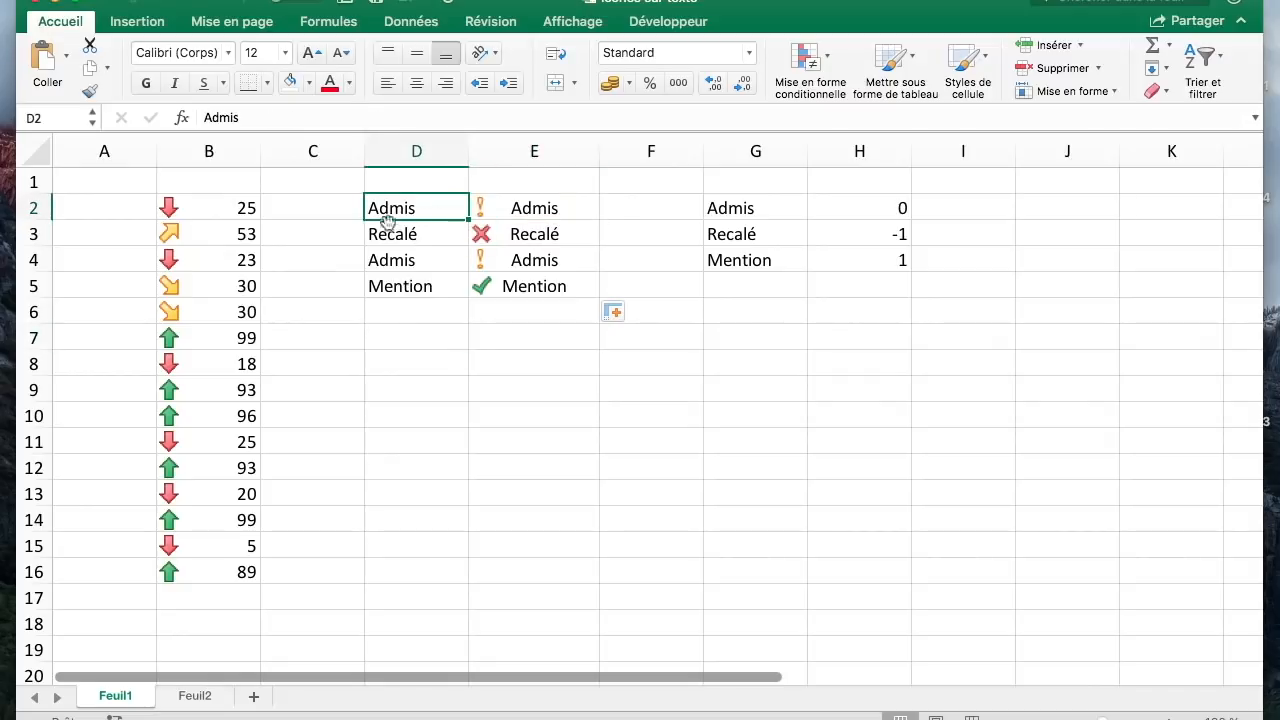
{"action": "left_click", "coordinate": [417, 238]}
{"action": "double_click", "coordinate": [425, 206]}
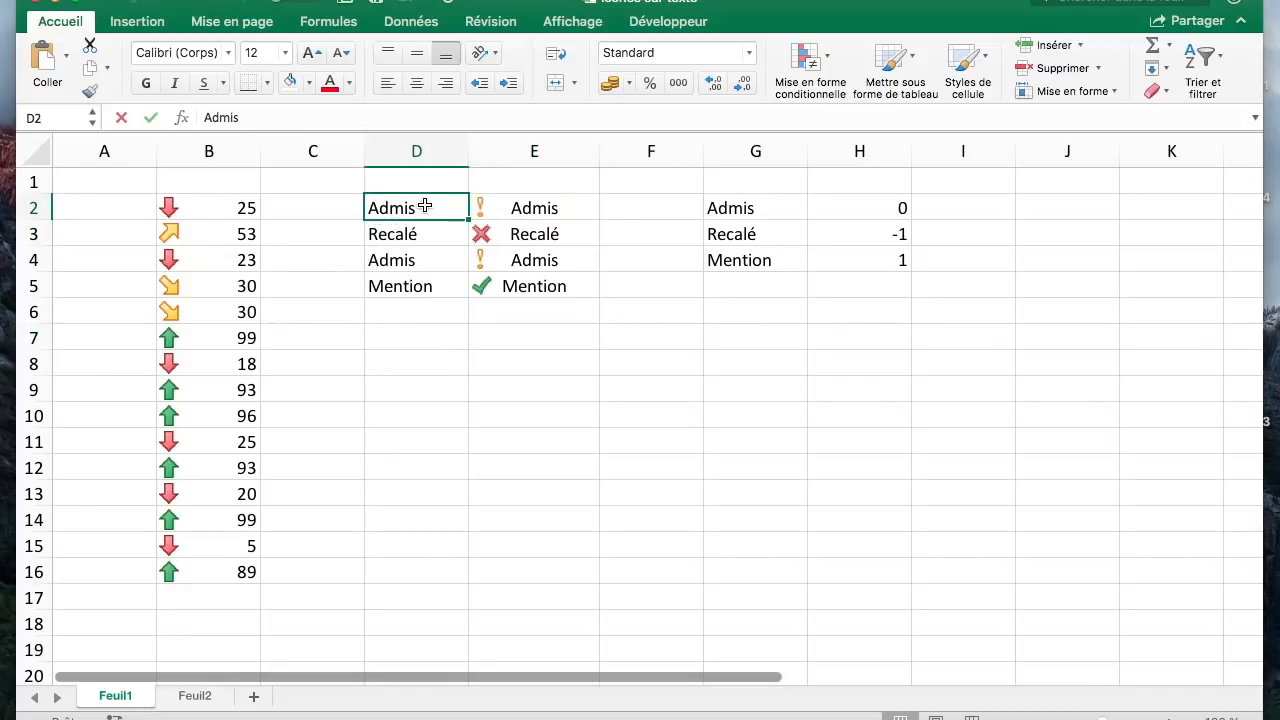
{"action": "type", "text": "Recalé"}
{"action": "key", "text": "Return"}
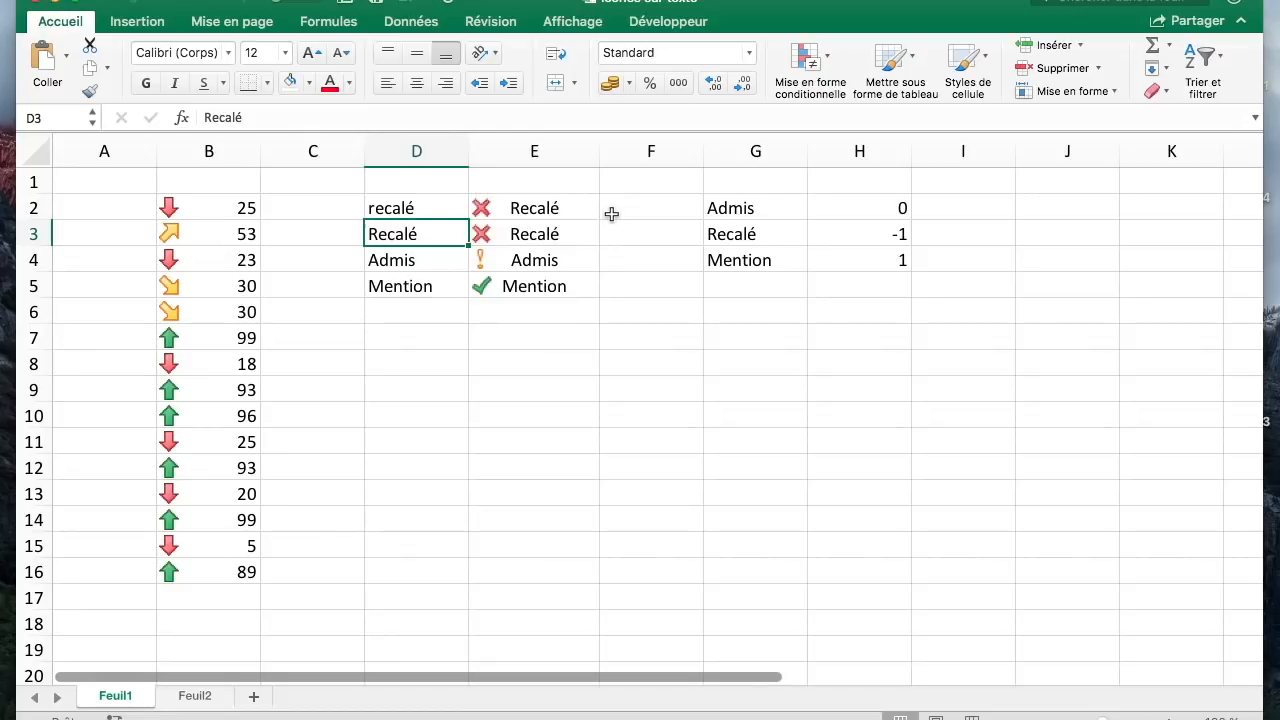
{"action": "left_click", "coordinate": [580, 209]}
{"action": "key", "text": "Left"}
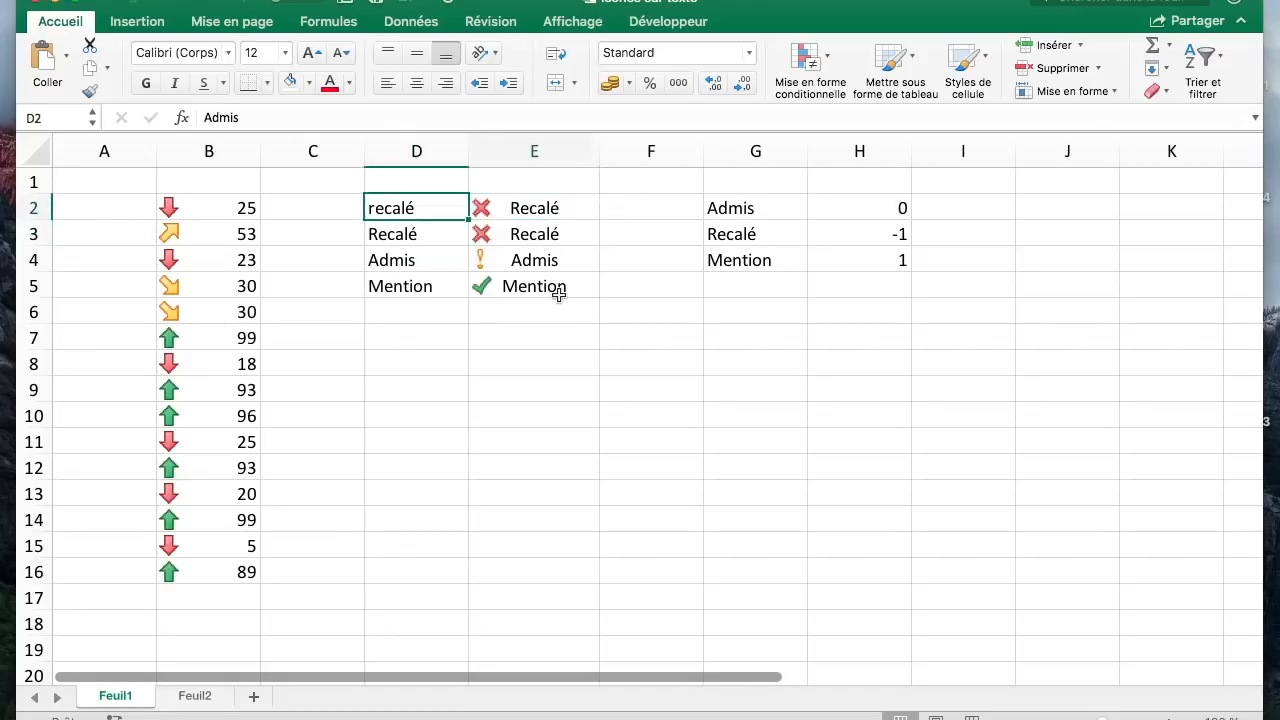
{"action": "left_click", "coordinate": [623, 411]}
{"action": "left_click", "coordinate": [815, 276]}
{"action": "left_click", "coordinate": [763, 430]}
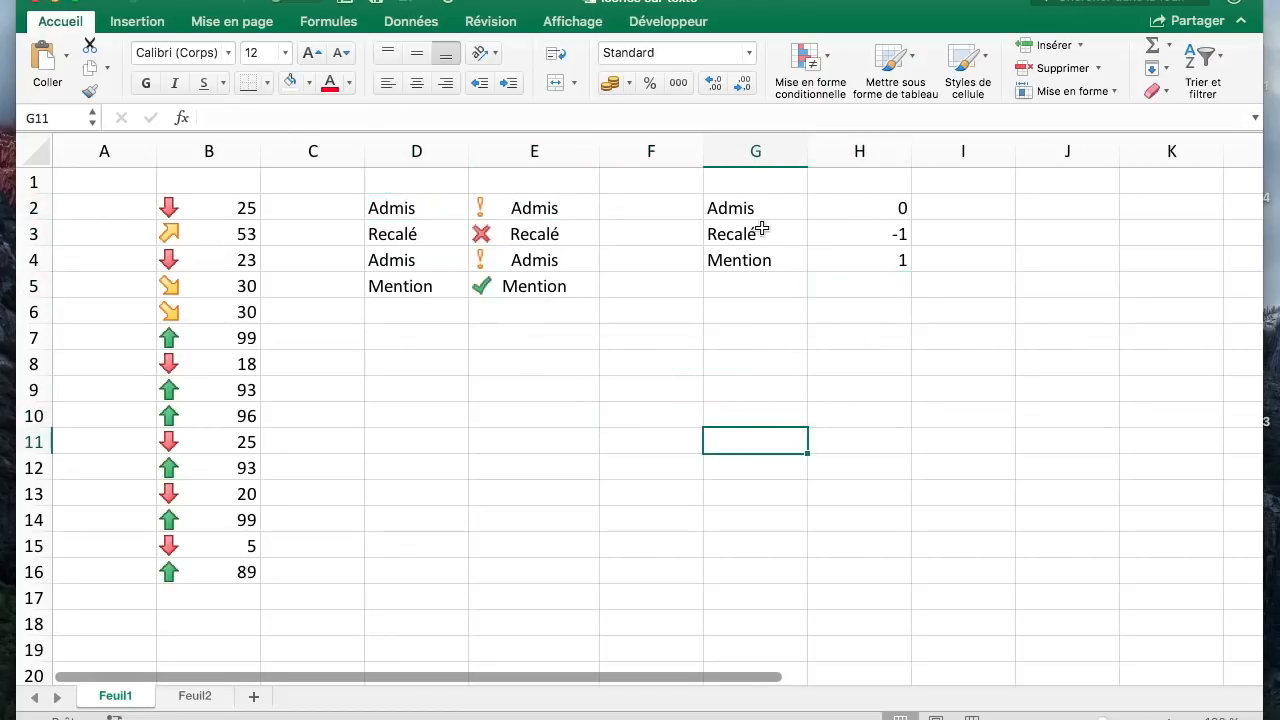
Step: Copy the text results in D2:D5 to D8:D11
{"action": "left_click", "coordinate": [414, 349]}
{"action": "left_click", "coordinate": [402, 214]}
{"action": "left_click_drag", "start_coordinate": [406, 237], "coordinate": [414, 283]}
{"action": "key", "text": "super+c"}
{"action": "left_click", "coordinate": [429, 337]}
{"action": "left_click", "coordinate": [429, 372]}
{"action": "key", "text": "super+v"}
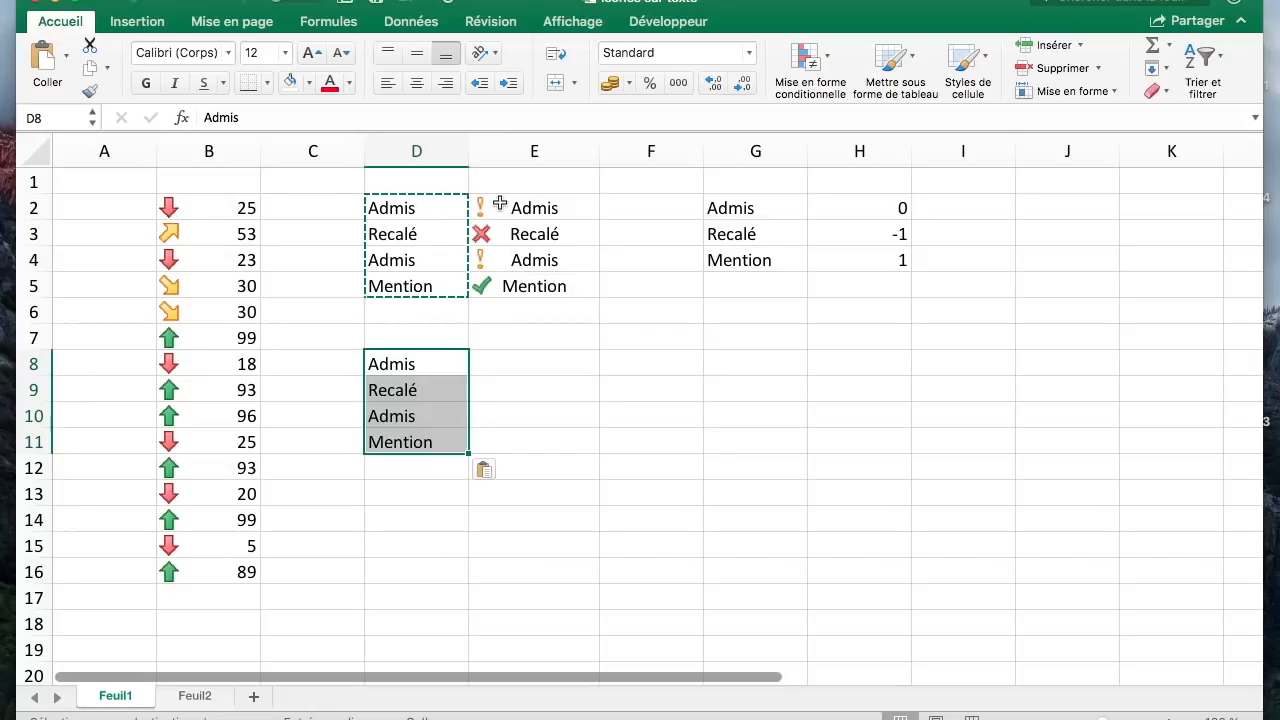
{"action": "key", "text": "Escape"}
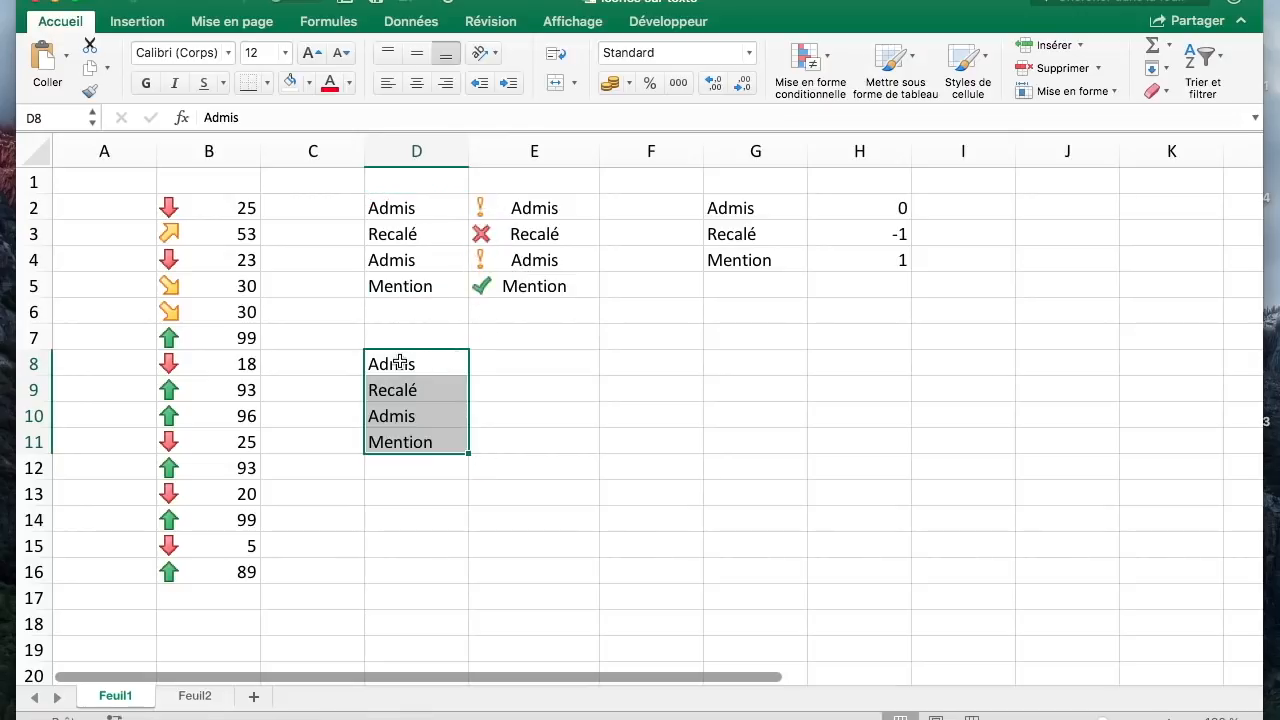
Step: Copy the text of the RECHERCHEV formula in E2 into E8, keeping its references as written
{"action": "left_click", "coordinate": [494, 363]}
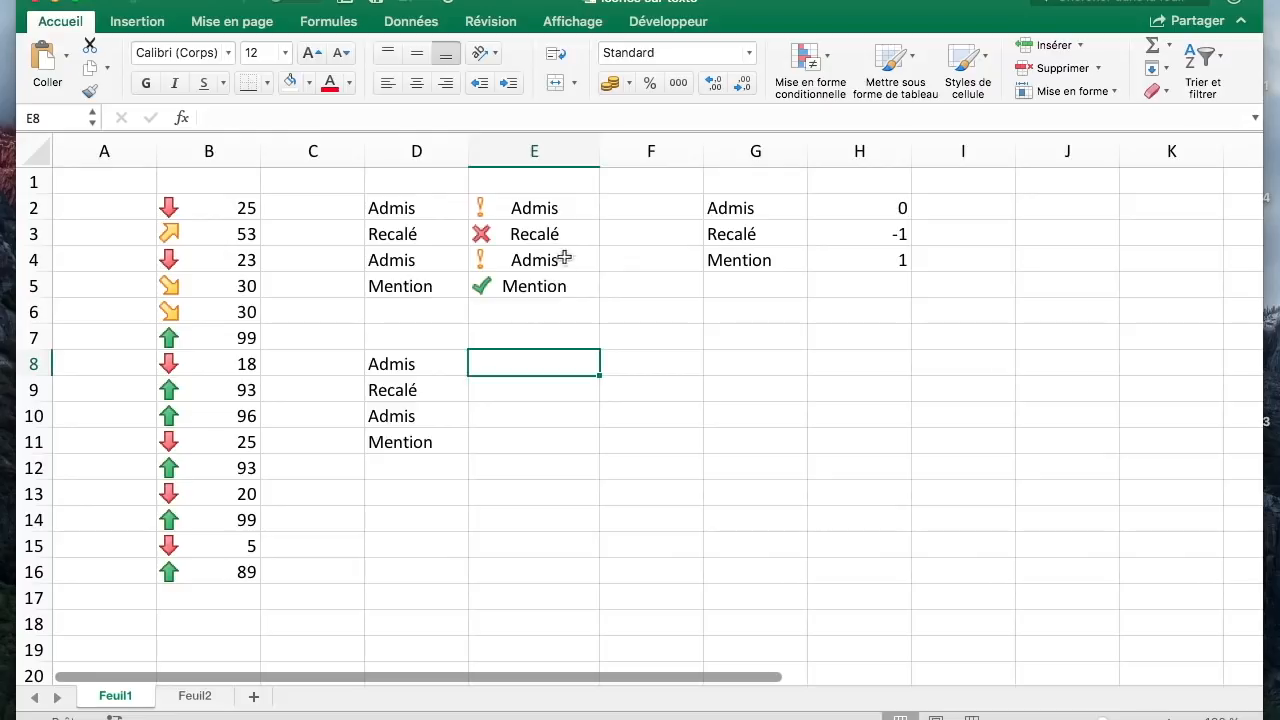
{"action": "left_click", "coordinate": [560, 208]}
{"action": "left_click_drag", "start_coordinate": [409, 118], "coordinate": [185, 118]}
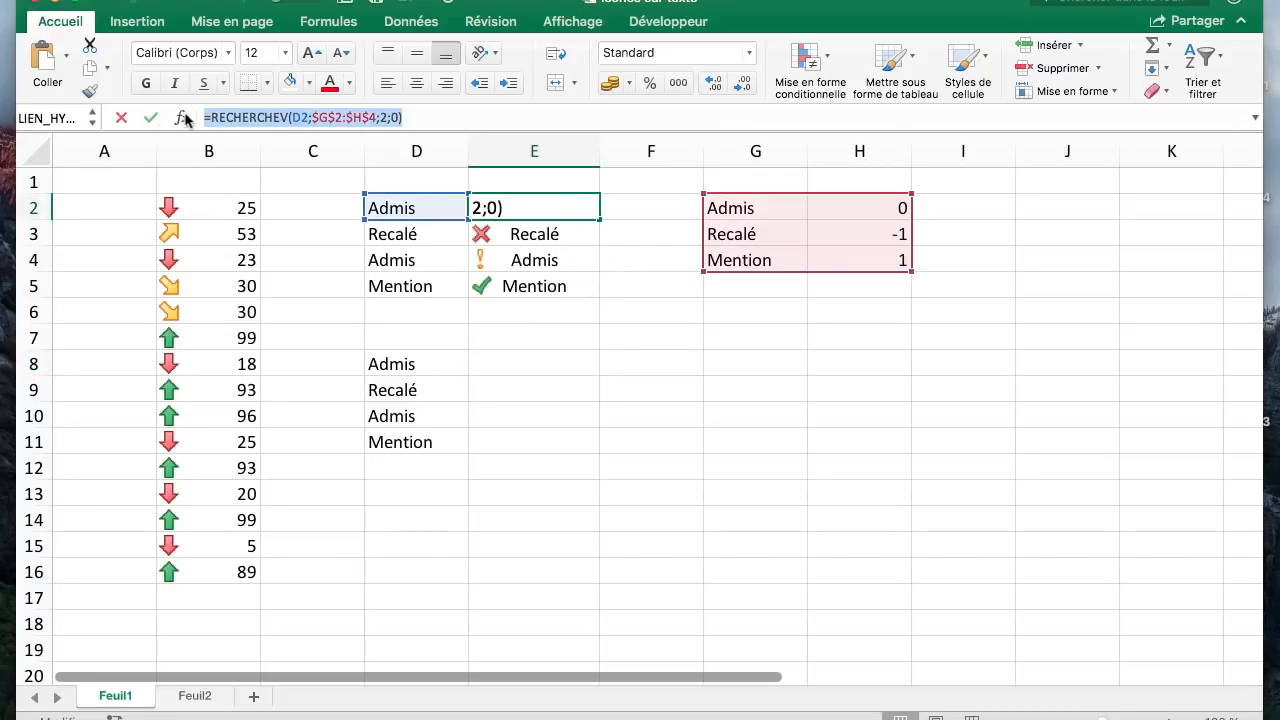
{"action": "key", "text": "super+c"}
{"action": "key", "text": "Escape"}
{"action": "left_click", "coordinate": [514, 360]}
{"action": "key", "text": "super+v"}
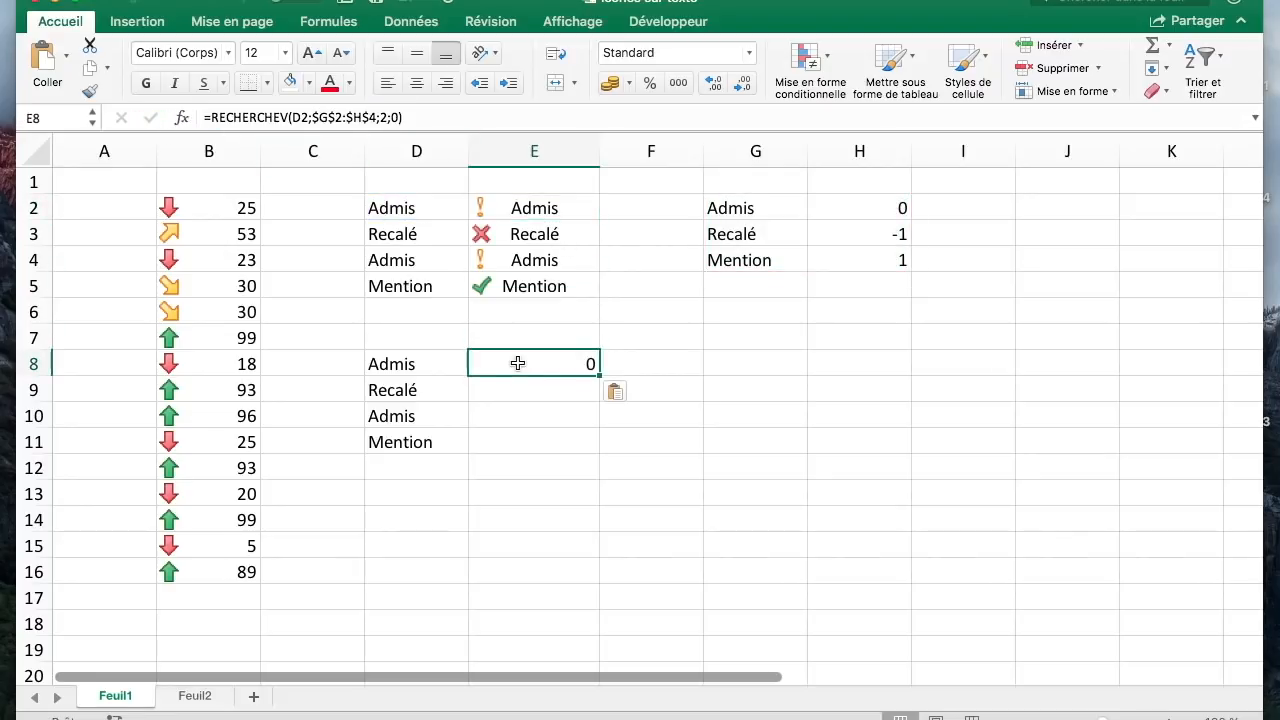
Step: Change the lookup value of the RECHERCHEV formula in E8 to cell D8
{"action": "double_click", "coordinate": [587, 364]}
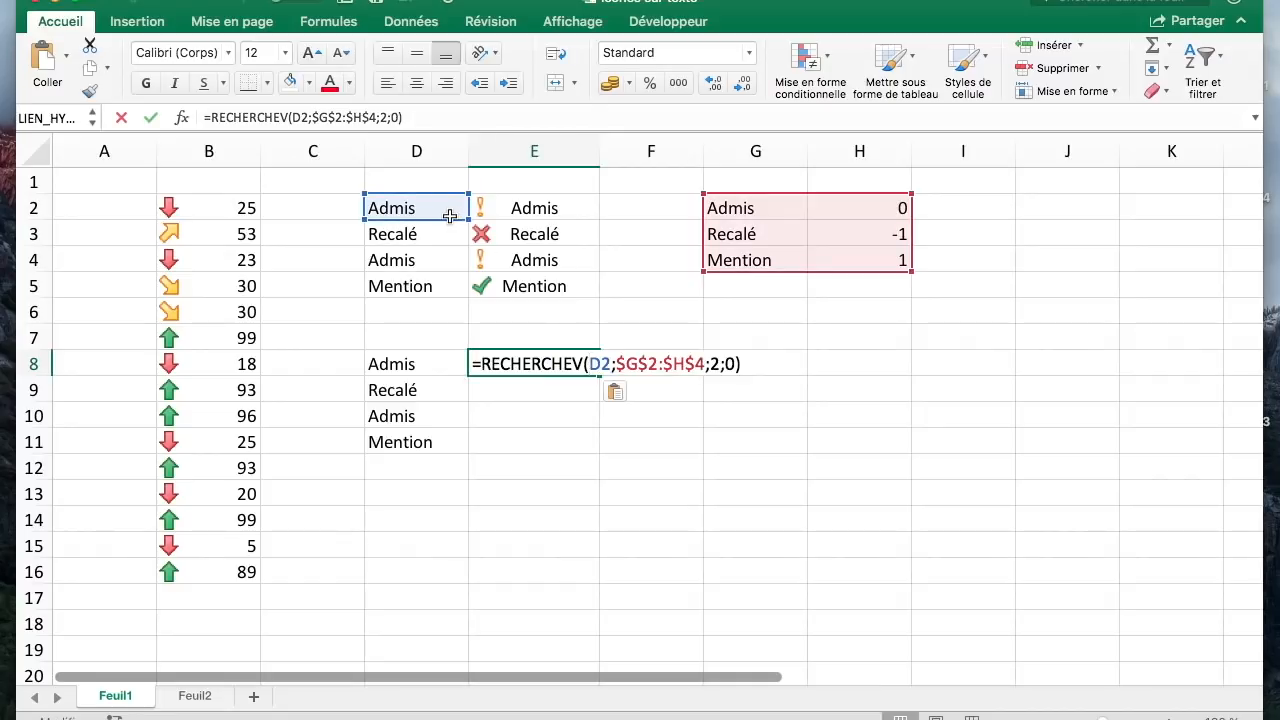
{"action": "left_click", "coordinate": [440, 372]}
{"action": "key", "text": "Return"}
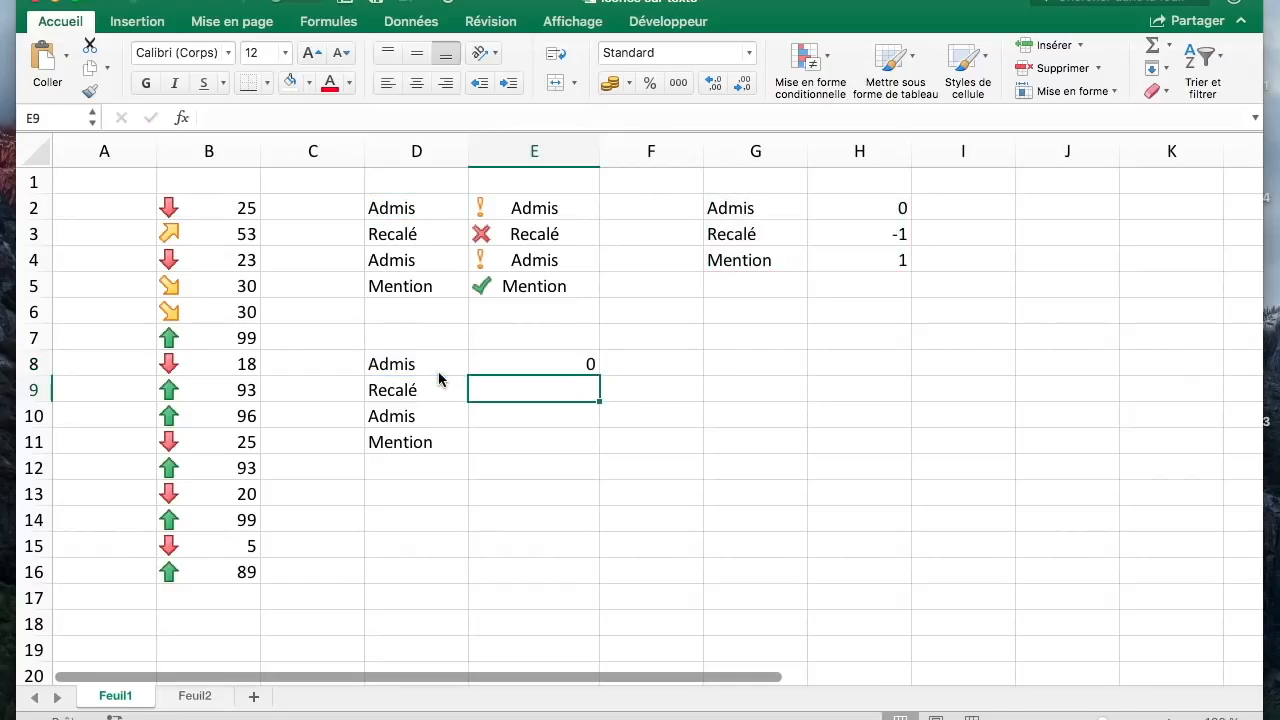
Step: Fill the RECHERCHEV formula in E8 down through E11
{"action": "left_click", "coordinate": [526, 363]}
{"action": "left_click_drag", "start_coordinate": [598, 370], "coordinate": [600, 454]}
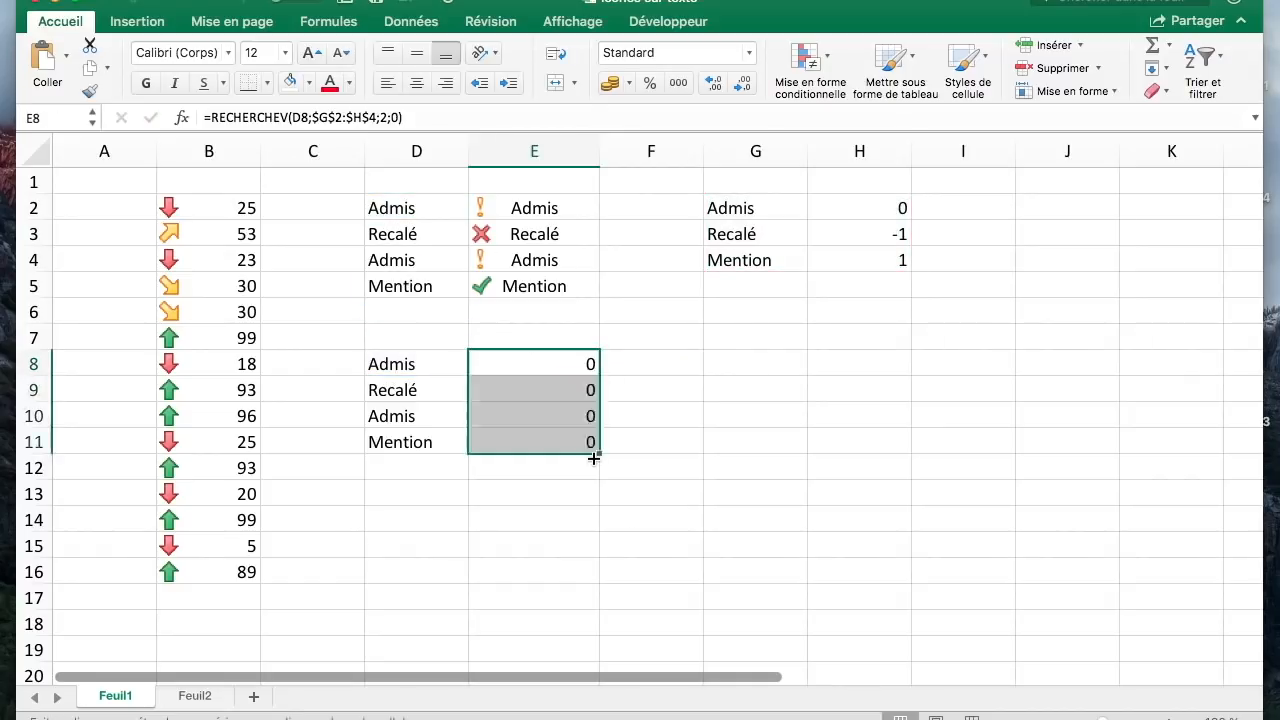
{"action": "left_click", "coordinate": [692, 425]}
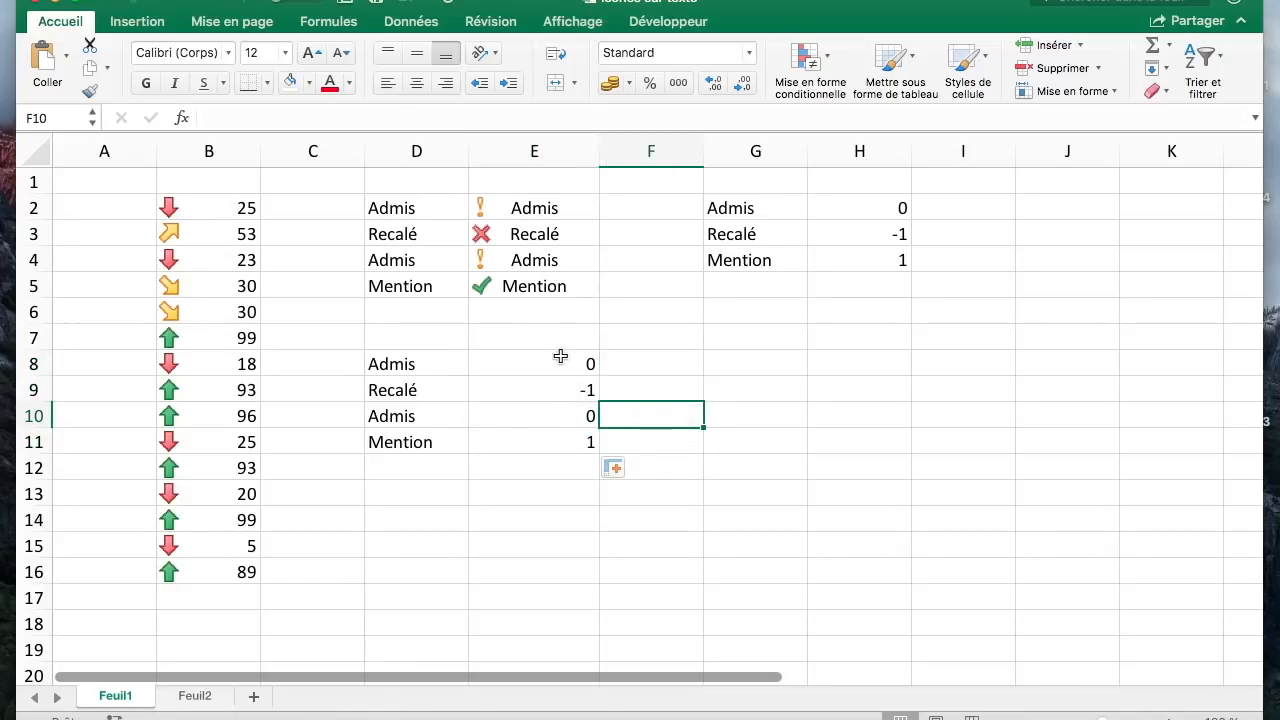
{"action": "left_click_drag", "start_coordinate": [560, 356], "coordinate": [567, 452]}
{"action": "left_click", "coordinate": [403, 363]}
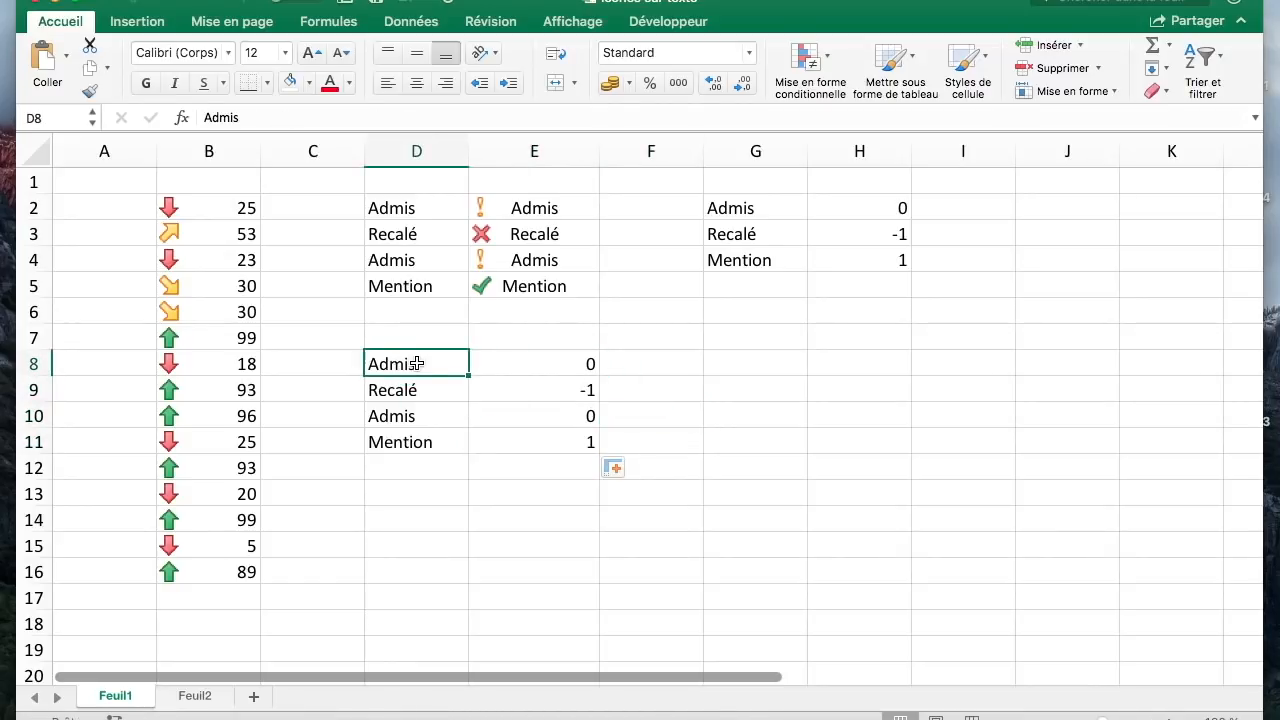
Step: Apply a conditional formatting rule to E8:E11 using the red, yellow and green circle icon set, showing only the icons
{"action": "left_click", "coordinate": [571, 363]}
{"action": "left_click_drag", "start_coordinate": [553, 432], "coordinate": [561, 367]}
{"action": "left_click", "coordinate": [834, 66]}
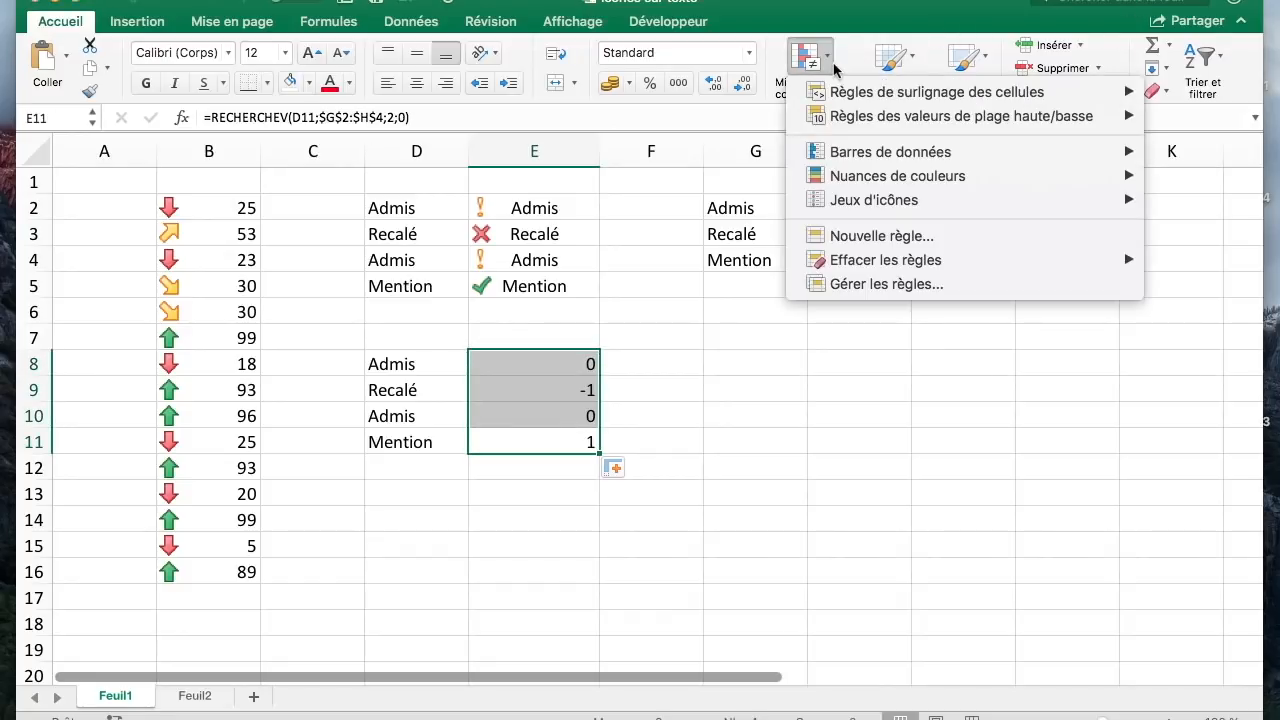
{"action": "left_click", "coordinate": [790, 238]}
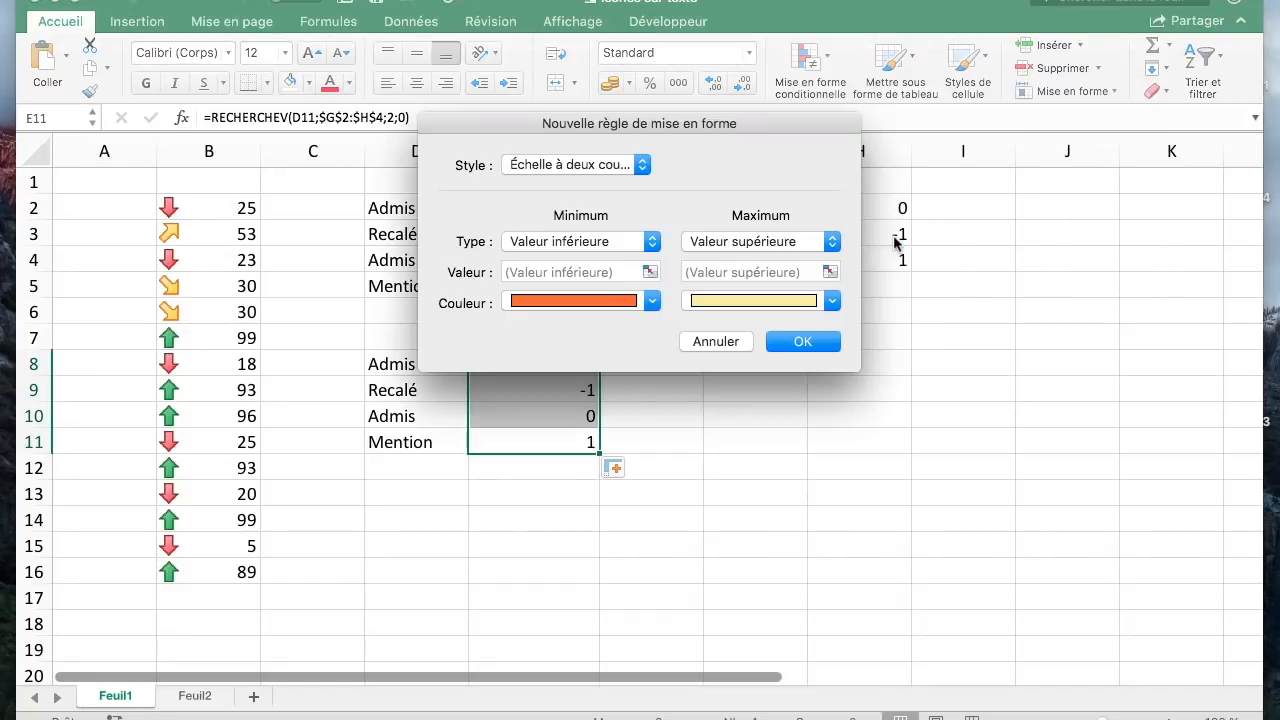
{"action": "left_click", "coordinate": [615, 168]}
{"action": "left_click", "coordinate": [584, 218]}
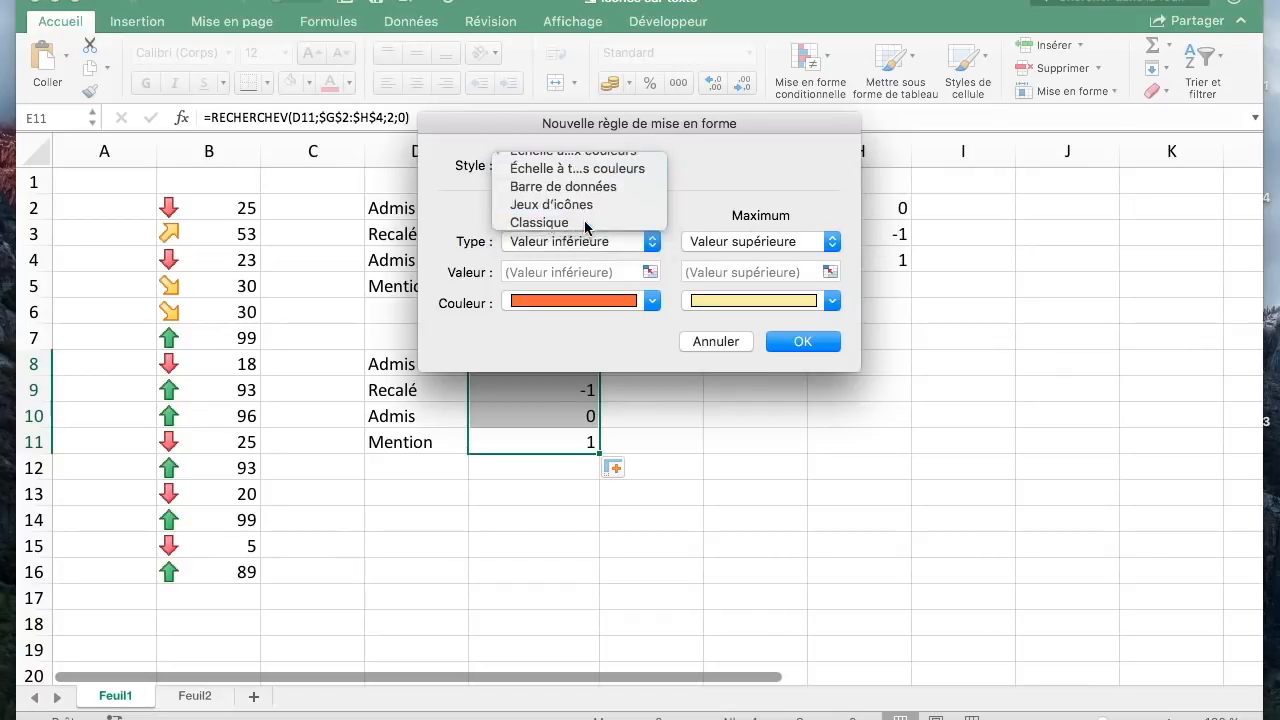
{"action": "left_click_drag", "start_coordinate": [660, 121], "coordinate": [653, 248]}
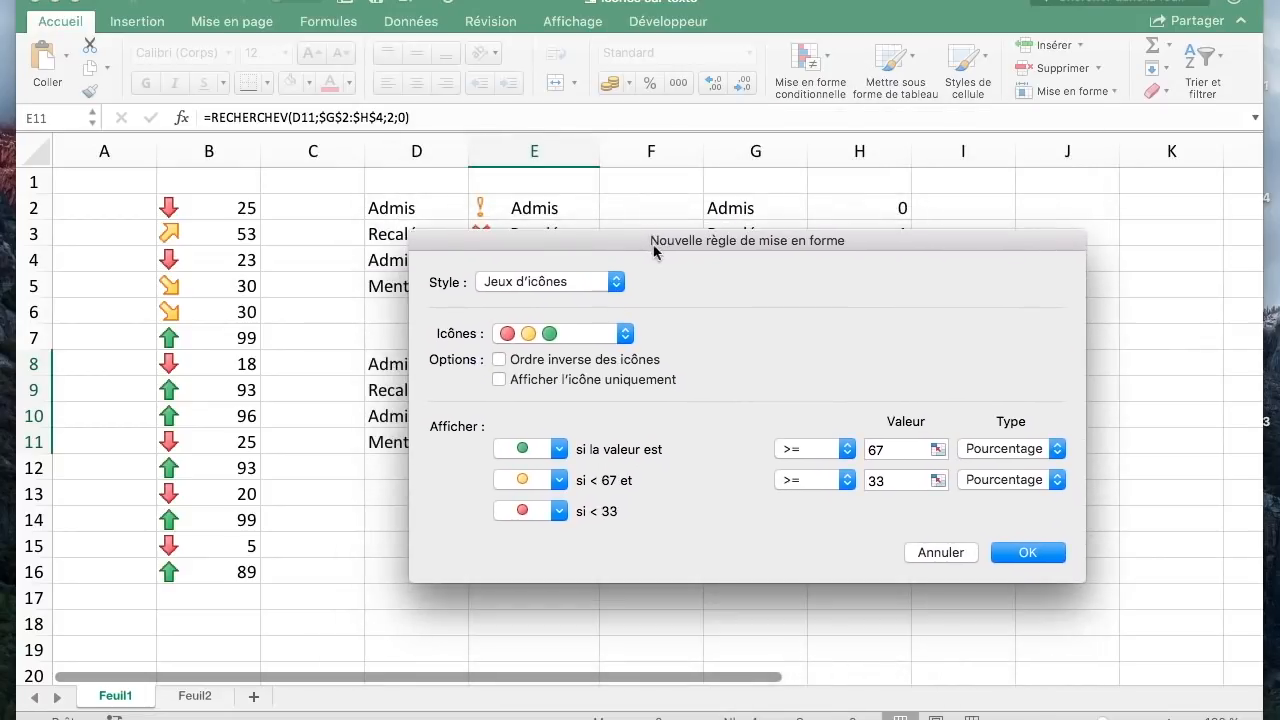
{"action": "left_click", "coordinate": [573, 382]}
{"action": "left_click_drag", "start_coordinate": [695, 245], "coordinate": [703, 0]}
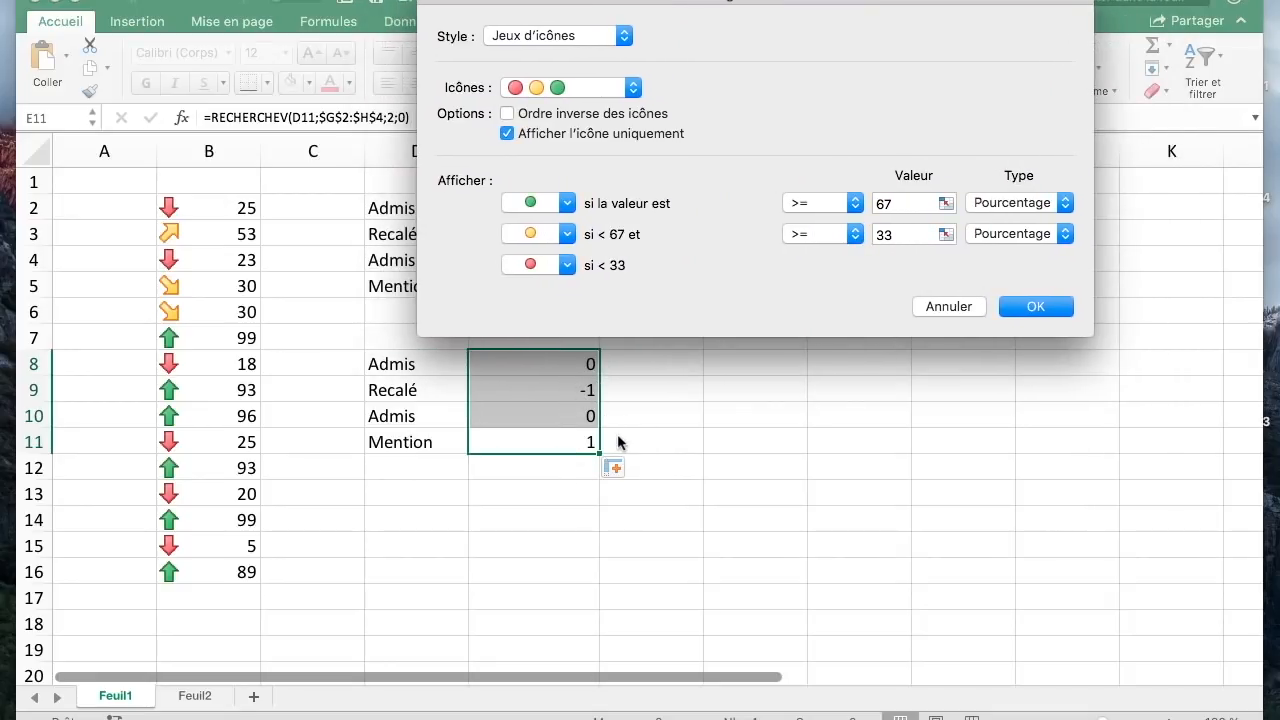
{"action": "left_click_drag", "start_coordinate": [776, 1], "coordinate": [716, 21]}
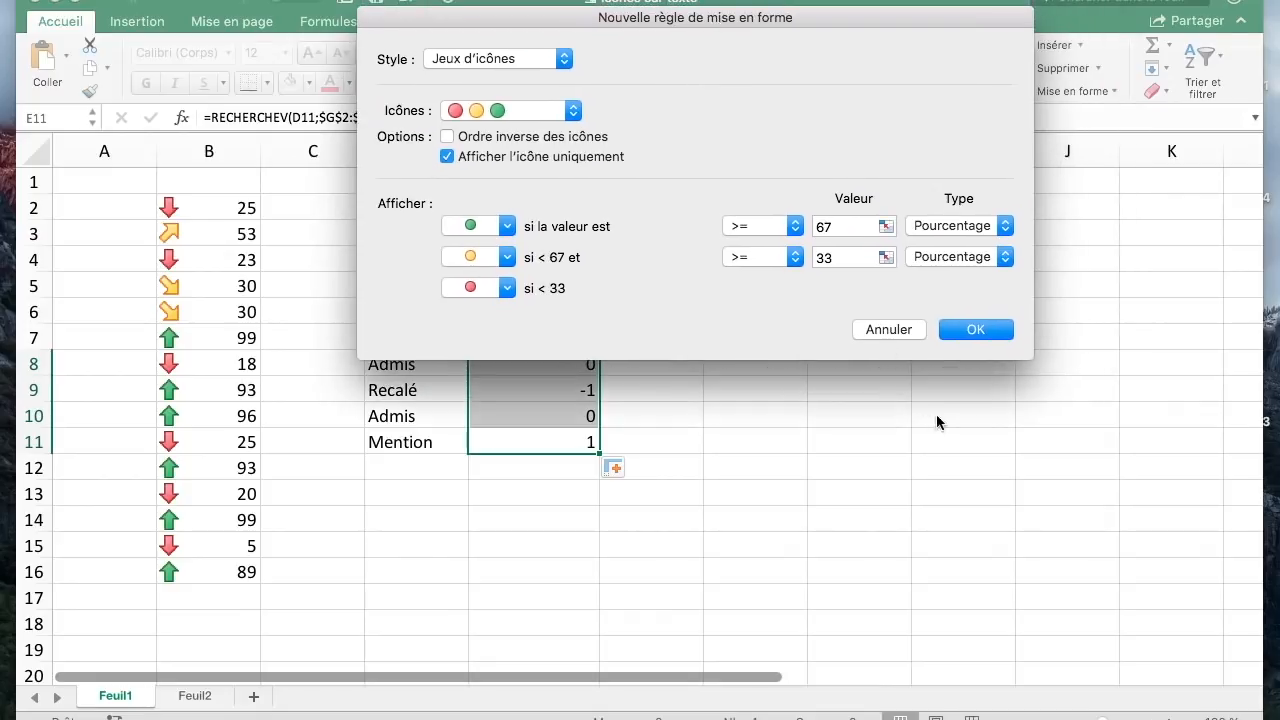
{"action": "left_click", "coordinate": [976, 330]}
{"action": "left_click", "coordinate": [623, 409]}
Step: Copy the text and icon block D8:E11 and paste it one column over, starting at E8
{"action": "left_click_drag", "start_coordinate": [380, 371], "coordinate": [529, 437]}
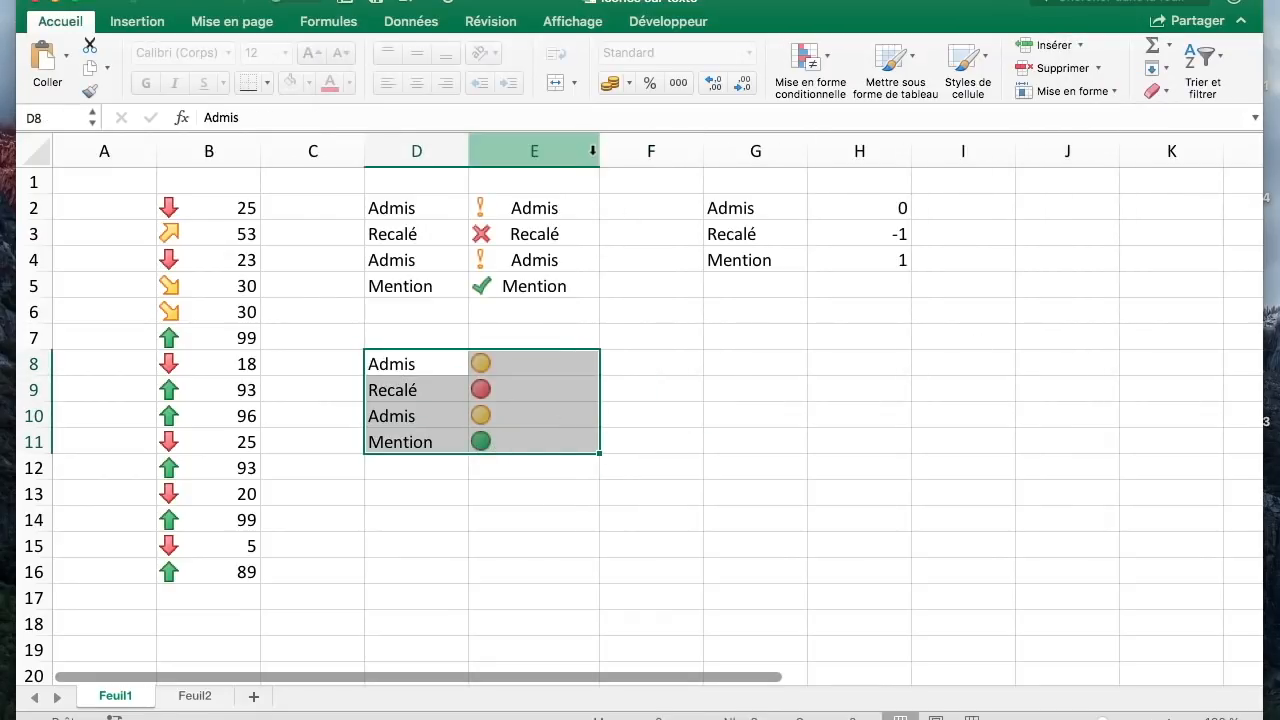
{"action": "key", "text": "super+c"}
{"action": "left_click", "coordinate": [655, 364]}
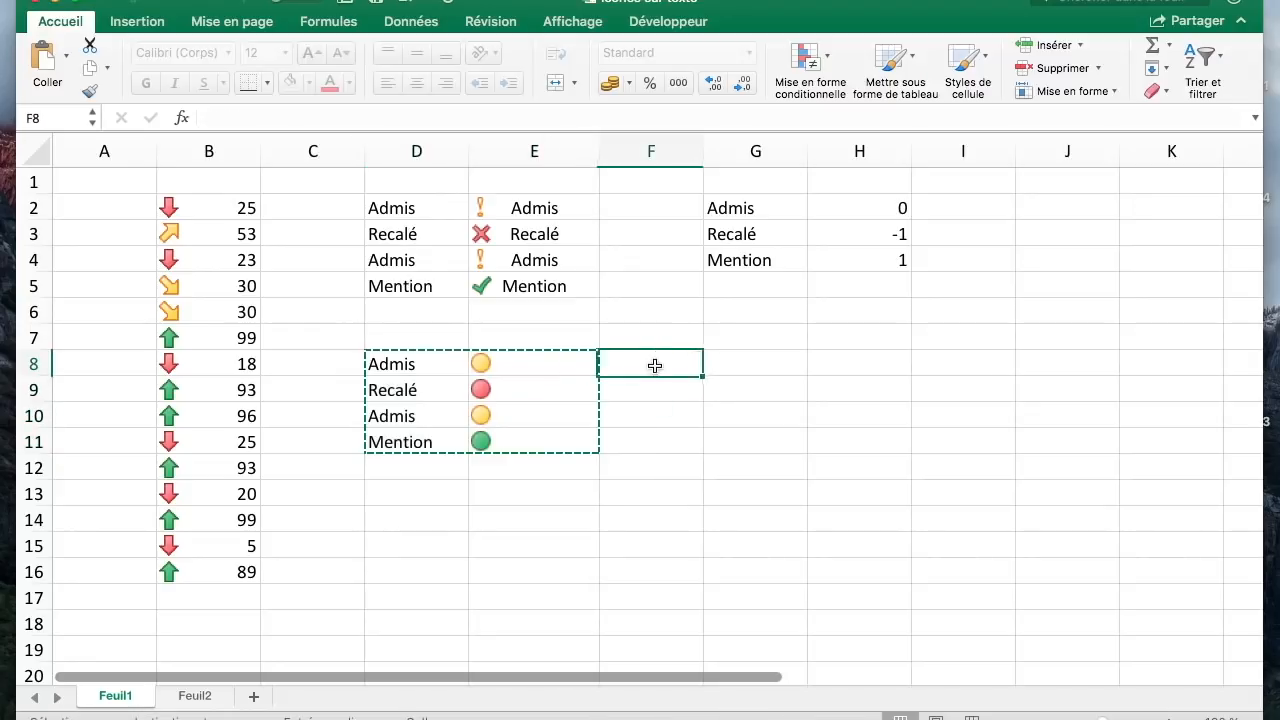
{"action": "left_click", "coordinate": [545, 365]}
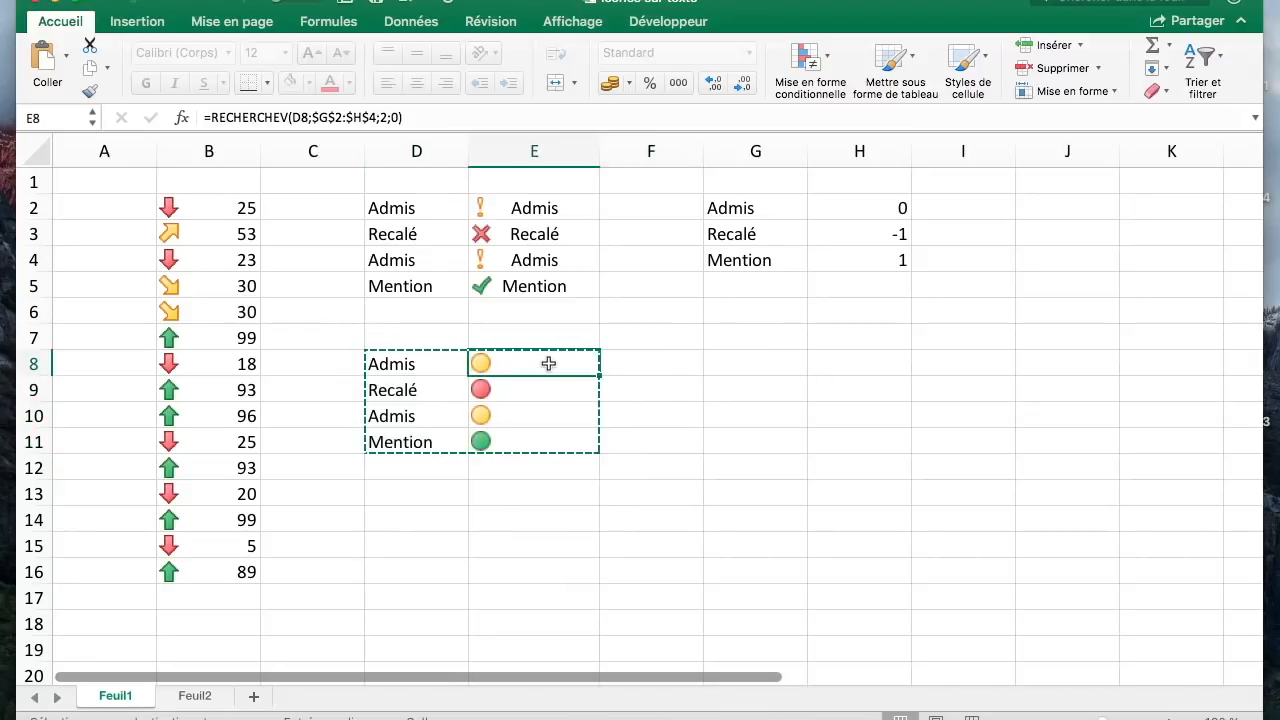
{"action": "key", "text": "super+v"}
Step: Narrow column F so it is only slightly wider than its circle icons
{"action": "left_click", "coordinate": [703, 152]}
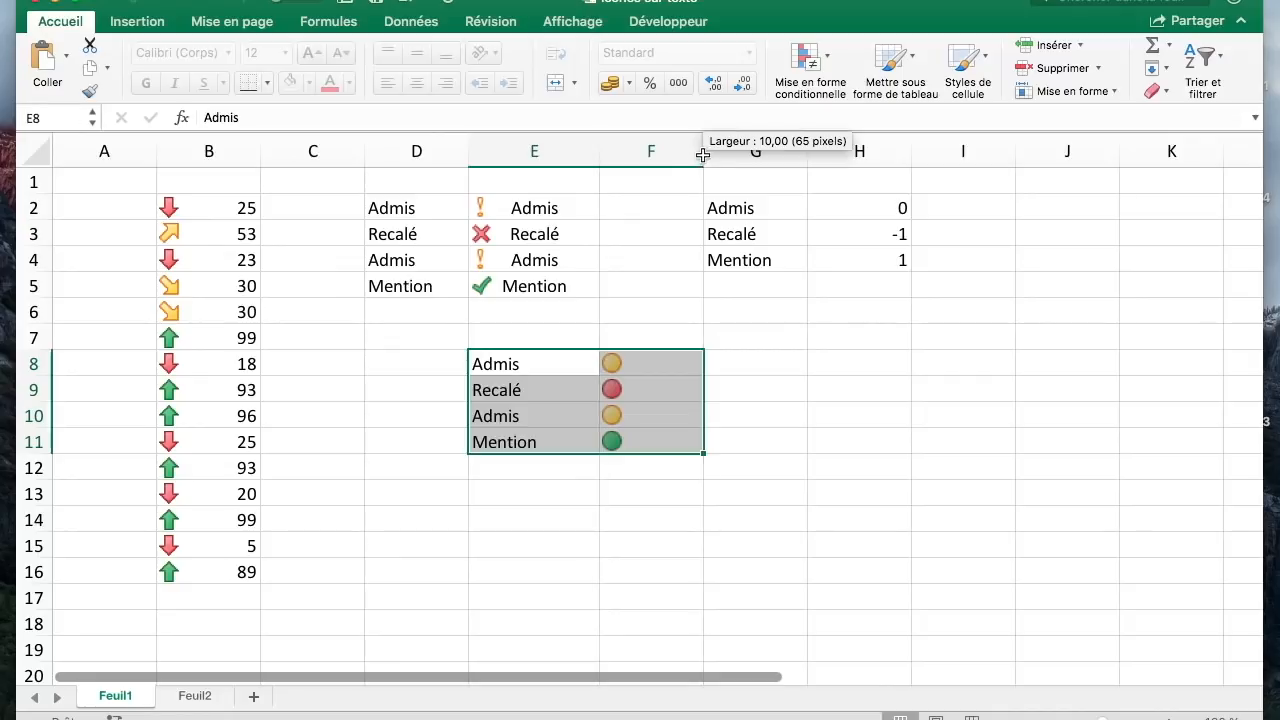
{"action": "left_click", "coordinate": [727, 317]}
{"action": "left_click_drag", "start_coordinate": [701, 152], "coordinate": [643, 152]}
{"action": "left_click", "coordinate": [694, 440]}
{"action": "left_click", "coordinate": [547, 363]}
{"action": "key", "text": "Right"}
{"action": "key", "text": "Left"}
{"action": "key", "text": "Right"}
{"action": "key", "text": "Left"}
{"action": "key", "text": "Down"}
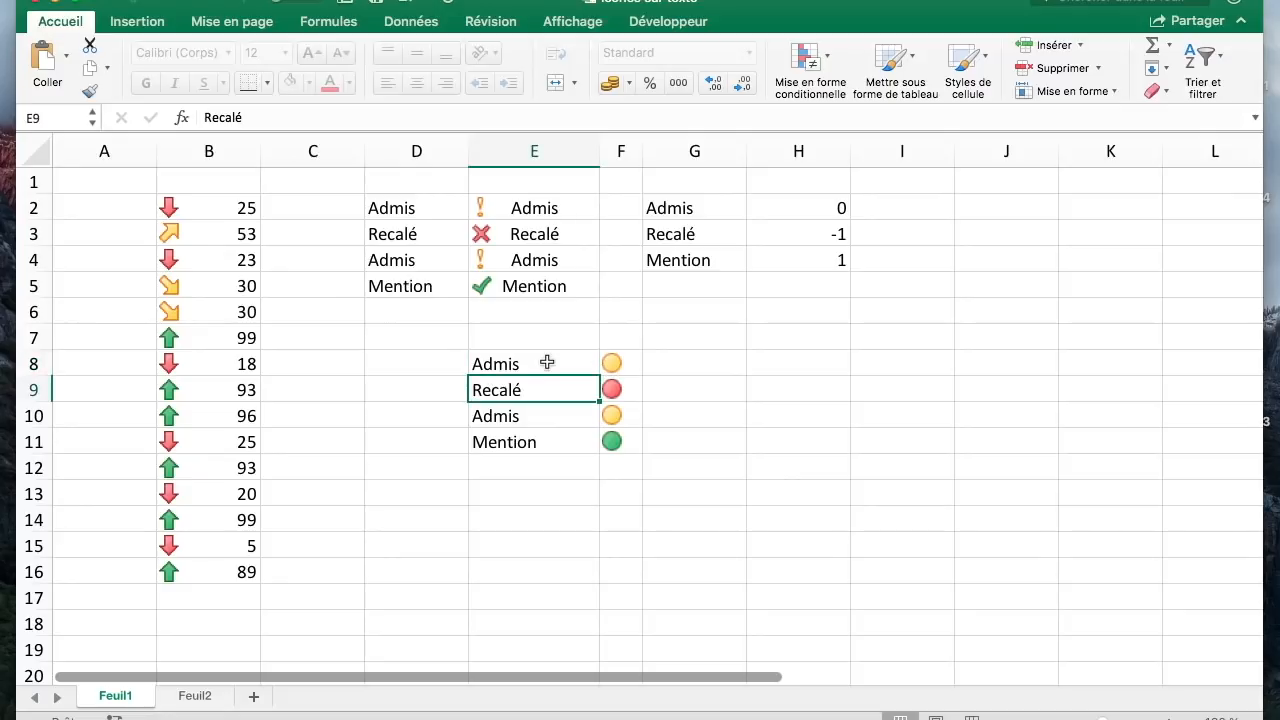
{"action": "key", "text": "Up"}
{"action": "left_click", "coordinate": [577, 480]}
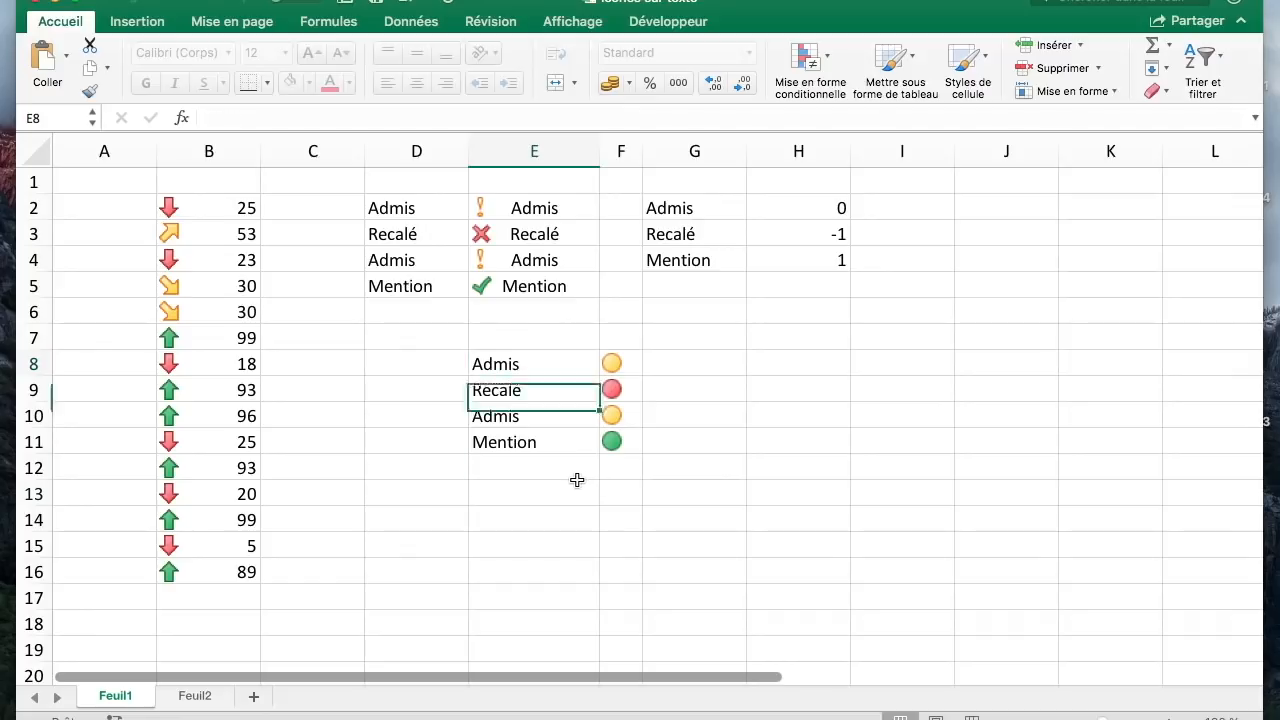
{"action": "left_click_drag", "start_coordinate": [826, 206], "coordinate": [831, 294]}
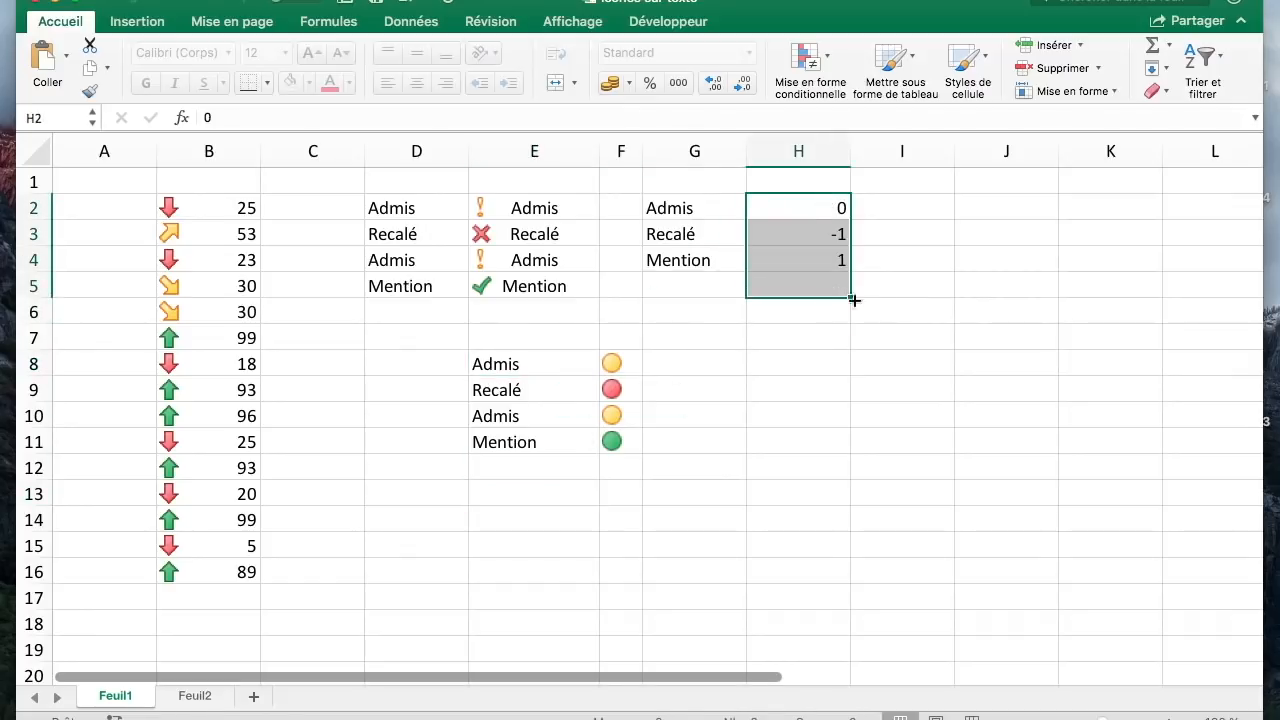
{"action": "left_click", "coordinate": [921, 323]}
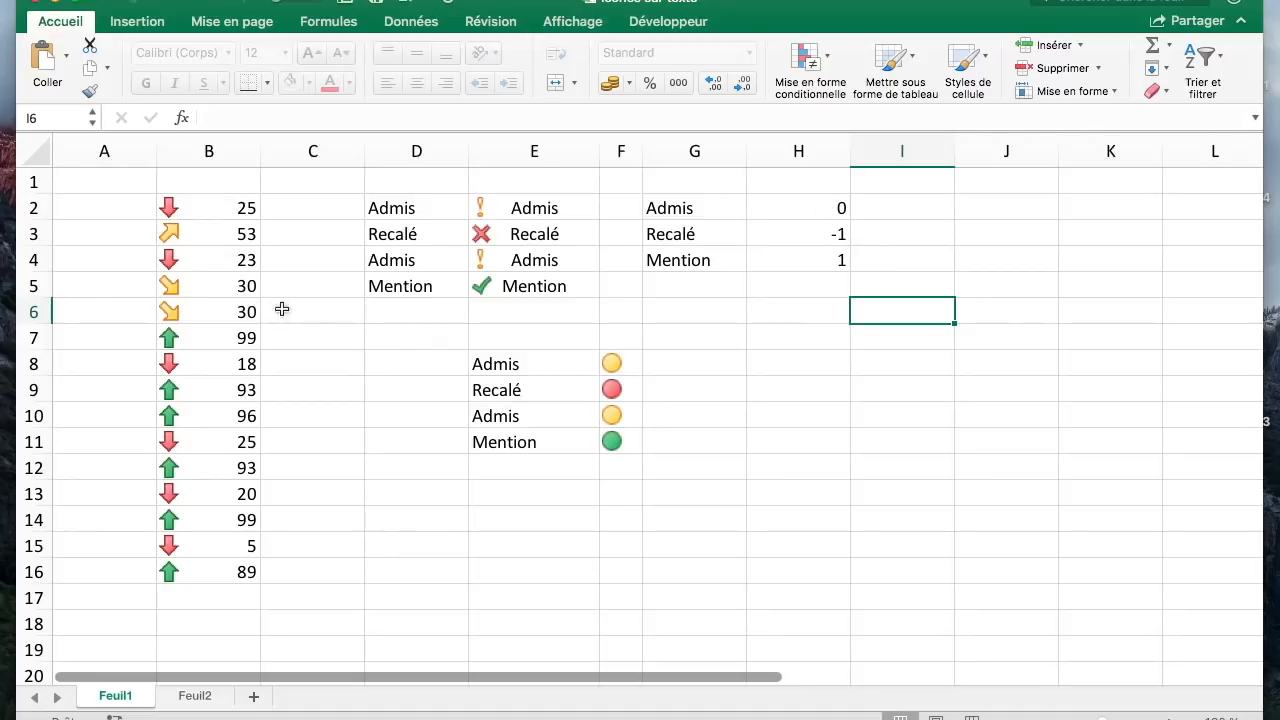
{"action": "left_click", "coordinate": [815, 72]}
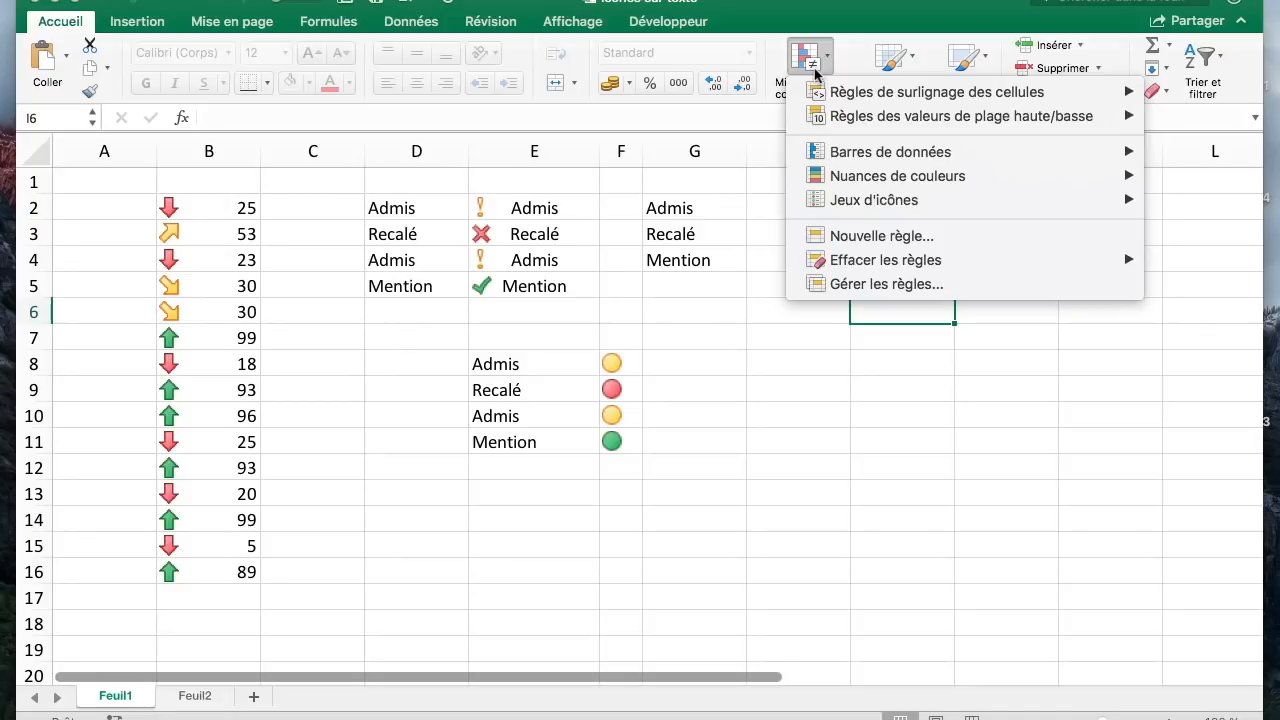
{"action": "mouse_move", "coordinate": [927, 200]}
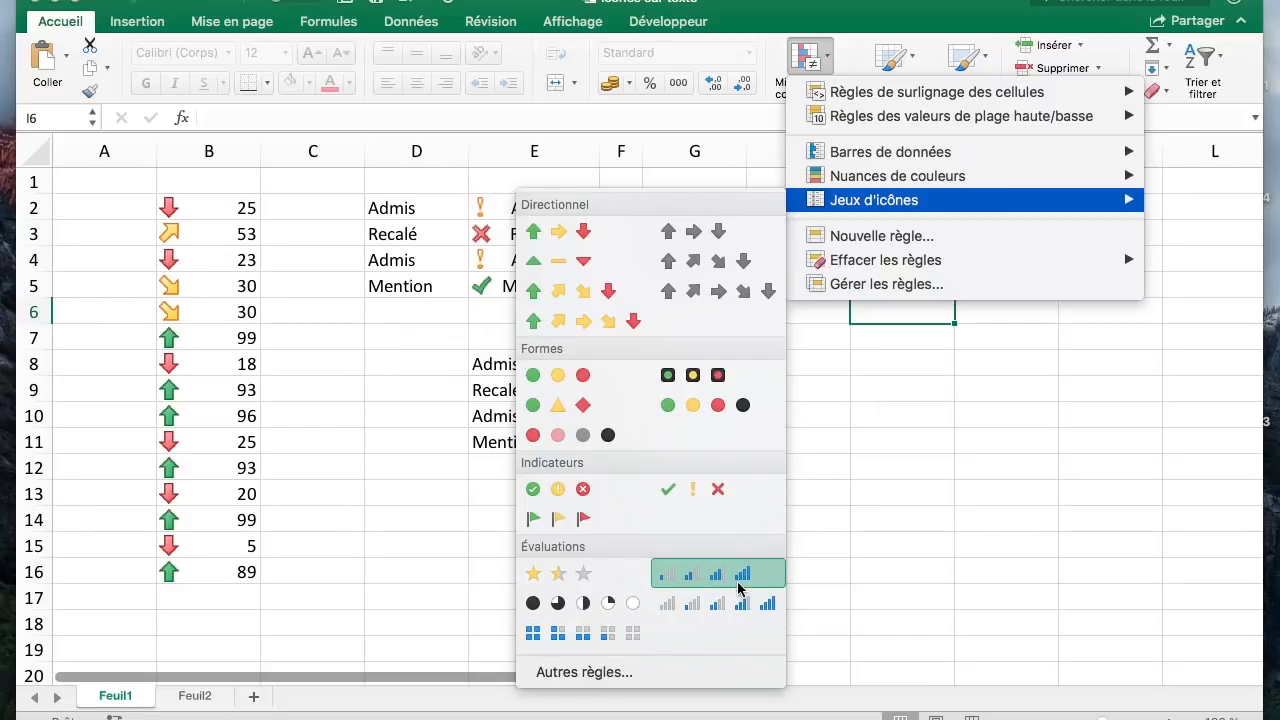
{"action": "left_click", "coordinate": [916, 525]}
Step: Add a Mention TB entry with code 2 to the lookup table in G5:H5
{"action": "left_click", "coordinate": [690, 281]}
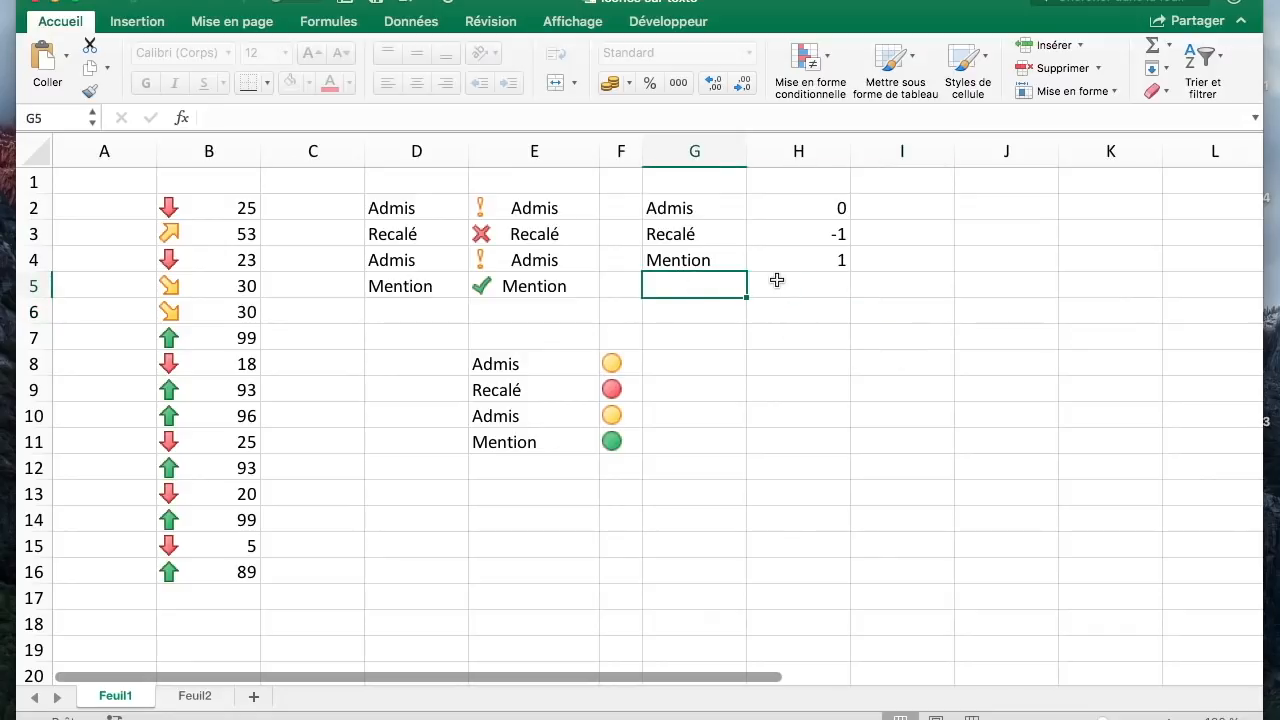
{"action": "type", "text": "Mention TB"}
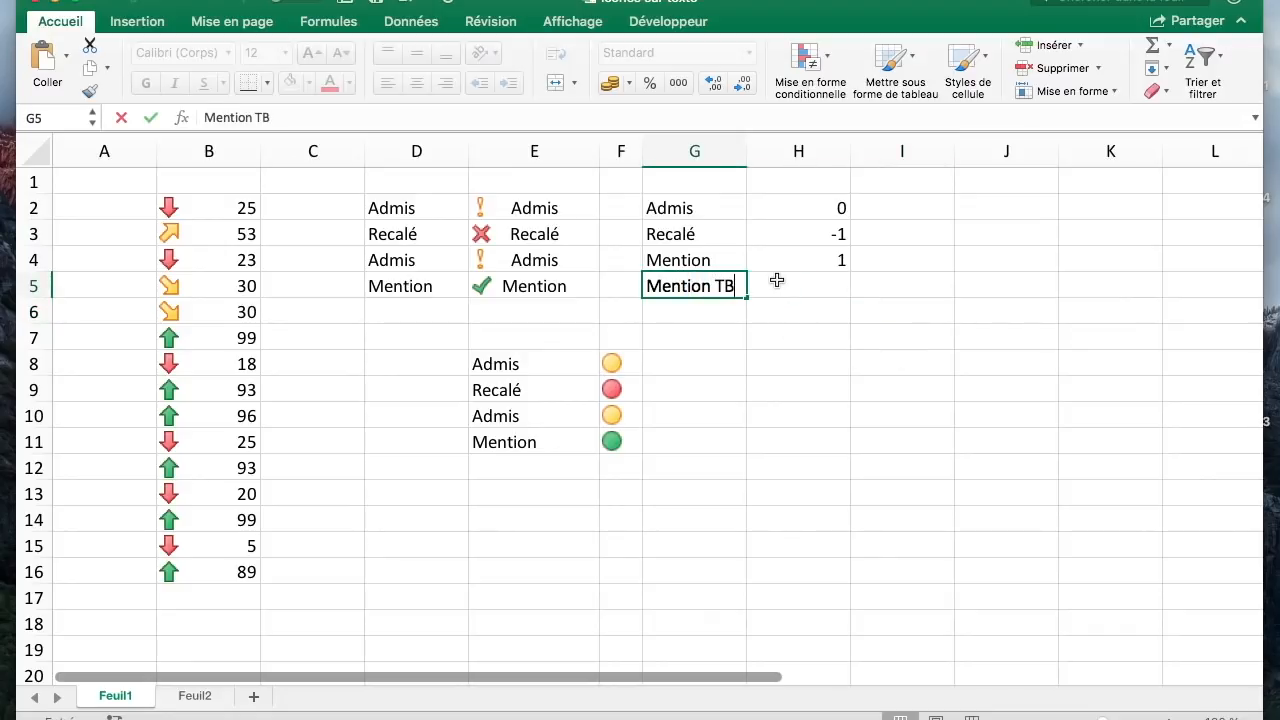
{"action": "key", "text": "Return"}
{"action": "left_click", "coordinate": [777, 281]}
{"action": "type", "text": "2"}
{"action": "key", "text": "Return"}
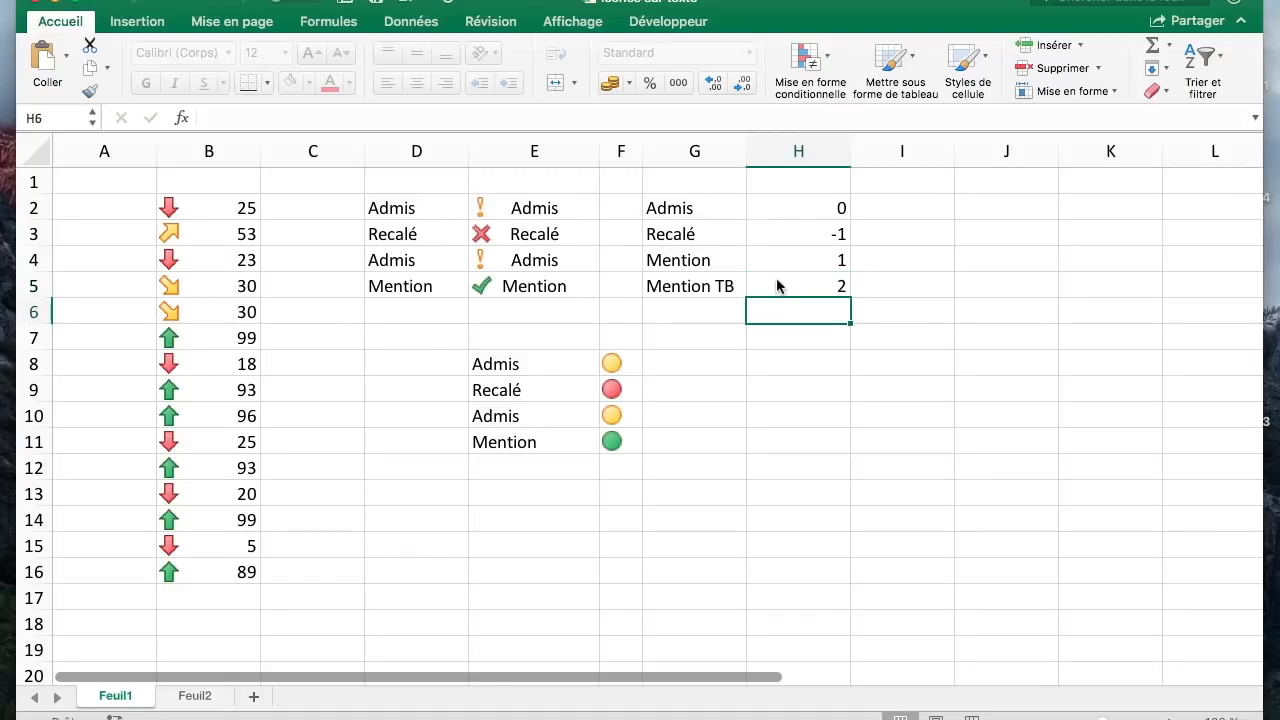
Step: Copy the result and icon block E8:F11 to H8
{"action": "left_click", "coordinate": [716, 410]}
{"action": "left_click", "coordinate": [628, 540]}
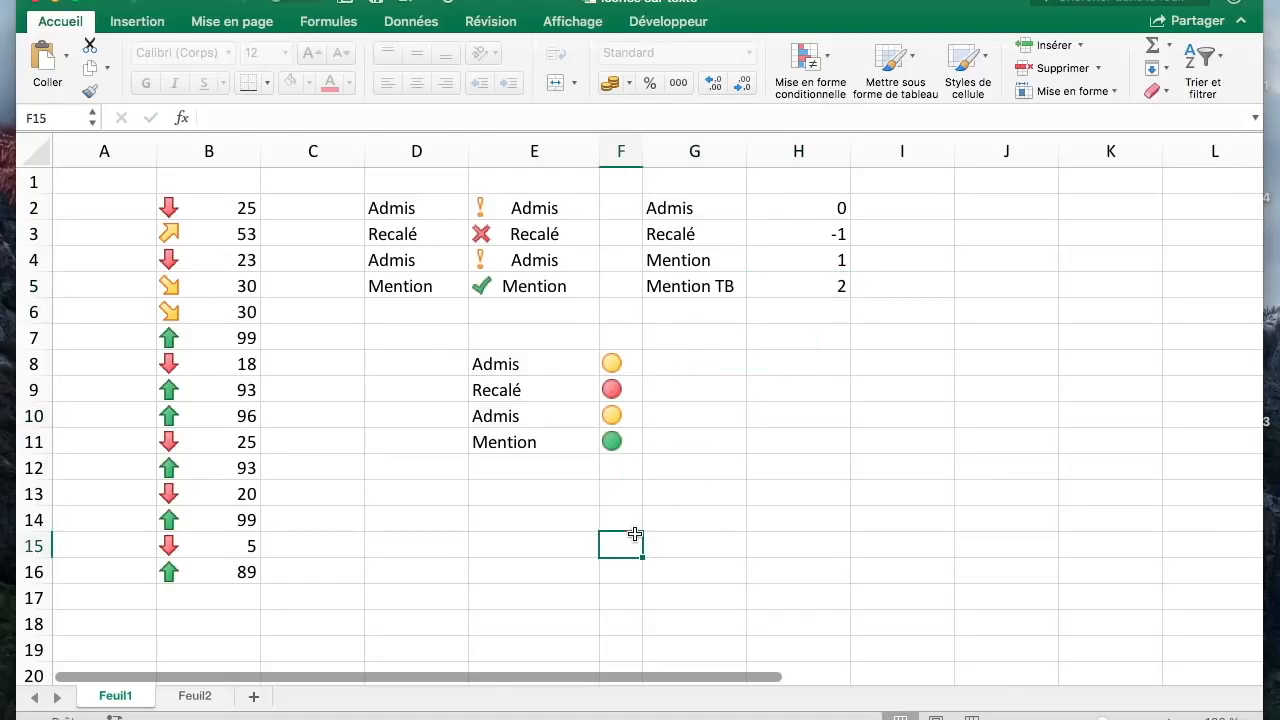
{"action": "left_click_drag", "start_coordinate": [513, 362], "coordinate": [601, 448]}
{"action": "key", "text": "super+c"}
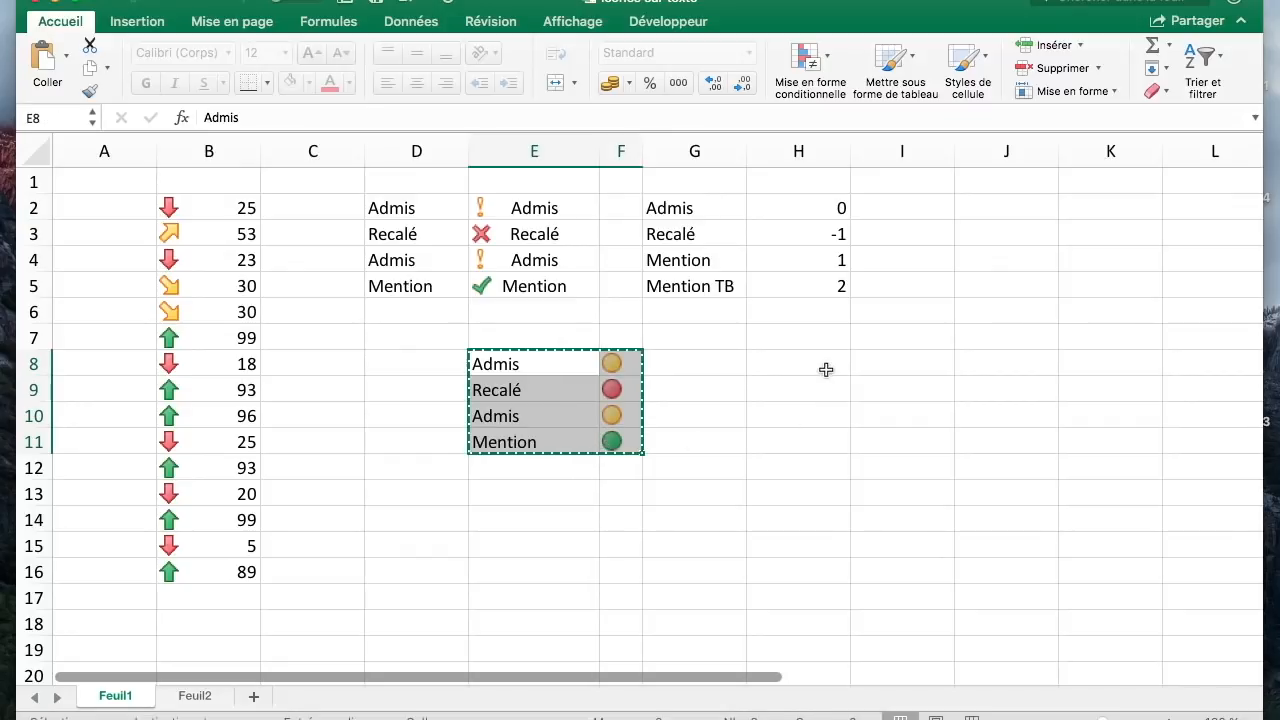
{"action": "left_click", "coordinate": [826, 363]}
{"action": "key", "text": "super+v"}
Step: Extend the lookup range of the RECHERCHEV formula in I8 to $G$2:$H$5
{"action": "double_click", "coordinate": [900, 363]}
{"action": "left_click_drag", "start_coordinate": [845, 272], "coordinate": [850, 300]}
{"action": "key", "text": "Return"}
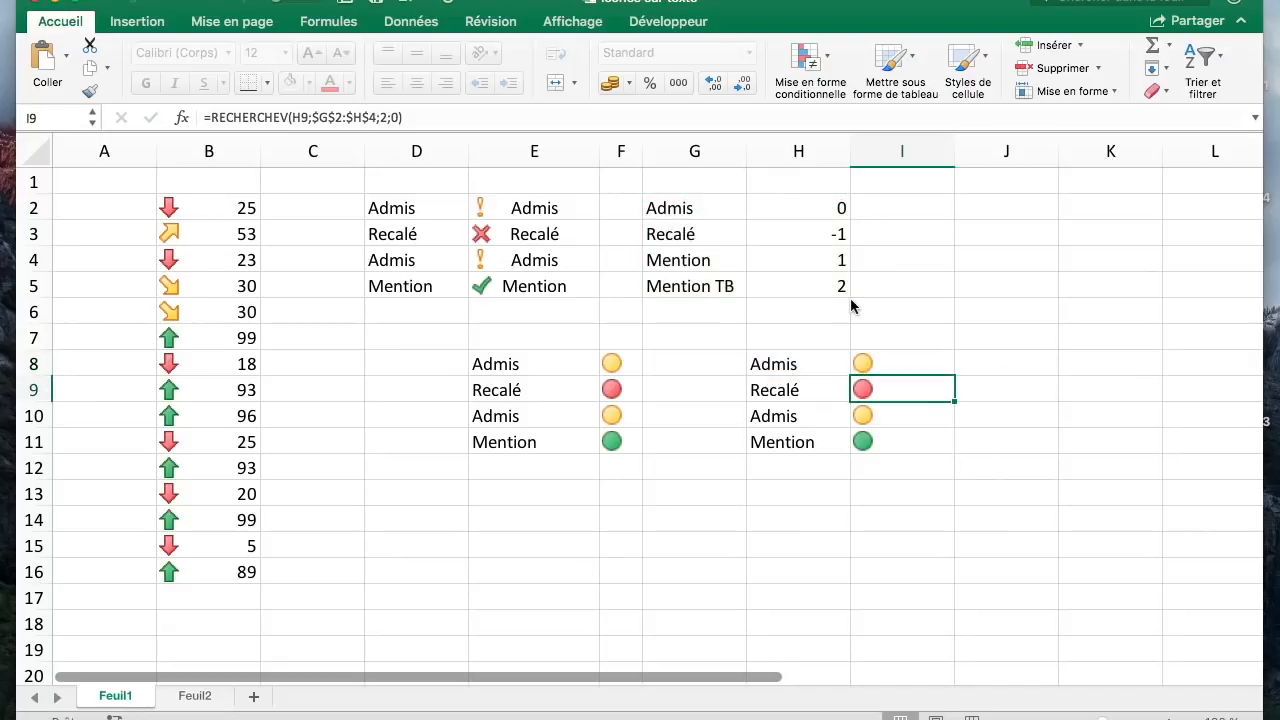
Step: Enter Mention TB in H12 and fill the RECHERCHEV formula in I8 down through I12
{"action": "left_click", "coordinate": [799, 476]}
{"action": "type", "text": "Mention"}
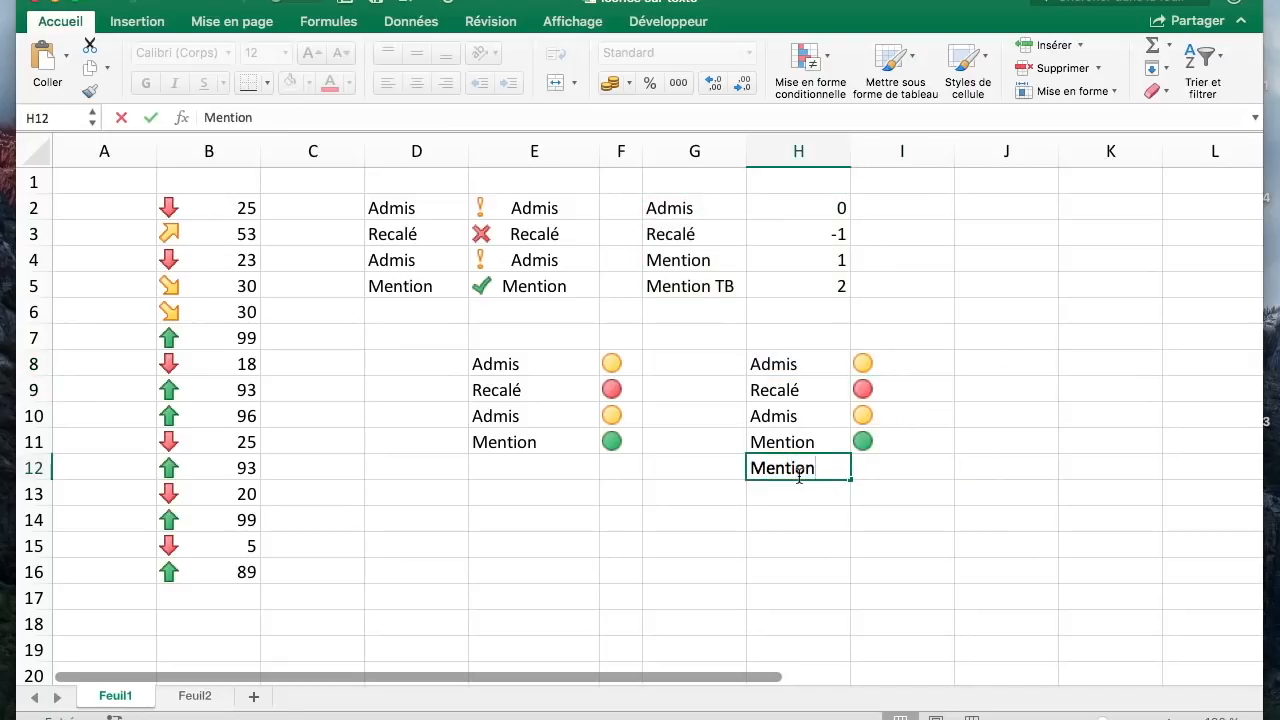
{"action": "key", "text": "Return"}
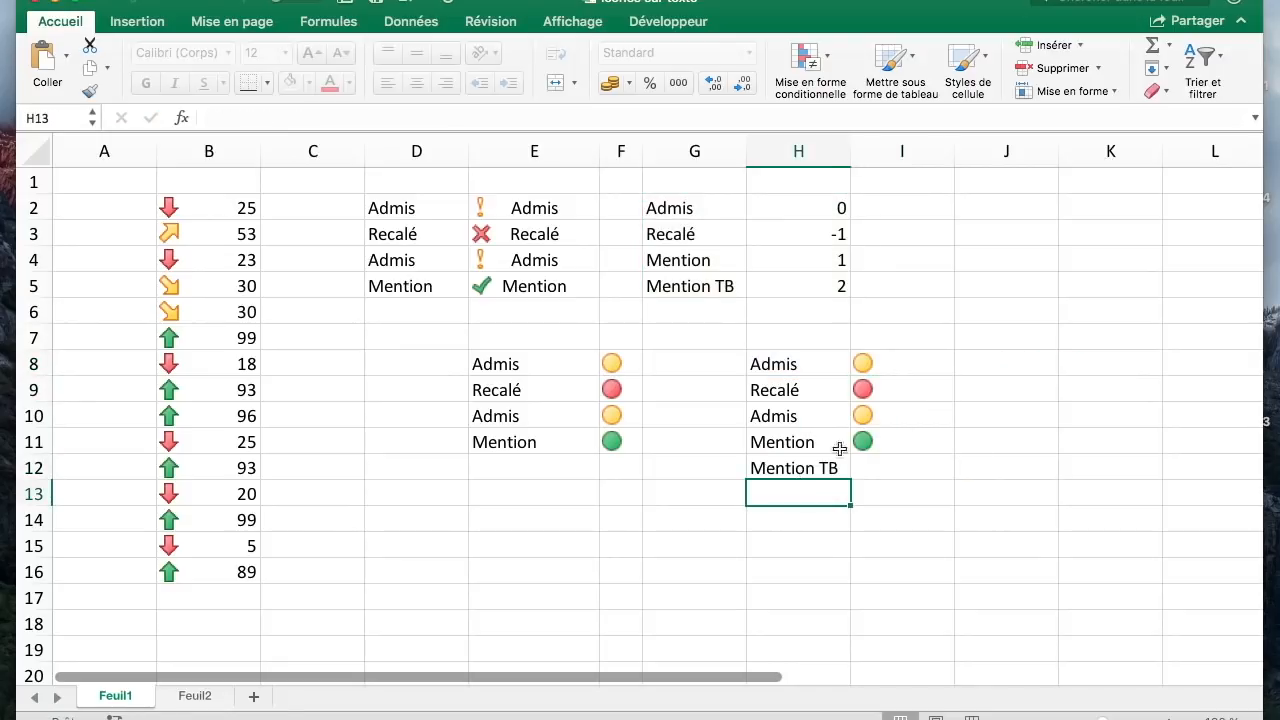
{"action": "left_click", "coordinate": [900, 364]}
{"action": "left_click_drag", "start_coordinate": [951, 379], "coordinate": [910, 461]}
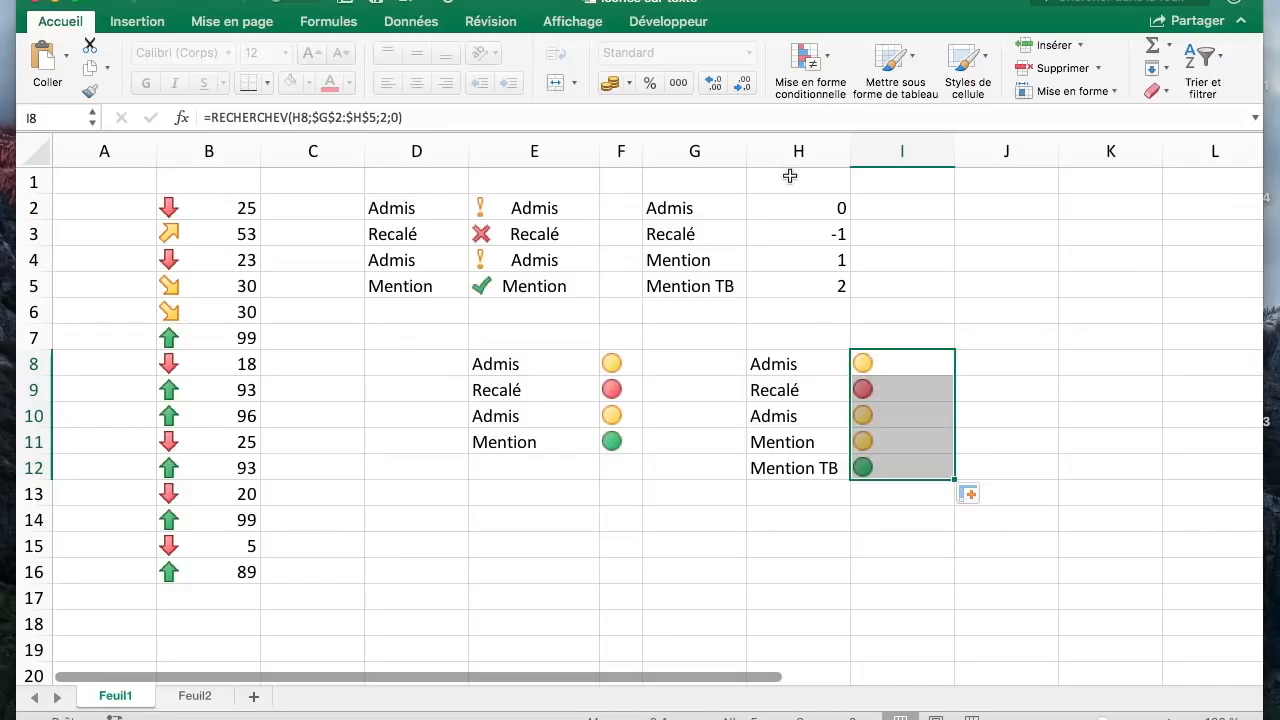
Step: Apply the four-icon signal bar rating set to I8:I12 as conditional formatting
{"action": "left_click", "coordinate": [827, 57]}
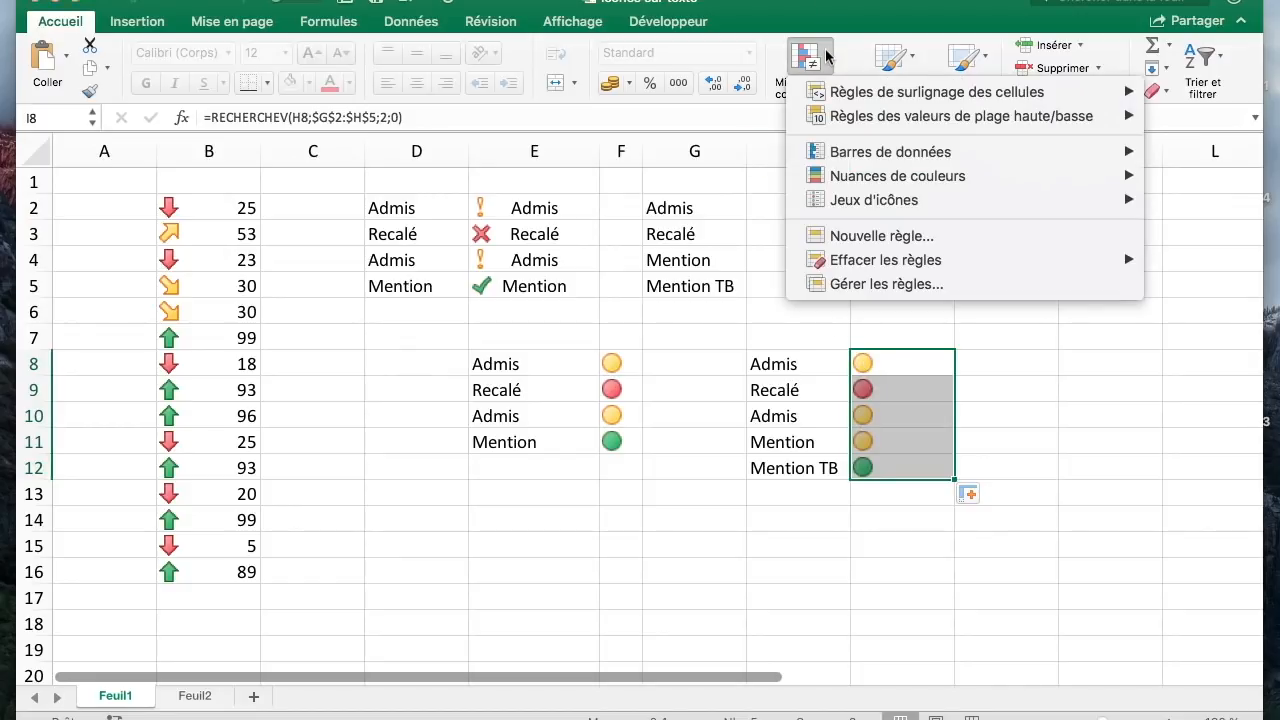
{"action": "mouse_move", "coordinate": [876, 262]}
{"action": "mouse_move", "coordinate": [884, 202]}
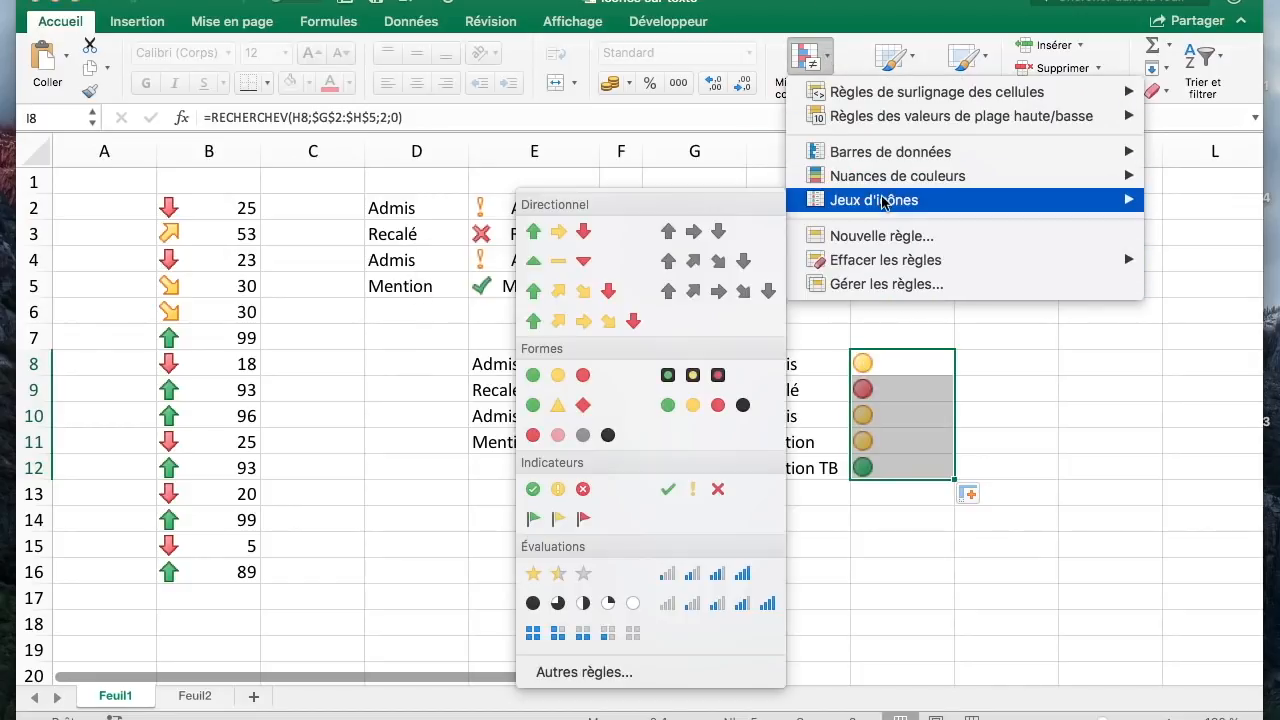
{"action": "left_click", "coordinate": [752, 606]}
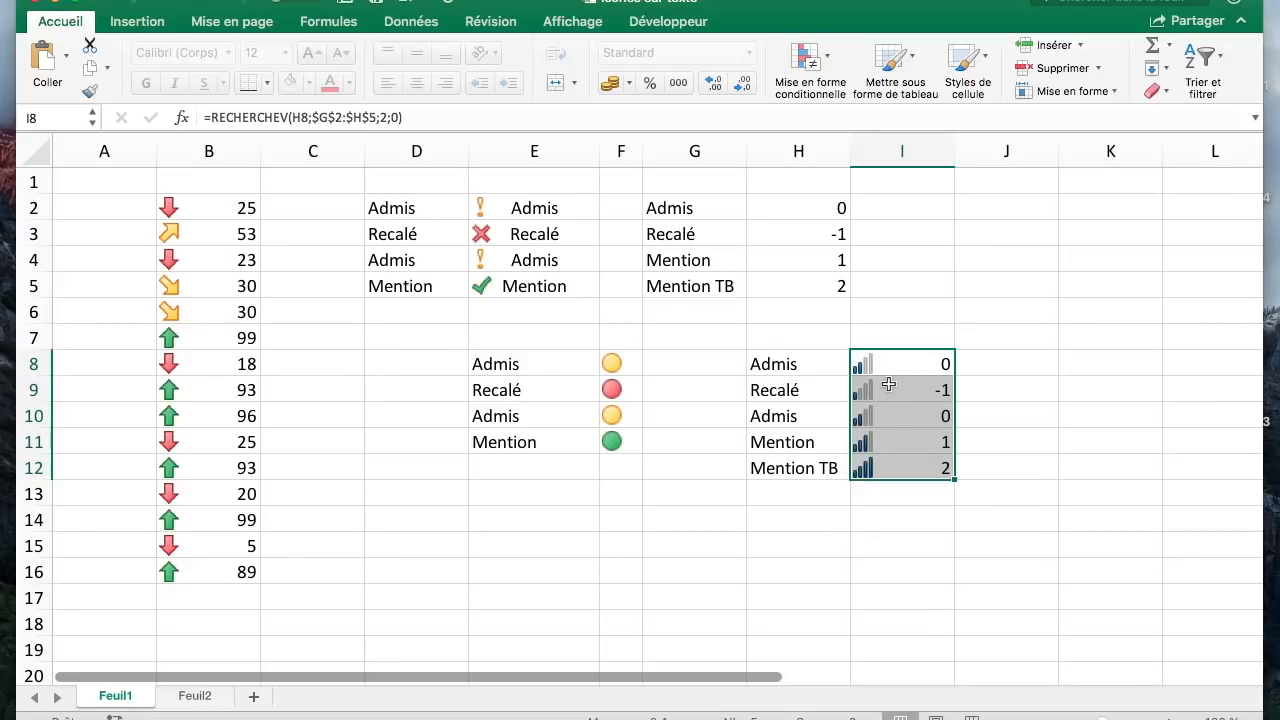
Step: Edit the four signal bar icon rule applied to I8:I12 to show only the icon, without the numbers
{"action": "left_click", "coordinate": [822, 78]}
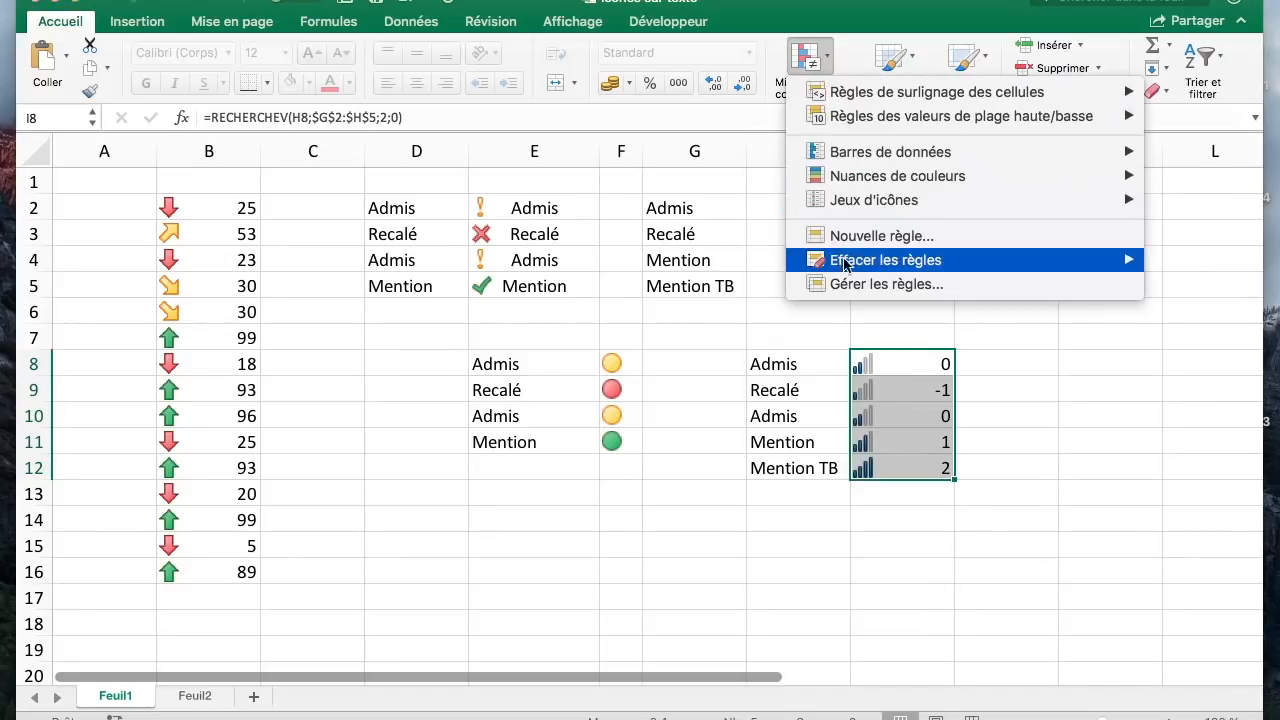
{"action": "left_click", "coordinate": [883, 285]}
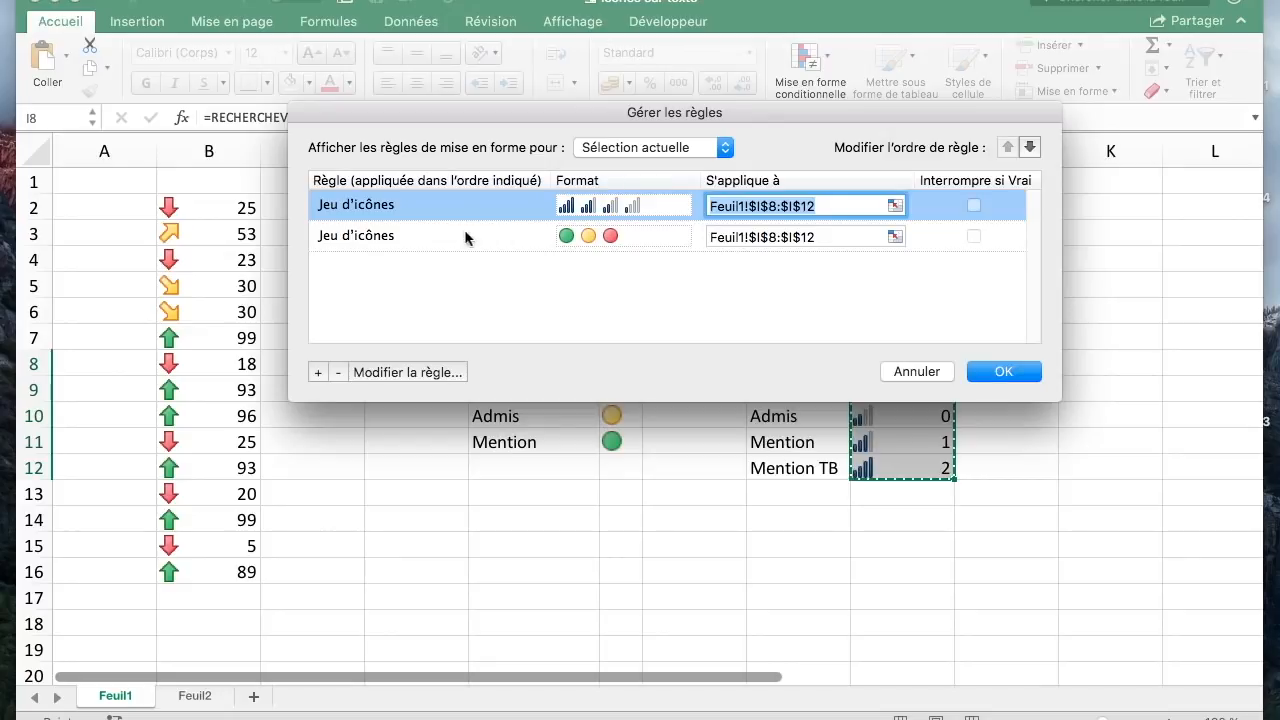
{"action": "left_click", "coordinate": [425, 373]}
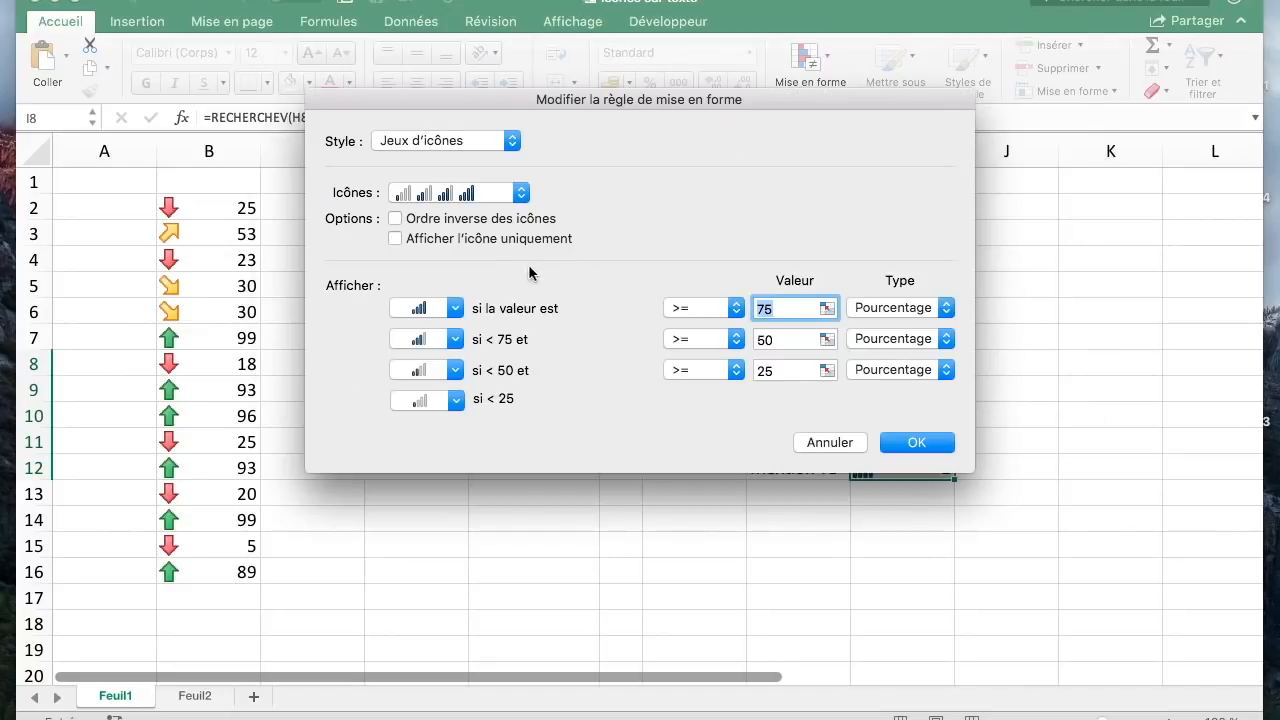
{"action": "left_click", "coordinate": [448, 241]}
{"action": "left_click", "coordinate": [910, 442]}
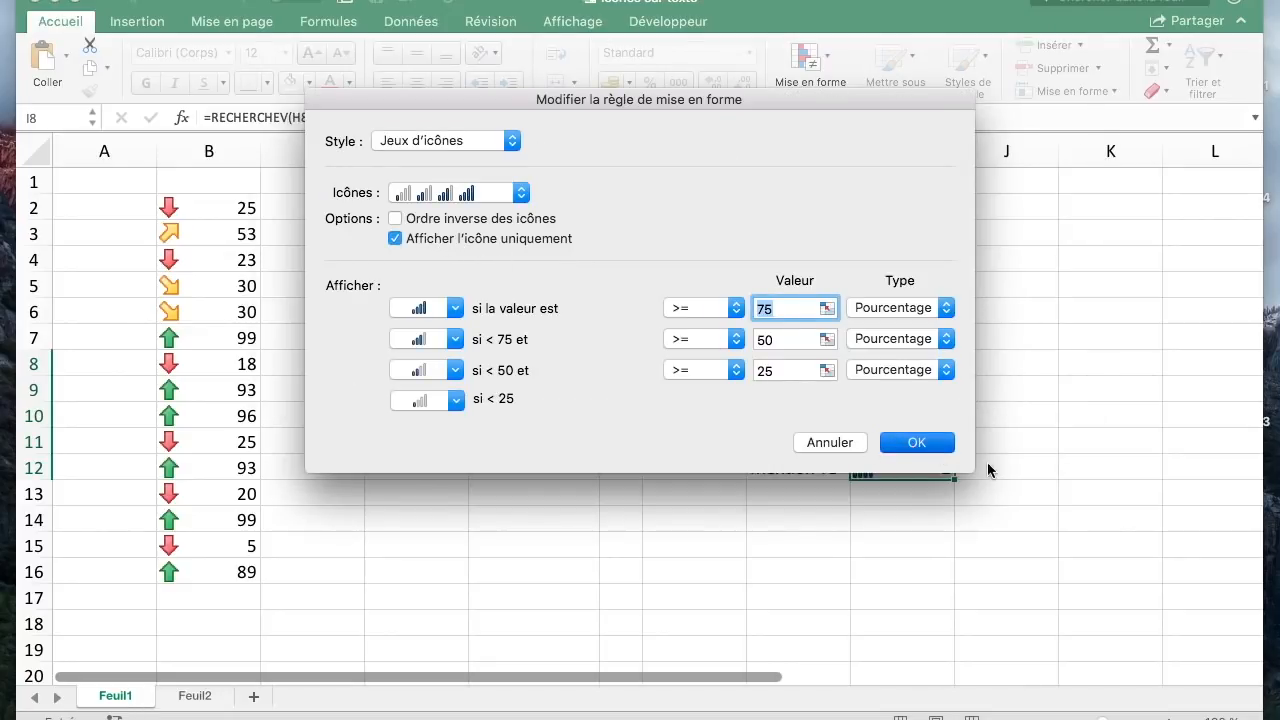
{"action": "left_click", "coordinate": [1001, 373]}
{"action": "left_click", "coordinate": [1006, 442]}
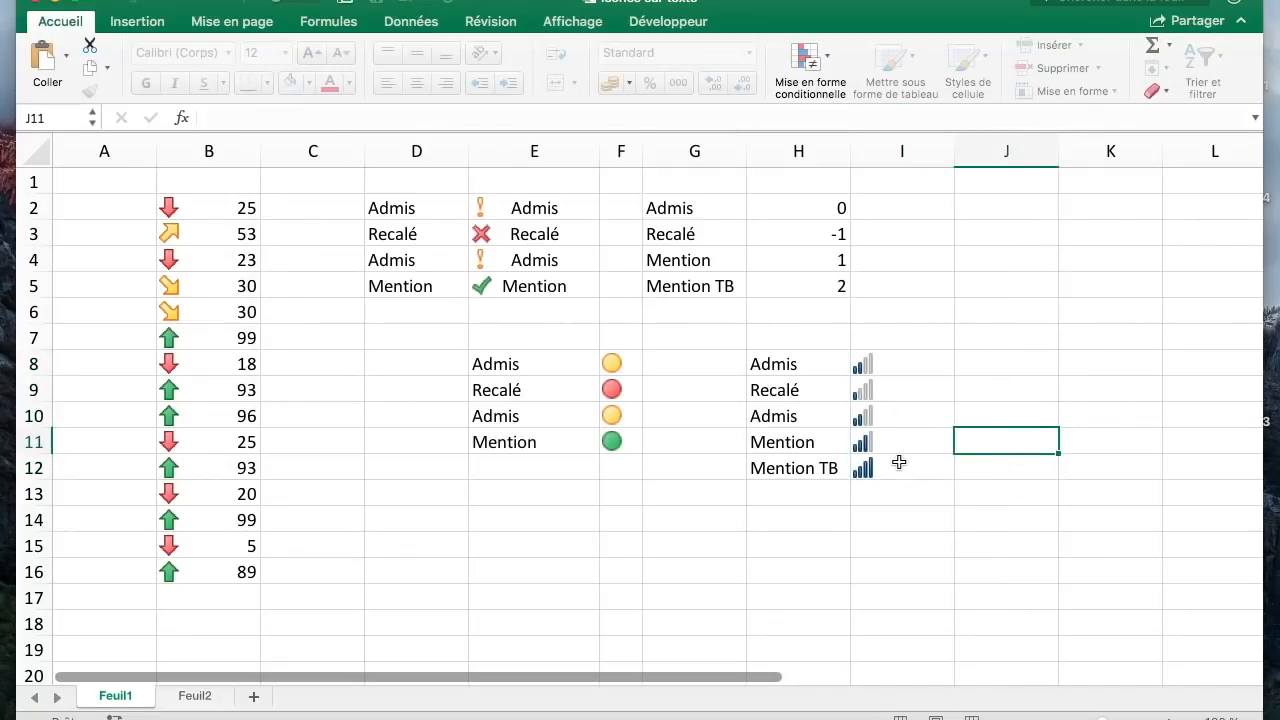
Step: Examine the icon cells in I8:I12 against the result labels and codes in G2:H5
{"action": "left_click", "coordinate": [900, 464]}
{"action": "left_click", "coordinate": [917, 494]}
{"action": "left_click", "coordinate": [915, 442]}
{"action": "left_click", "coordinate": [917, 345]}
{"action": "left_click", "coordinate": [920, 370]}
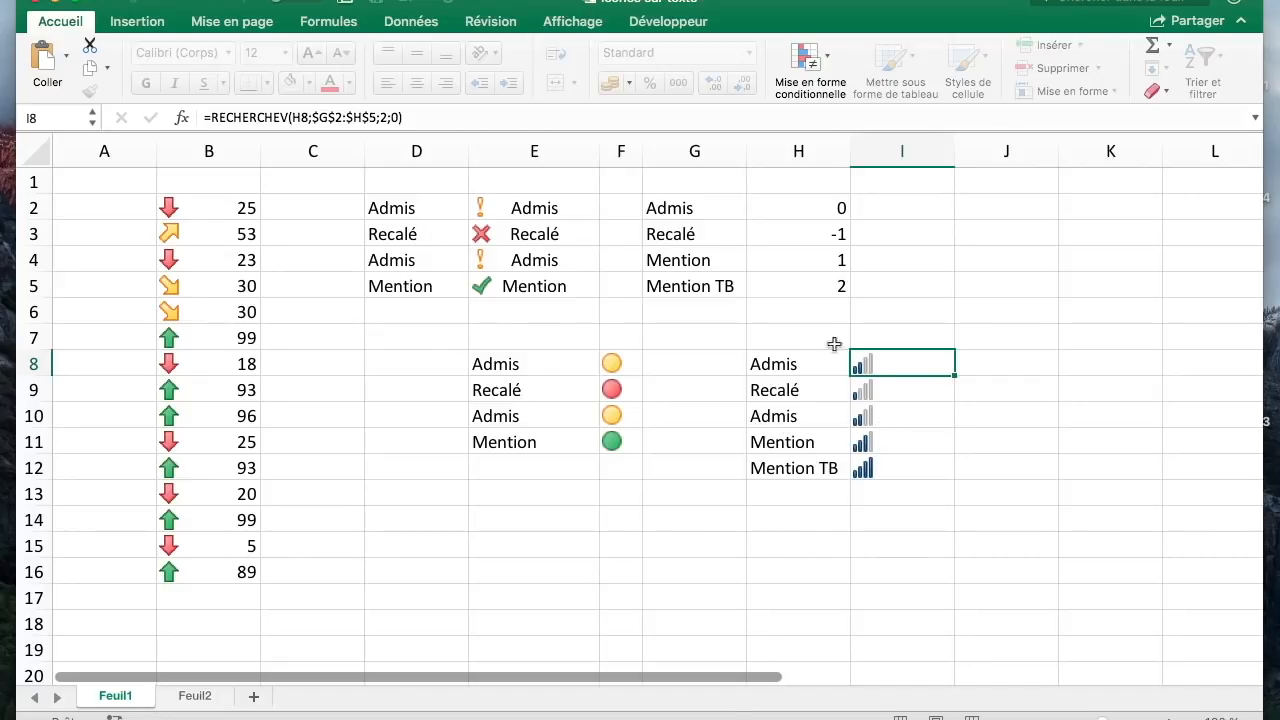
{"action": "left_click_drag", "start_coordinate": [800, 208], "coordinate": [820, 288]}
{"action": "left_click", "coordinate": [997, 291]}
{"action": "left_click_drag", "start_coordinate": [814, 209], "coordinate": [808, 297]}
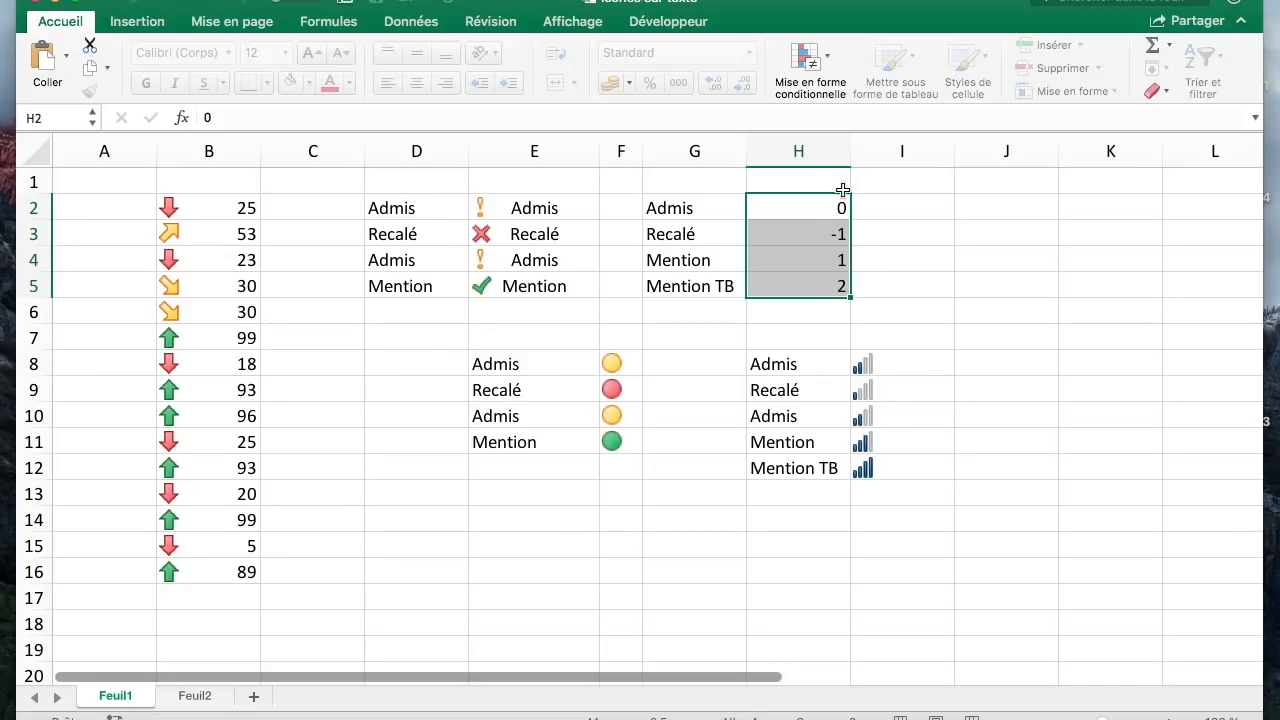
{"action": "left_click", "coordinate": [675, 208]}
{"action": "left_click", "coordinate": [680, 234]}
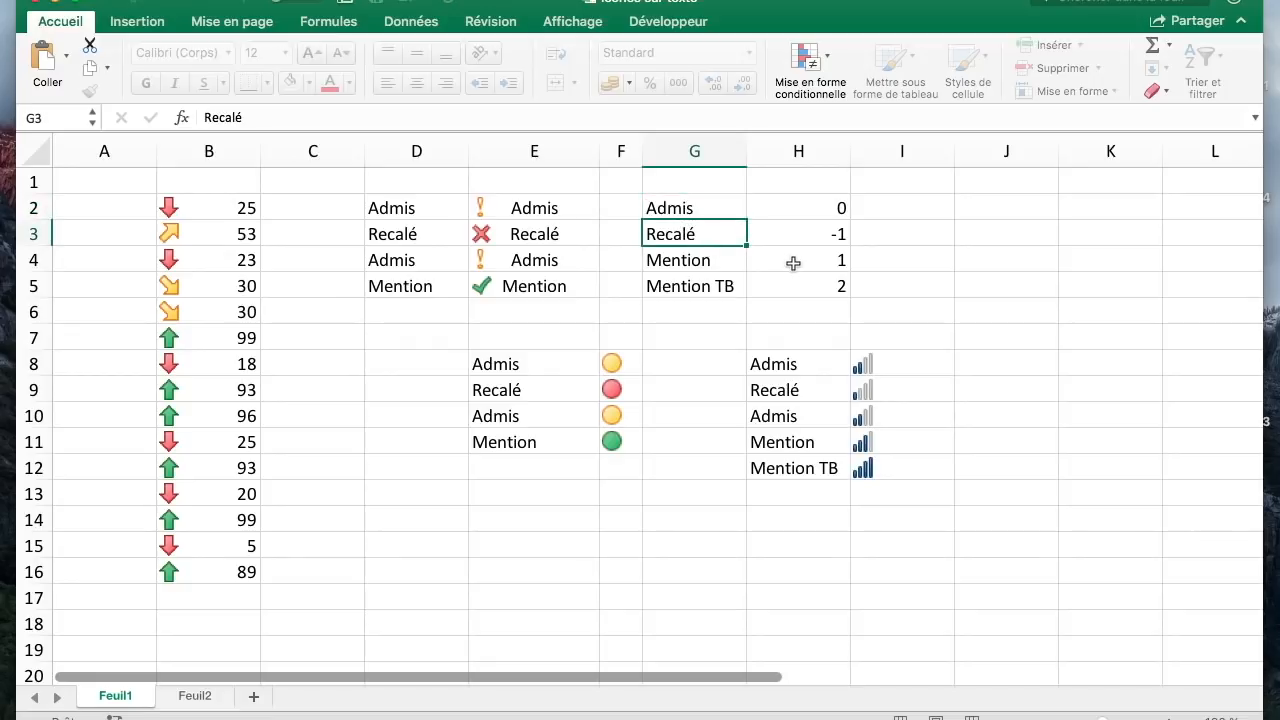
{"action": "left_click_drag", "start_coordinate": [834, 206], "coordinate": [836, 286]}
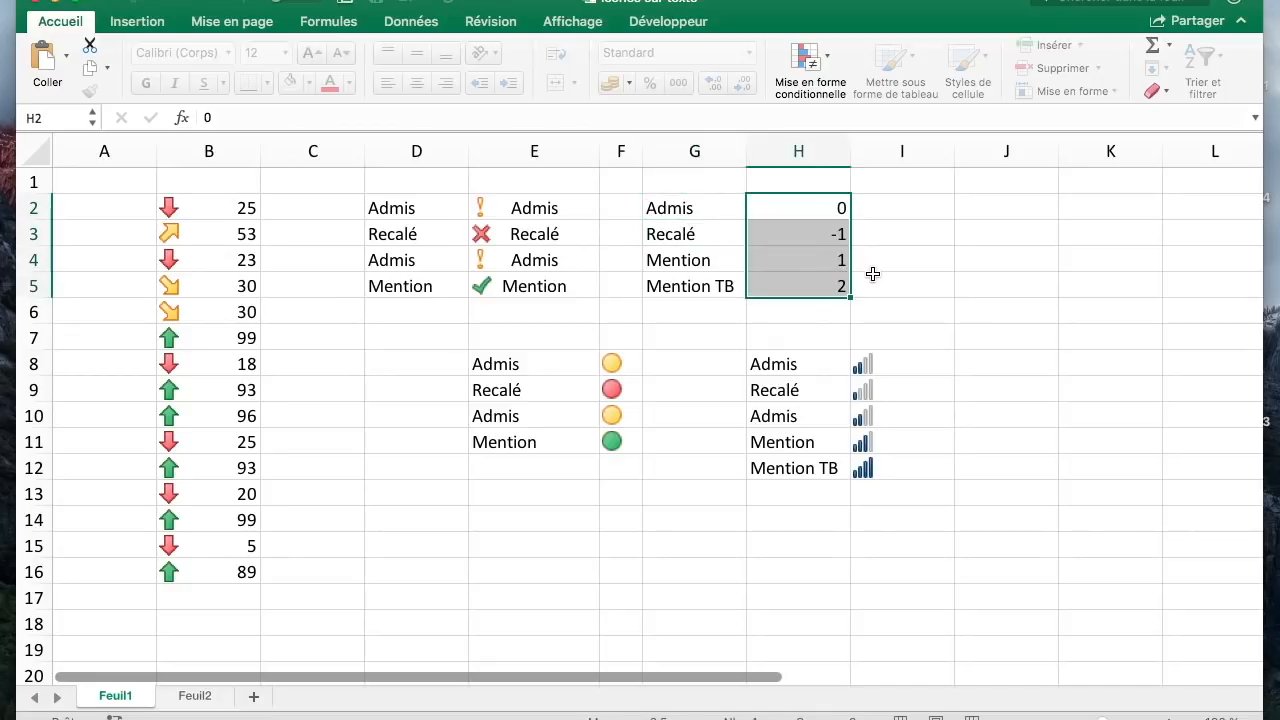
{"action": "left_click", "coordinate": [826, 72]}
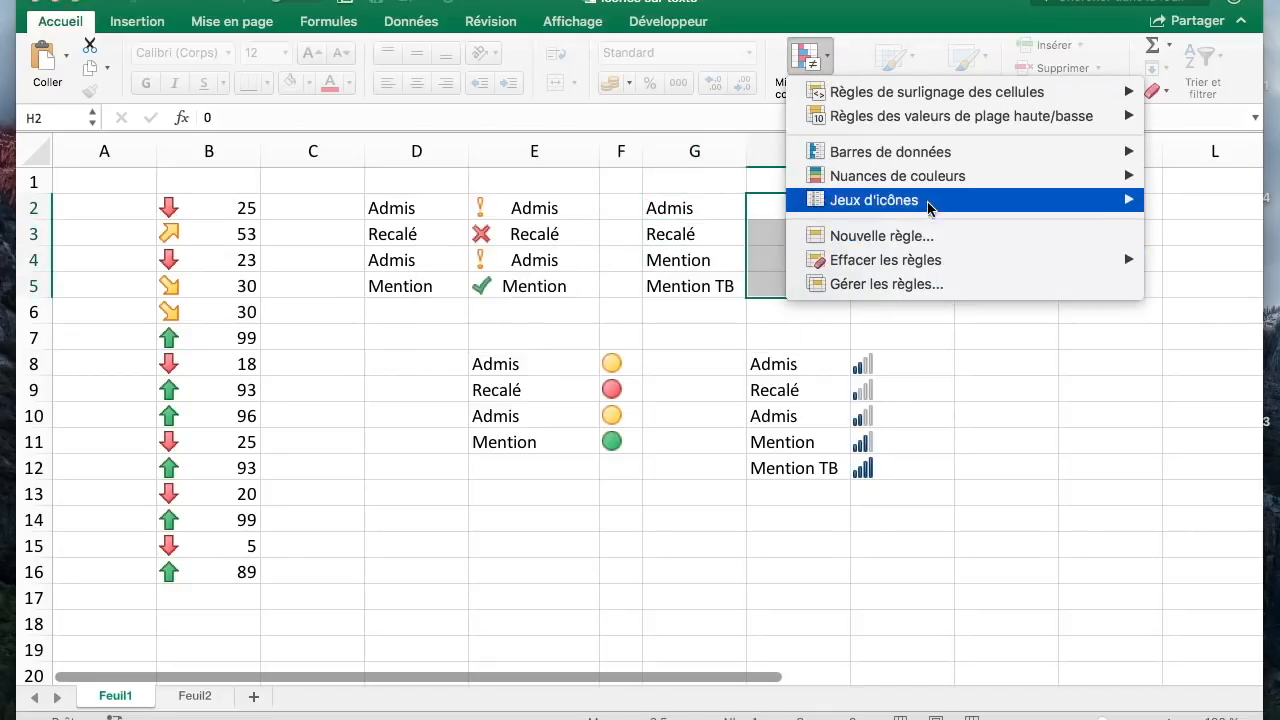
{"action": "mouse_move", "coordinate": [934, 198]}
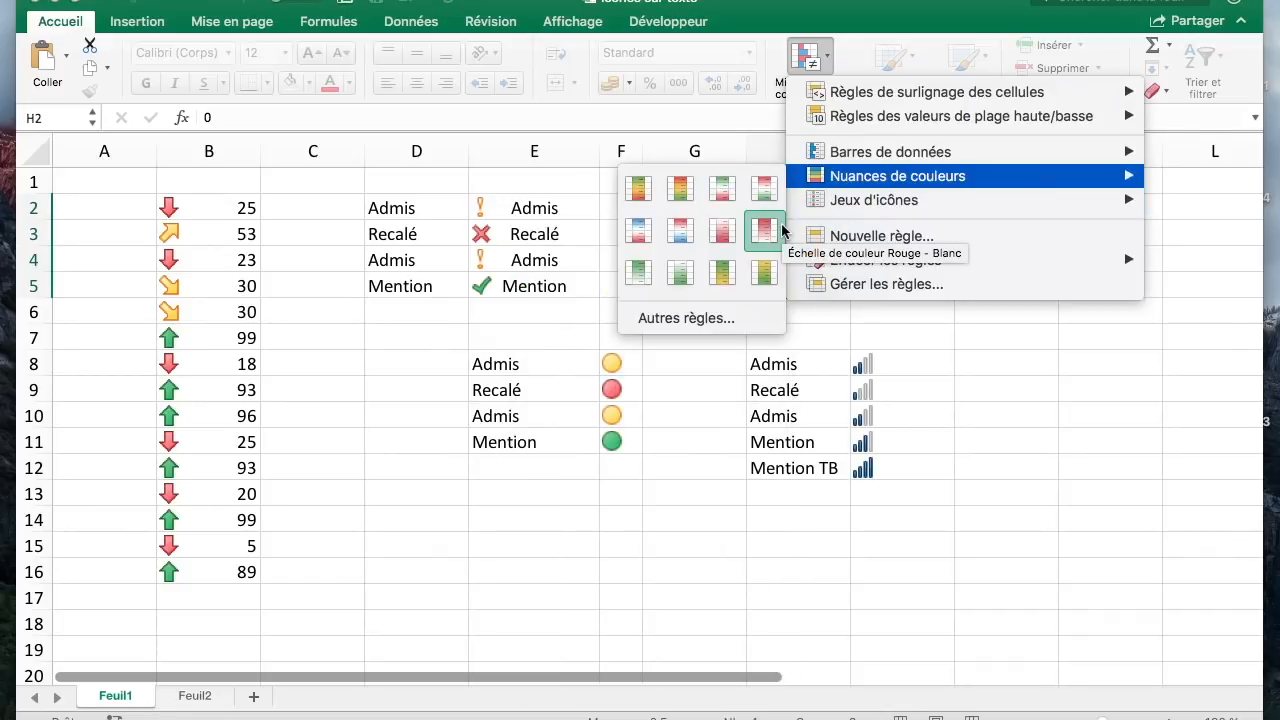
{"action": "left_click", "coordinate": [999, 431]}
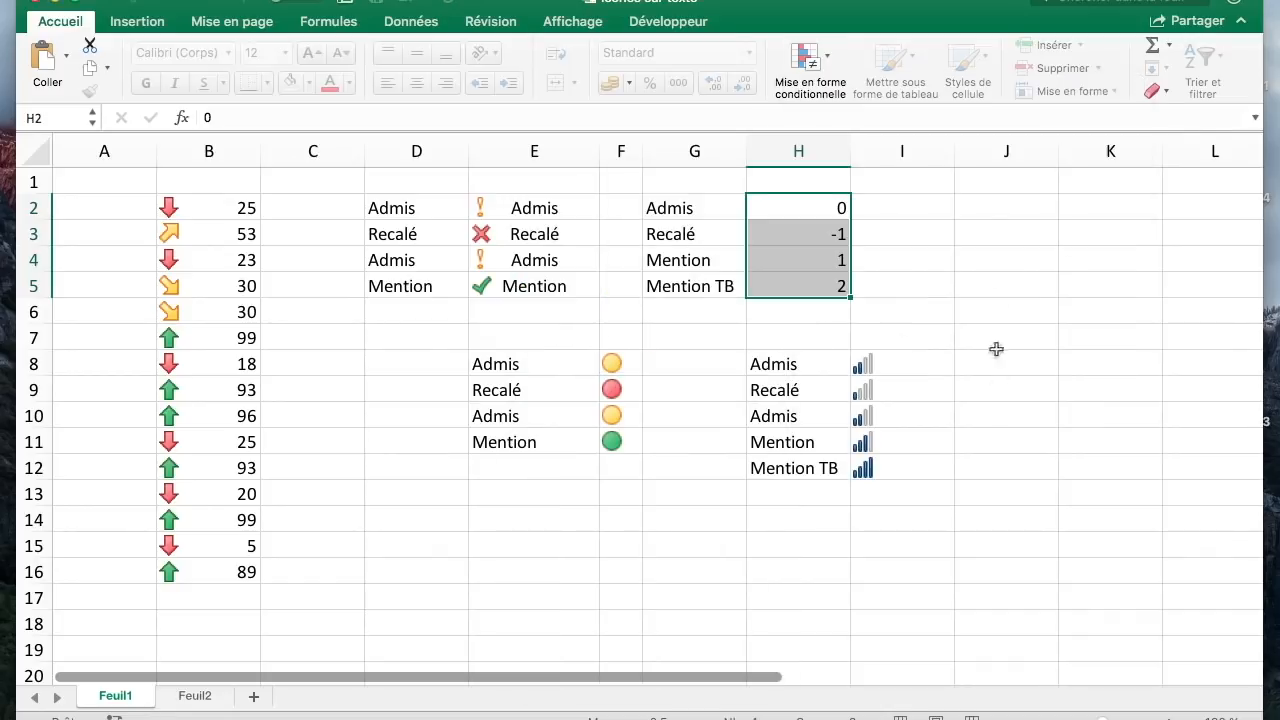
{"action": "left_click", "coordinate": [983, 250]}
{"action": "left_click", "coordinate": [968, 387]}
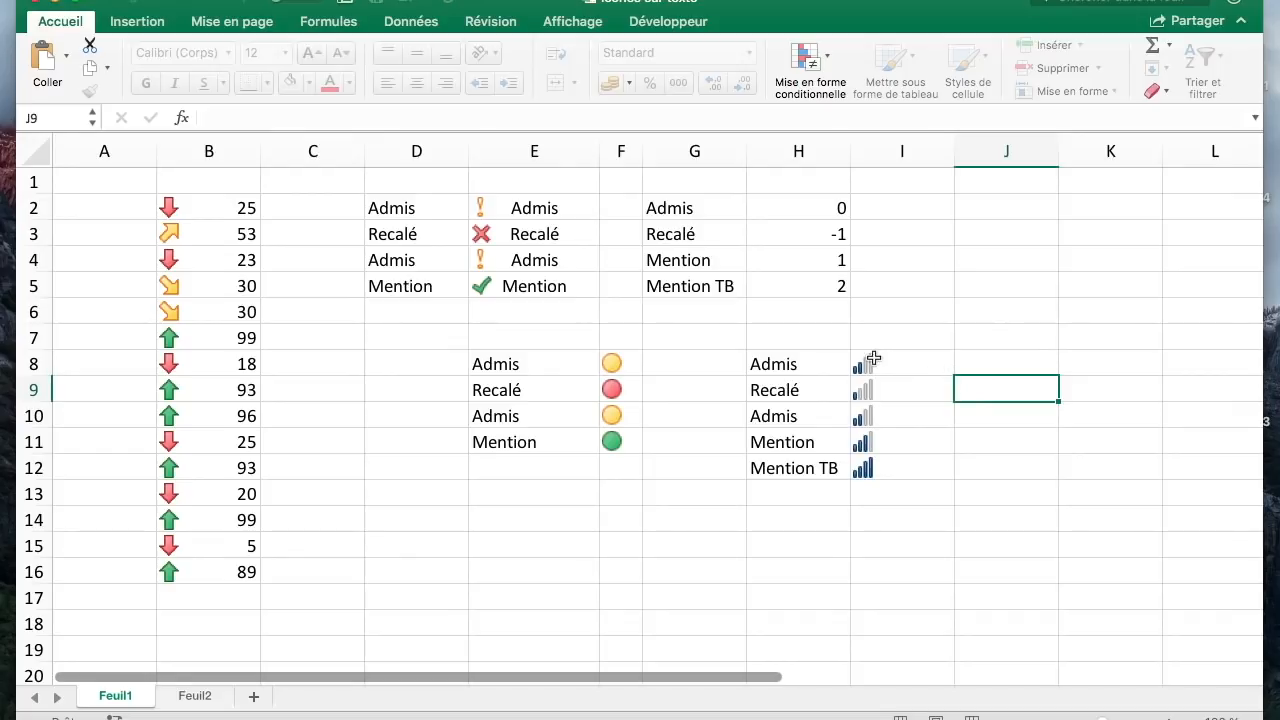
{"action": "left_click", "coordinate": [810, 364]}
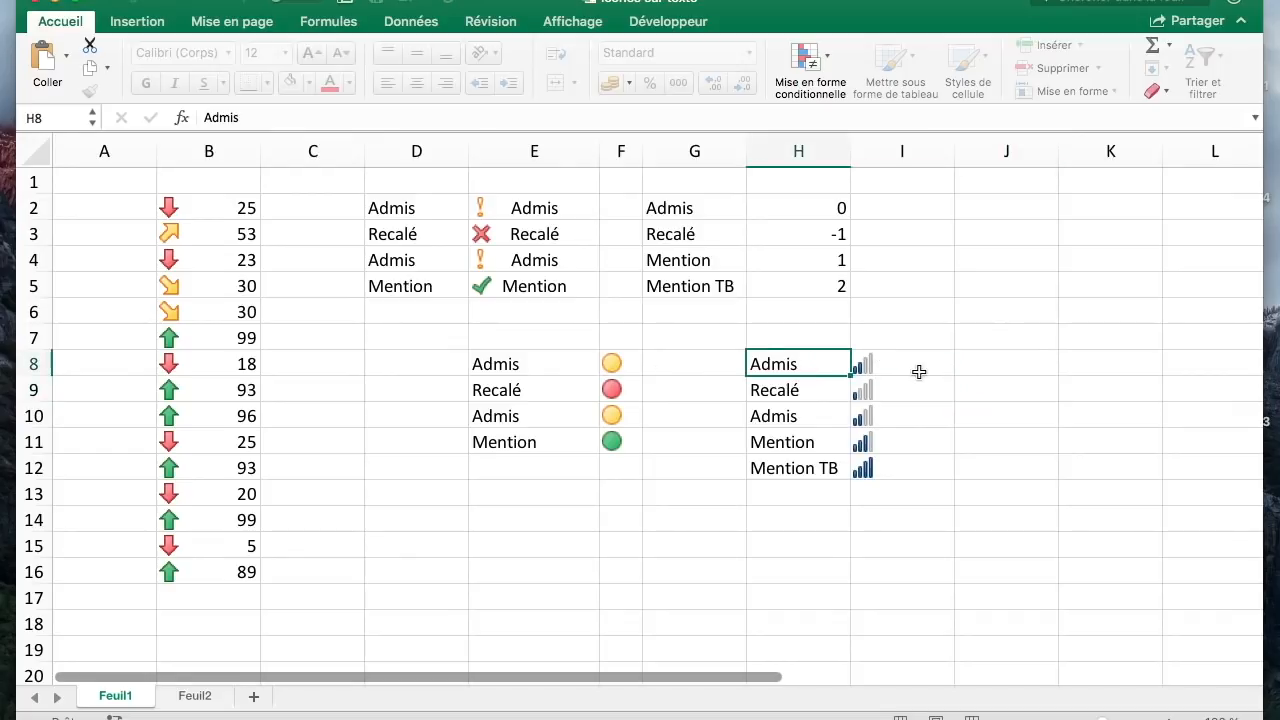
{"action": "left_click", "coordinate": [870, 364]}
{"action": "left_click_drag", "start_coordinate": [825, 362], "coordinate": [943, 372]}
{"action": "left_click", "coordinate": [997, 389]}
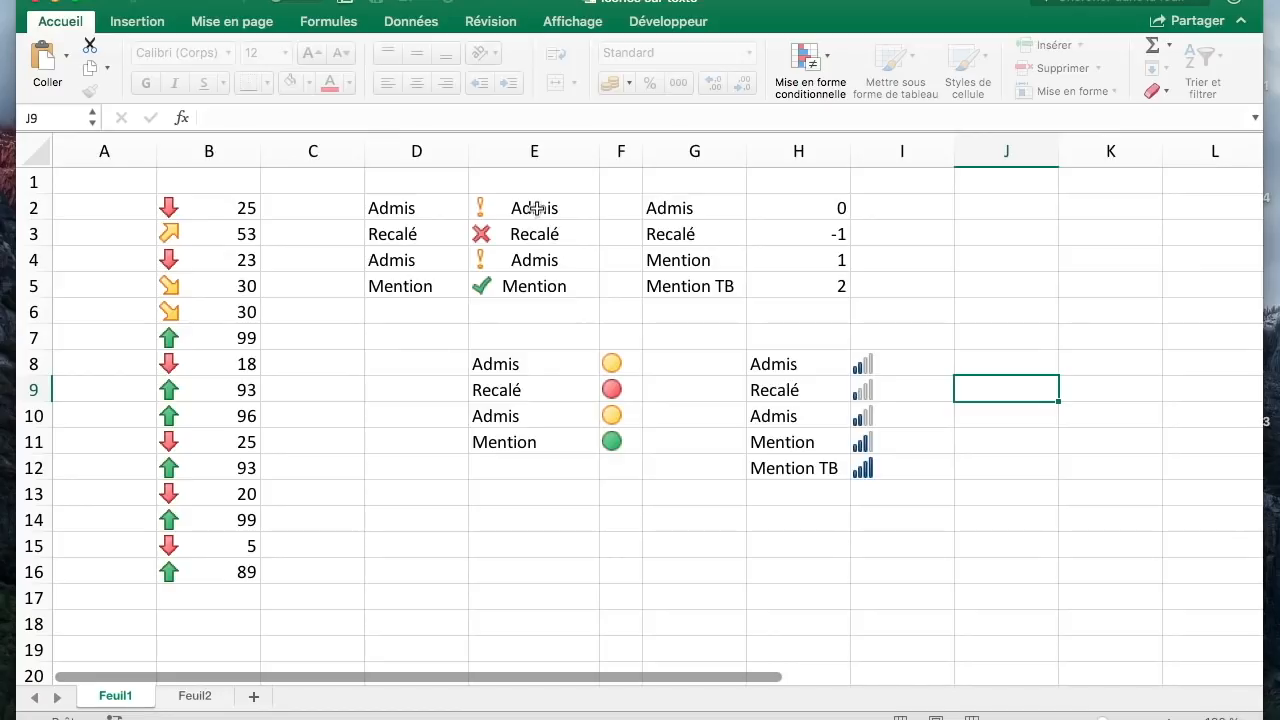
{"action": "key", "text": "Down"}
{"action": "key", "text": "Down"}
{"action": "key", "text": "Down"}
{"action": "key", "text": "Down"}
{"action": "key", "text": "Down"}
{"action": "key", "text": "Down"}
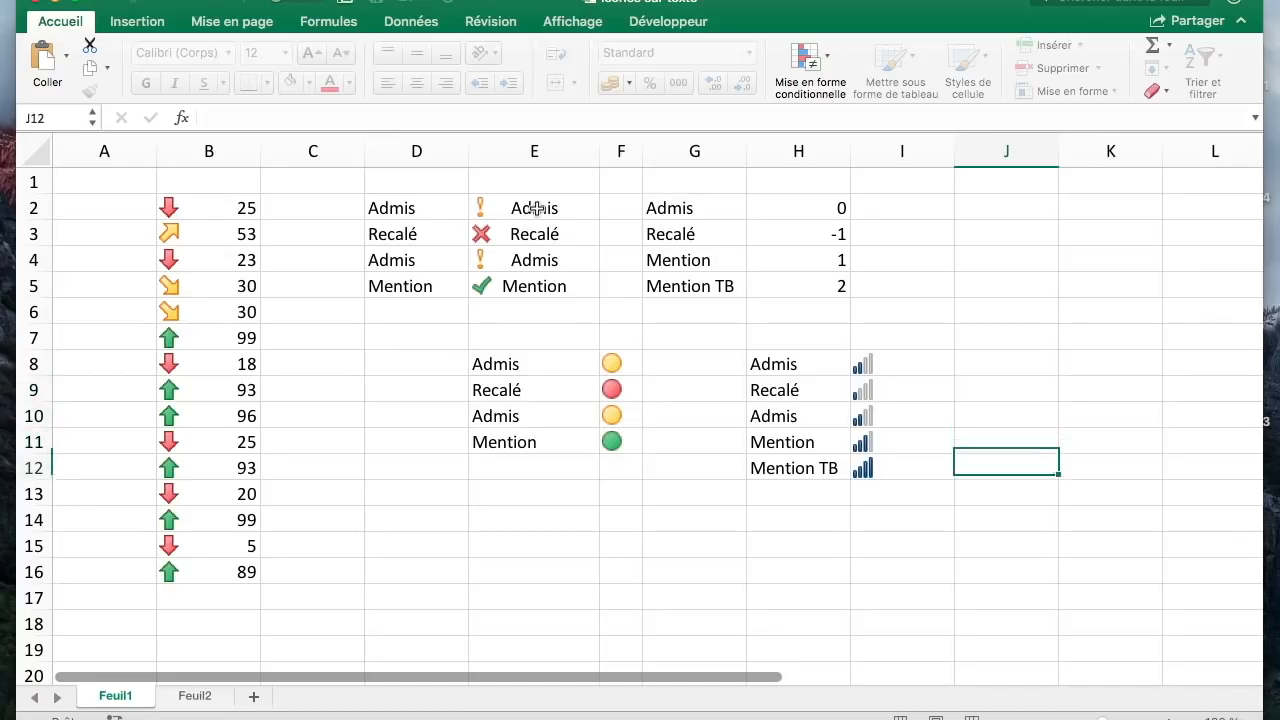
{"action": "key", "text": "Left"}
{"action": "key", "text": "Left"}
{"action": "key", "text": "Left"}
{"action": "key", "text": "Right"}
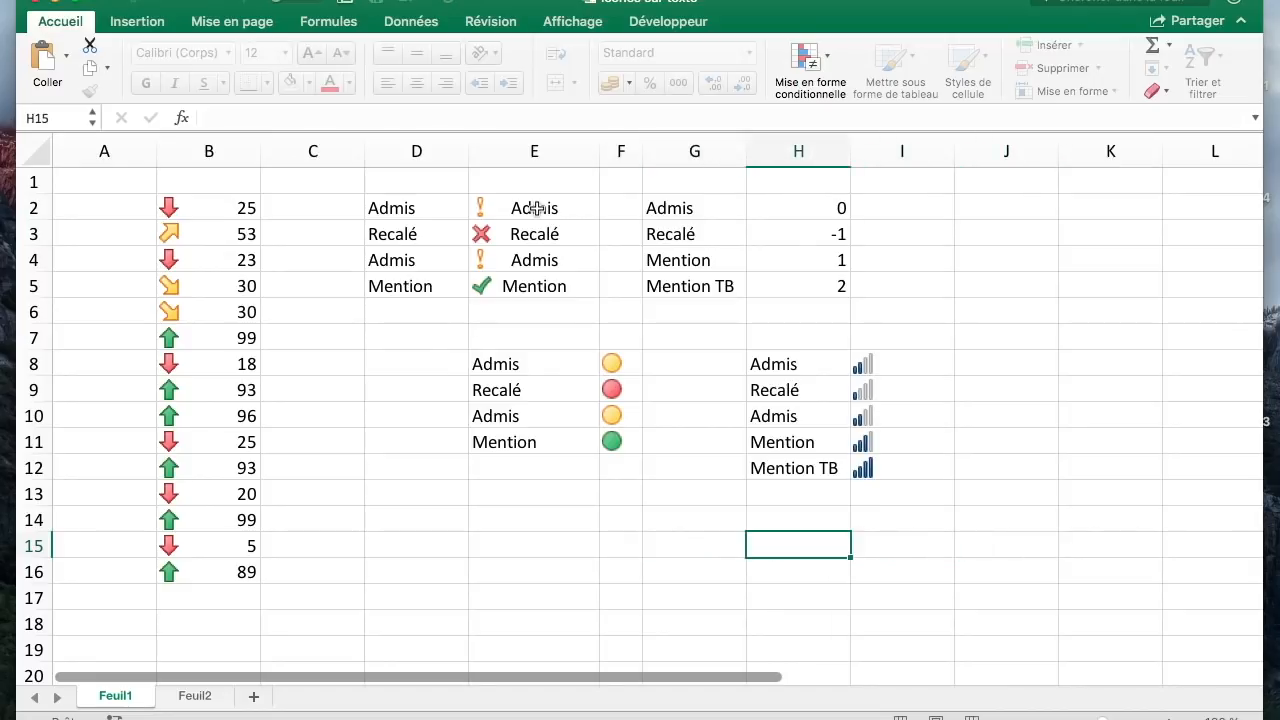